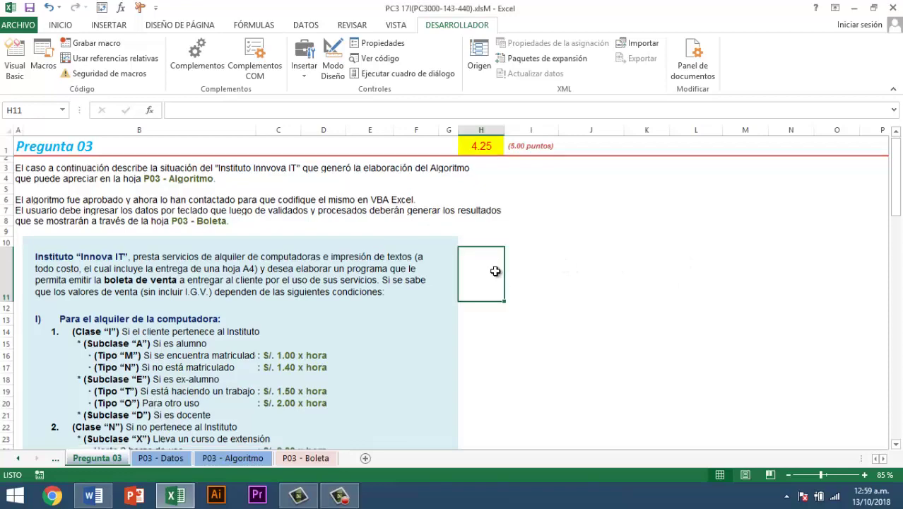
Scroll through the Pregunta 03 sheet, then switch to the P03 - Boleta receipt totalling 35.75.
scroll(495, 265, "down", 8)
scroll(495, 264, "down", 5)
scroll(495, 265, "down", 3)
scroll(495, 264, "up", 3)
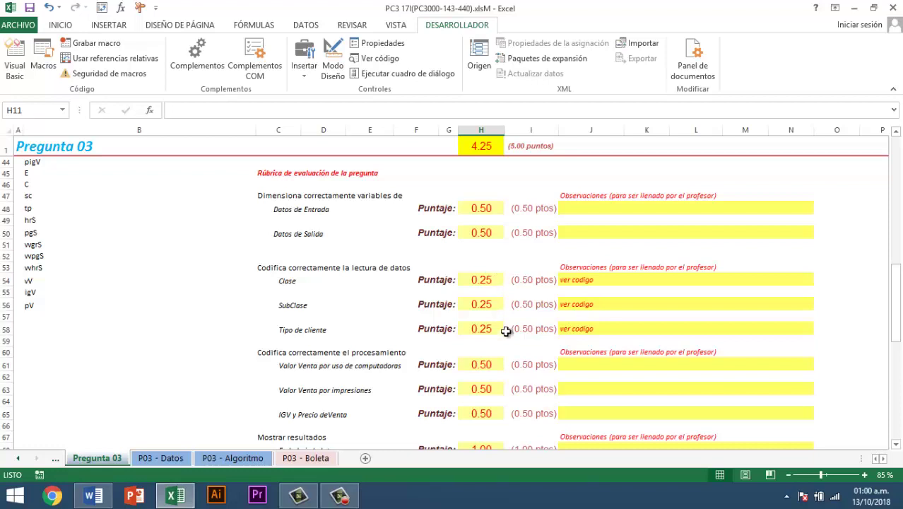
left_click(328, 457)
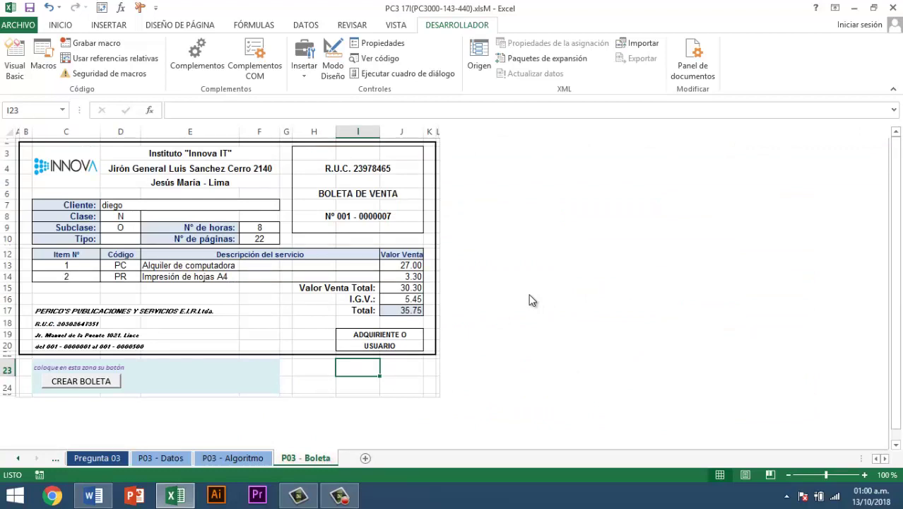
Switch from Excel to the Word document listing four suggestions for the exercises.
key("alt+Tab")
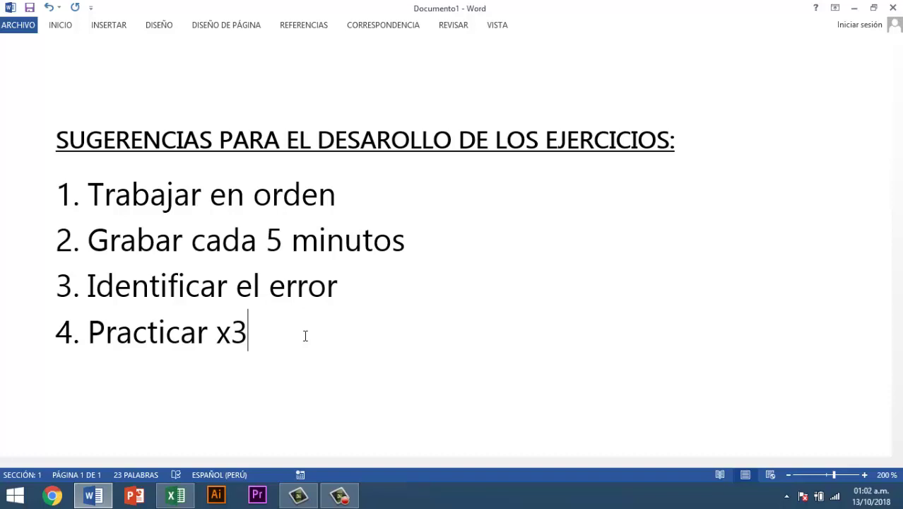
Minimize Word, open the Visual Basic editor and insert a new module via Insertar > Módulo.
left_click(854, 8)
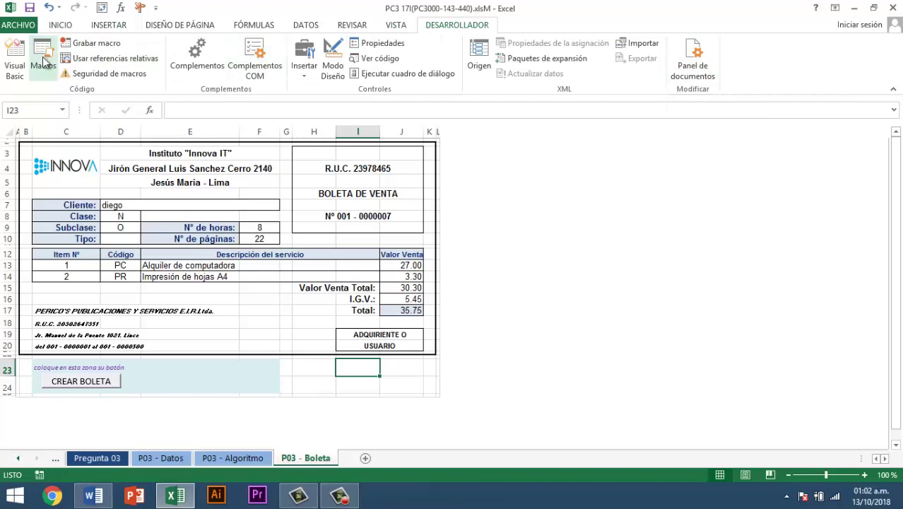
left_click(21, 66)
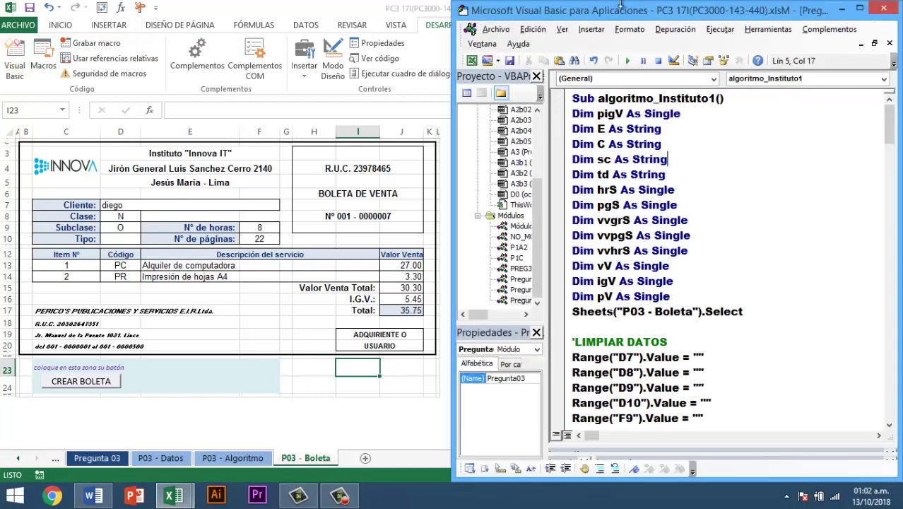
left_click(591, 31)
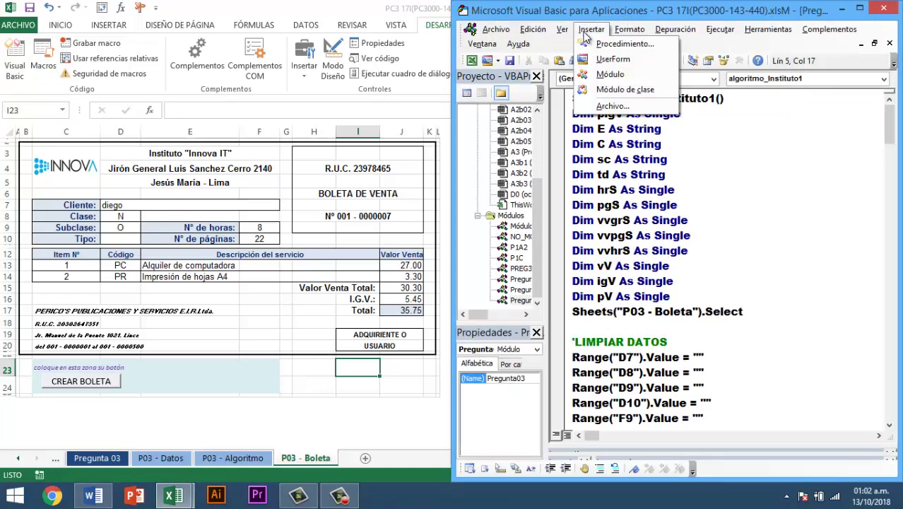
left_click(606, 74)
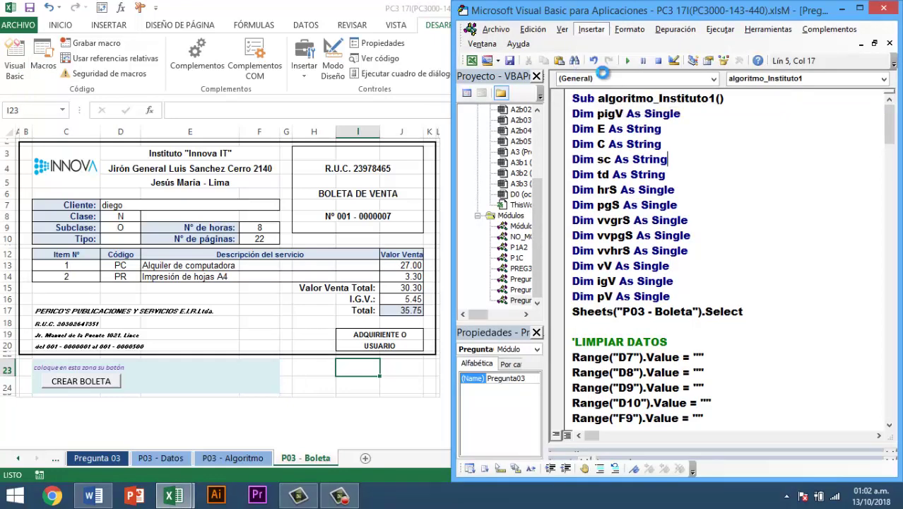
Rename the new module to PREGUN3 in the Properties window.
left_click(526, 378)
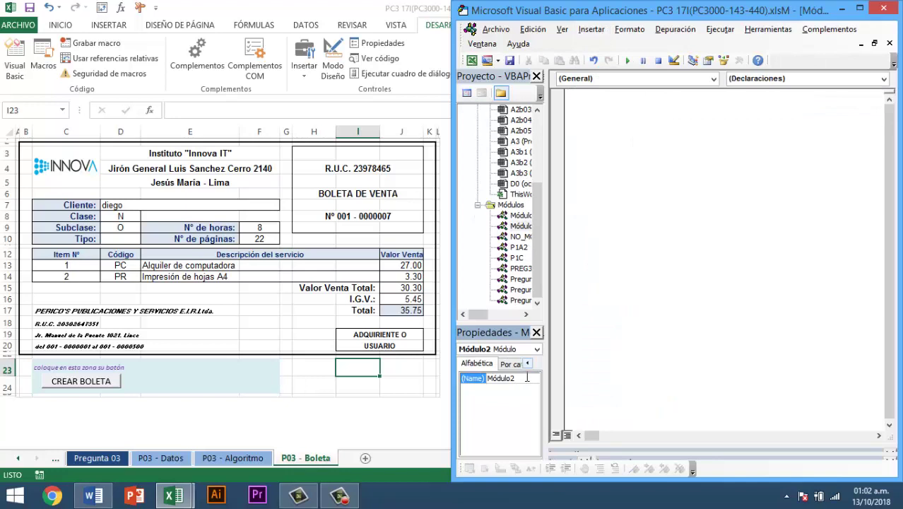
key("BackSpace")
key("BackSpace")
key("BackSpace")
key("BackSpace")
key("BackSpace")
key("BackSpace")
key("BackSpace")
type("Bol")
key("BackSpace")
key("BackSpace")
key("BackSpace")
type("PRE")
type("GUNT")
key("BackSpace")
key("BackSpace")
key("BackSpace")
type("GUN3")
key("Return")
Leave the editor with Alt+F11 and go to the P03 - Algoritmo sheet.
left_click(703, 169)
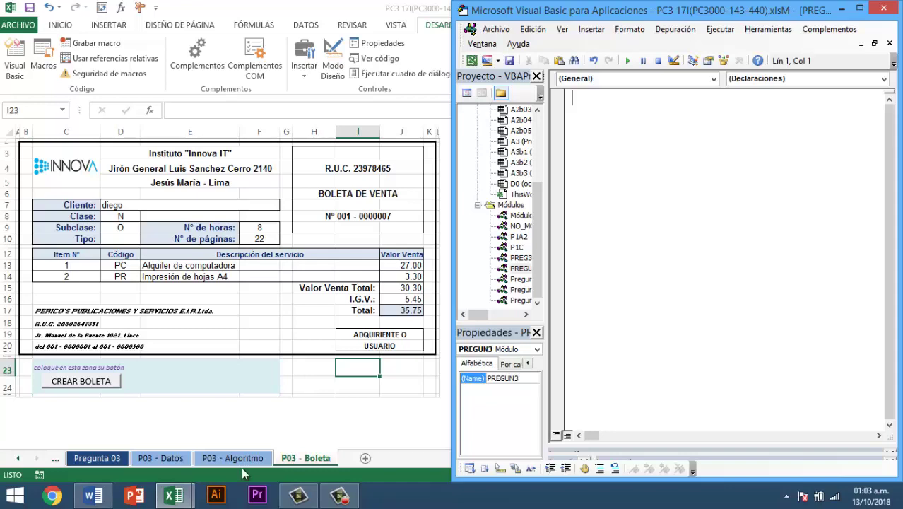
key("alt+F11")
left_click(220, 460)
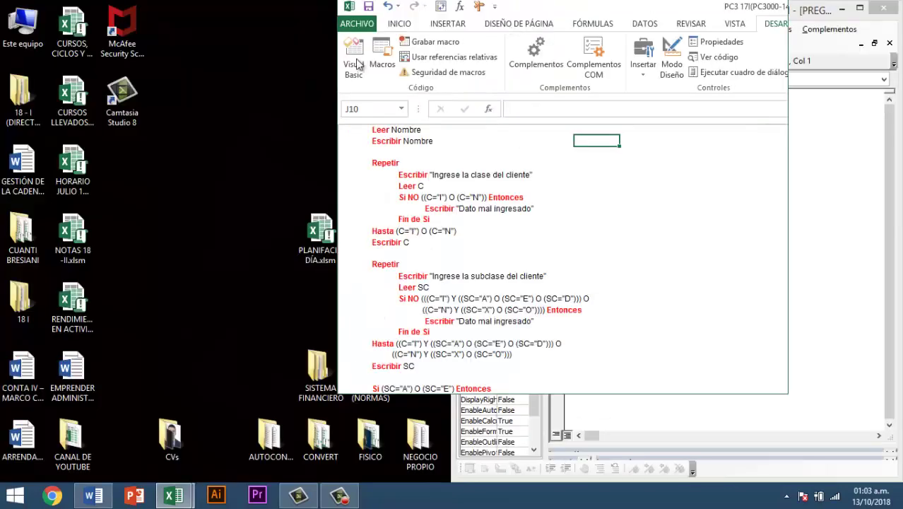
With Excel beside the editor, copy the algorithm cells and paste them into PREGUN3.
left_click_drag(565, 6, 3, 212)
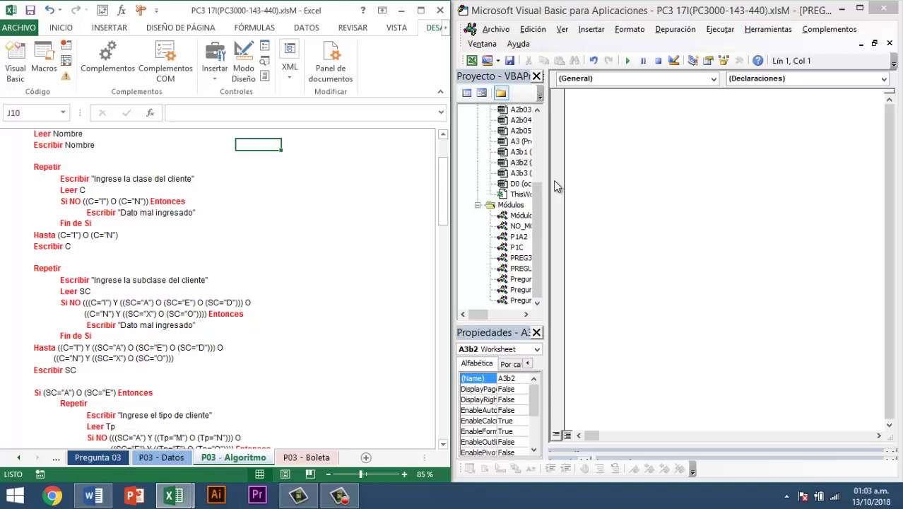
left_click(170, 210)
scroll(170, 210, "up", 3)
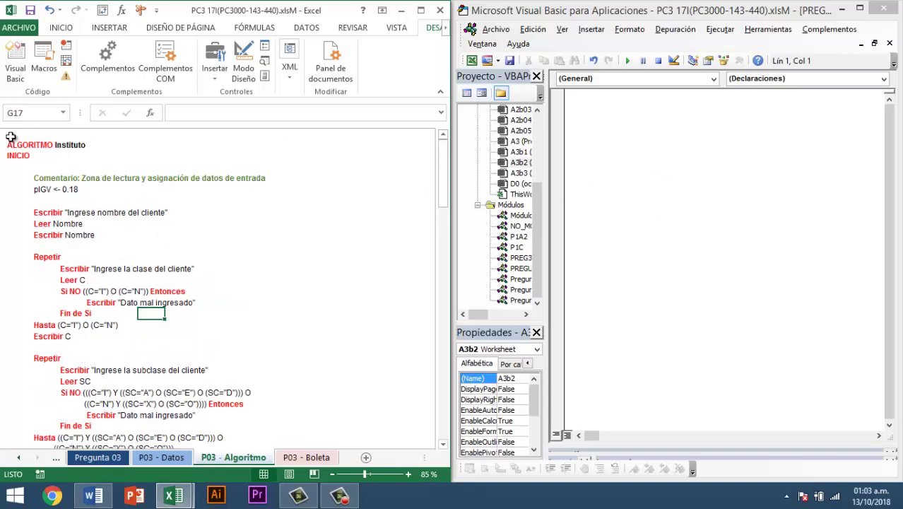
mouse_move(21, 138)
left_mouse_down()
mouse_move(244, 443)
mouse_move(276, 433)
left_mouse_up()
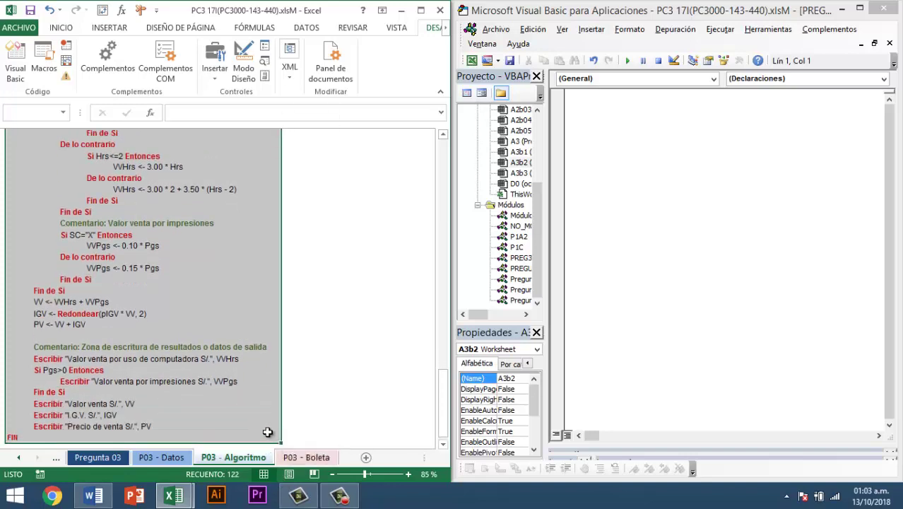
key("ctrl+c")
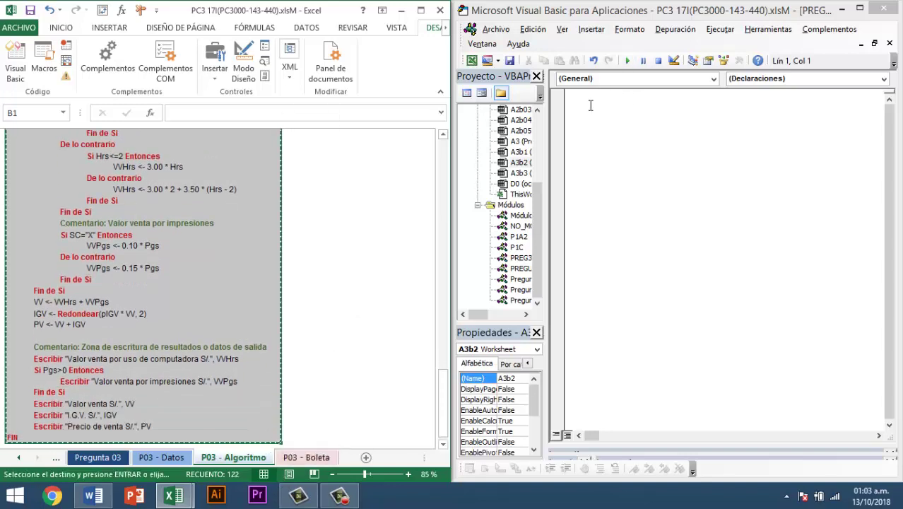
left_click(593, 108)
key("ctrl+v")
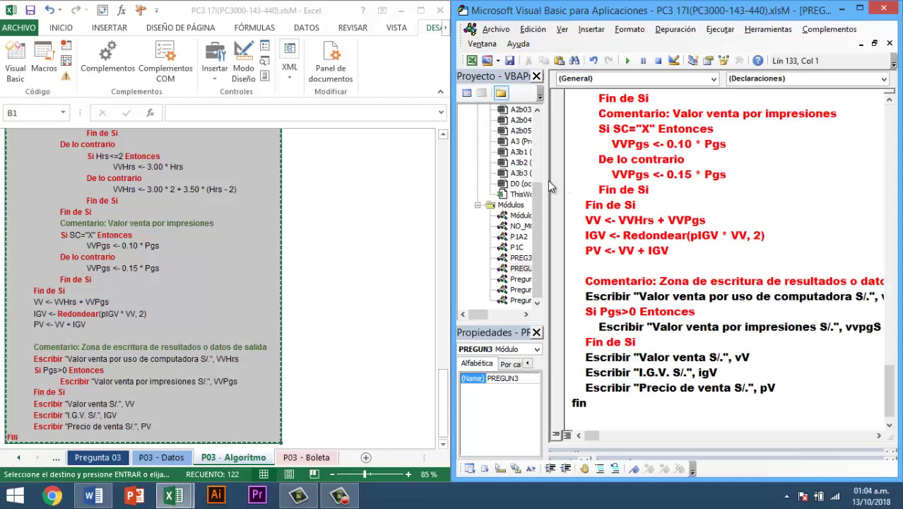
left_click_drag(546, 180, 450, 160)
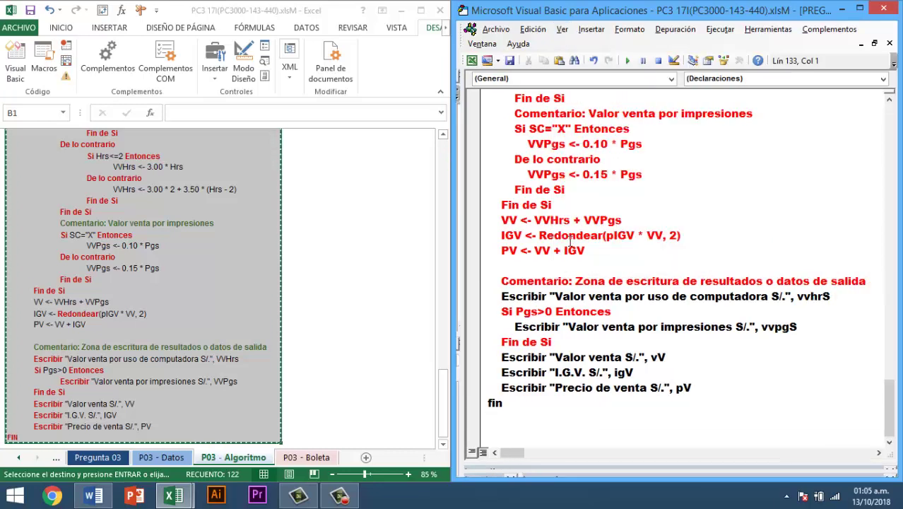
Show the Edición toolbar from Ver > Barras de herramientas and dock it in the editor.
left_click(564, 29)
mouse_move(614, 250)
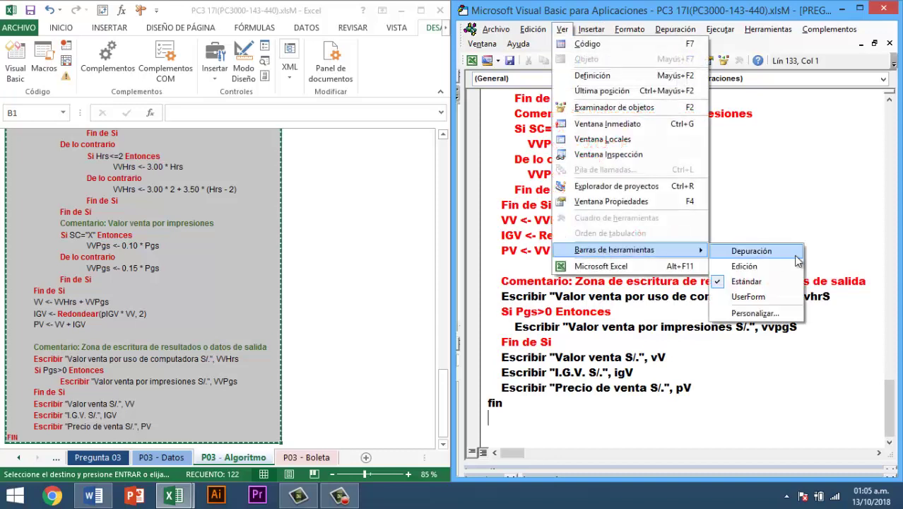
left_click(765, 268)
left_click_drag(613, 407, 538, 474)
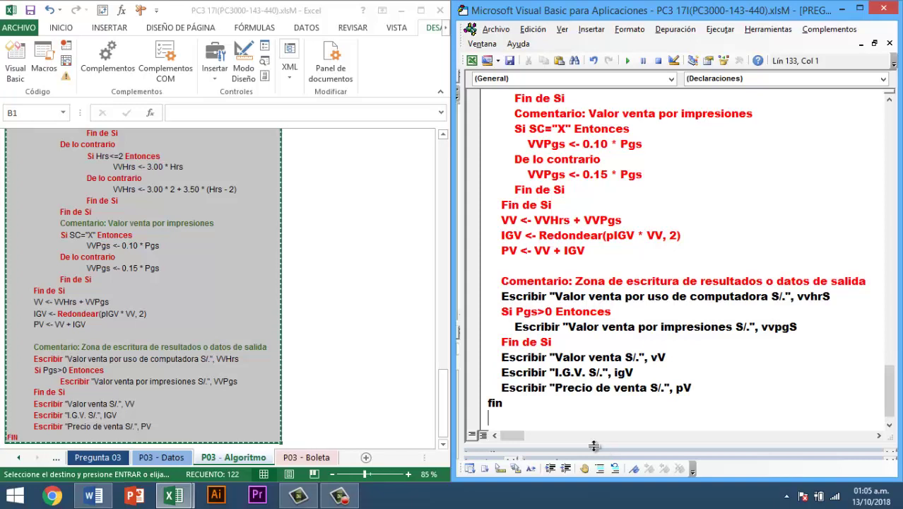
Select the whole pasted algorithm and apply Sangría izquierda to outdent it one level.
key("shift+Up")
key("shift+Up")
key("shift+Up")
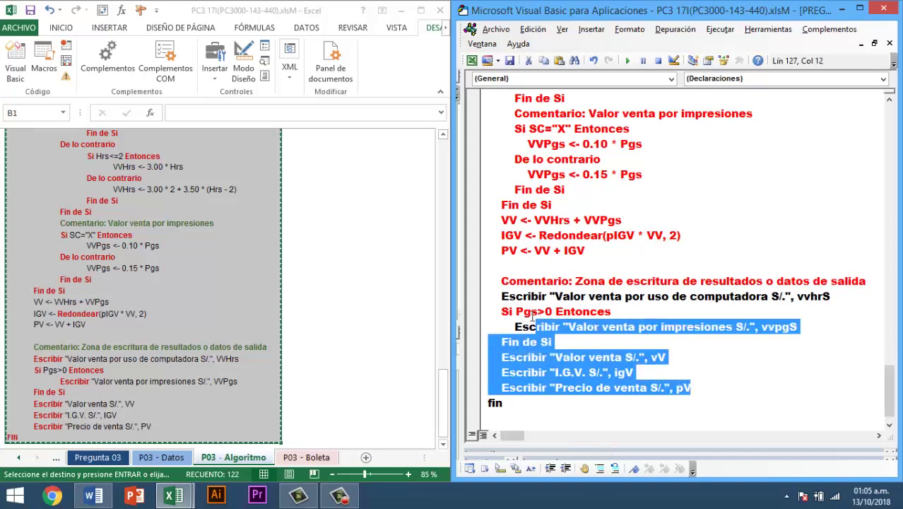
key("shift+Up")
key("shift+Up")
key("shift+Up")
key("shift+Page_Up")
key("shift+Page_Up")
key("shift+Page_Up")
key("shift+Page_Up")
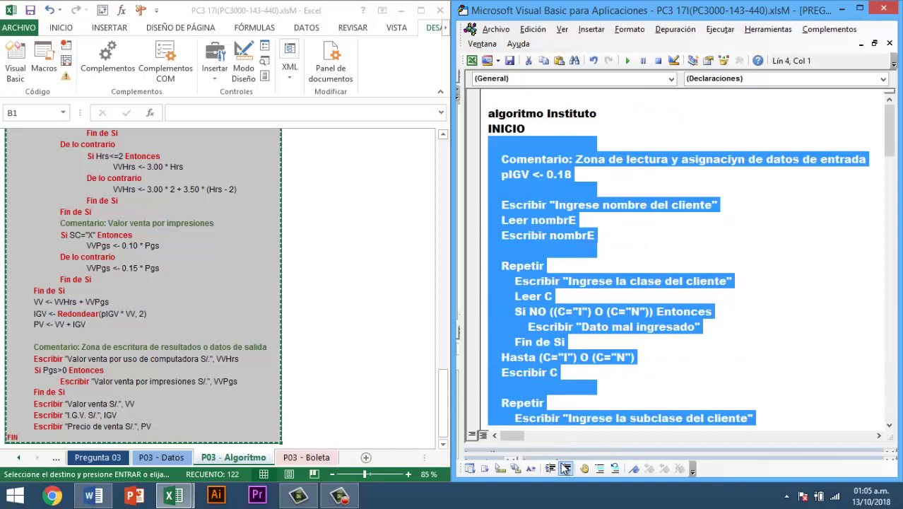
left_click(565, 469)
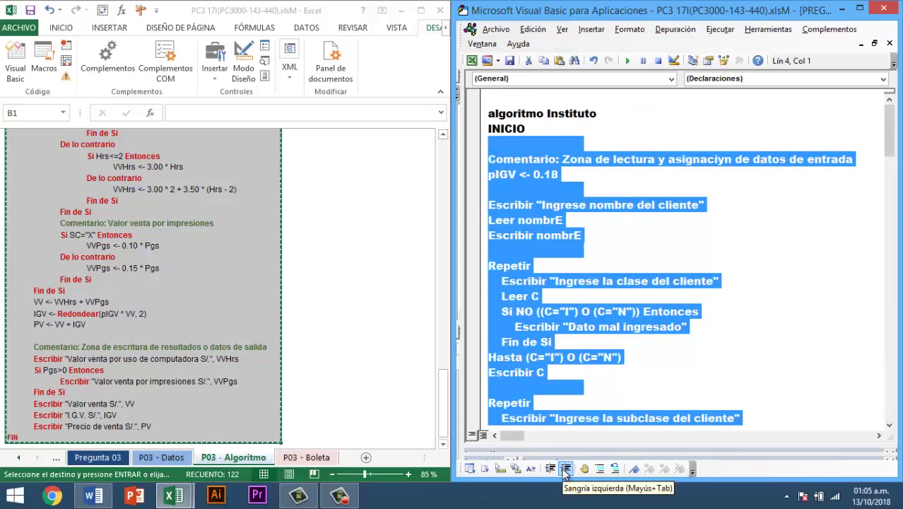
left_click(570, 326)
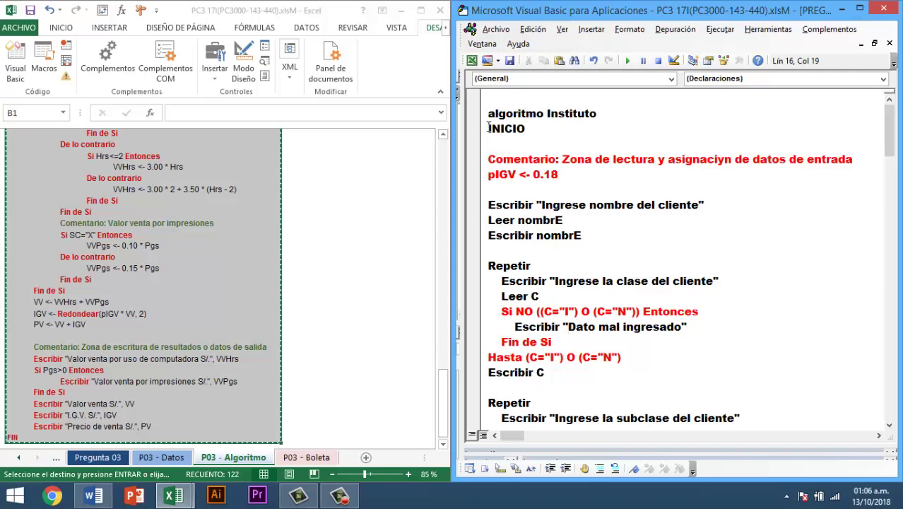
left_click_drag(487, 113, 449, 504)
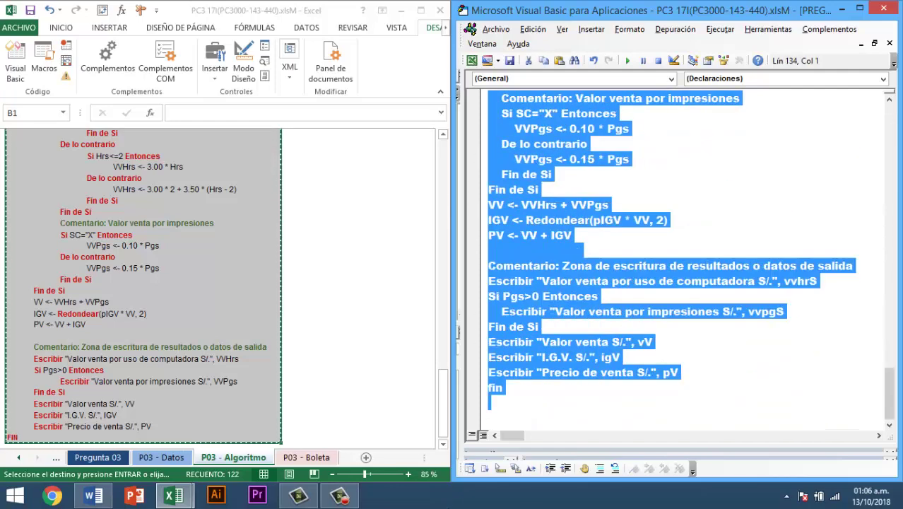
Replace every <- arrow in the selected code with =, making 10 replacements.
key("ctrl+h")
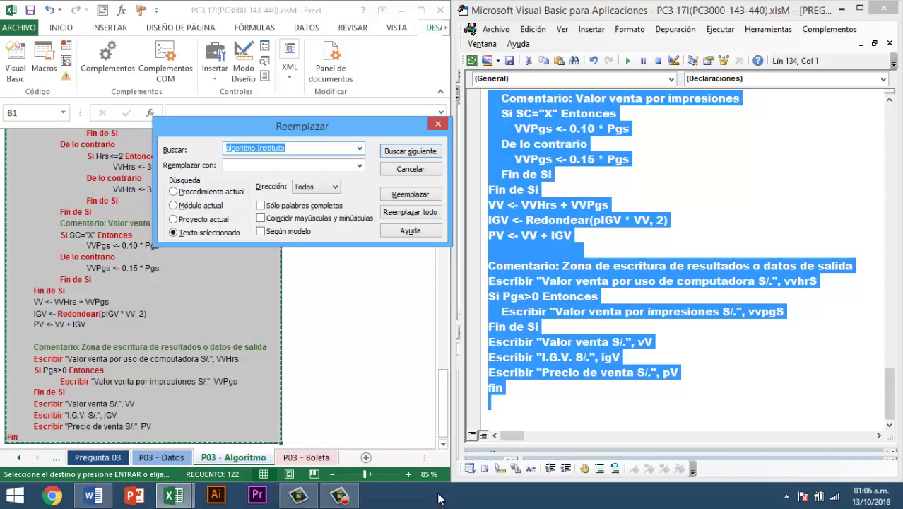
type("<-")
key("Tab")
type("=")
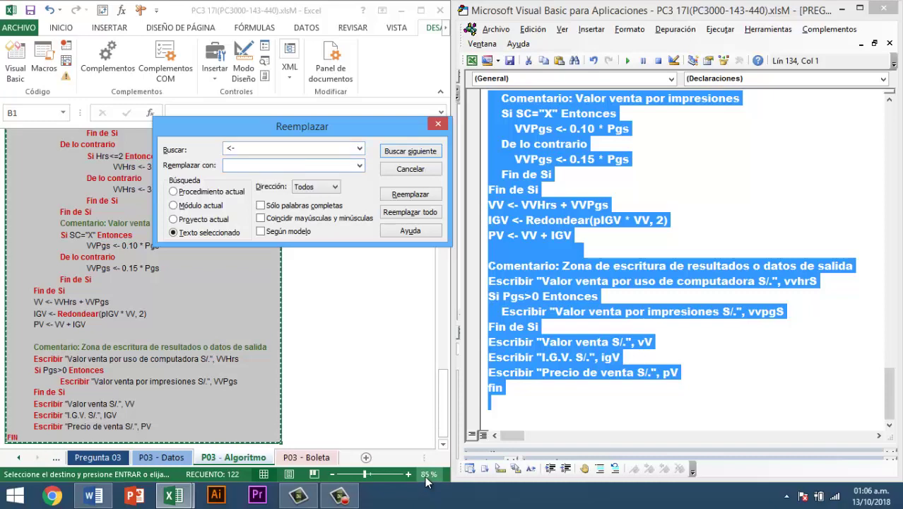
left_click(425, 216)
left_click(506, 292)
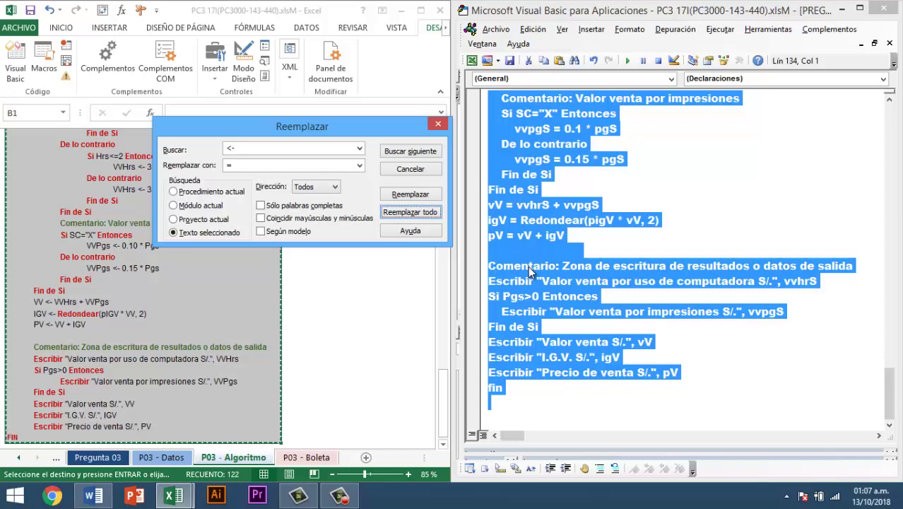
Replace all 7 occurrences of Fin de Si with End If.
left_click(302, 147)
type("fIN")
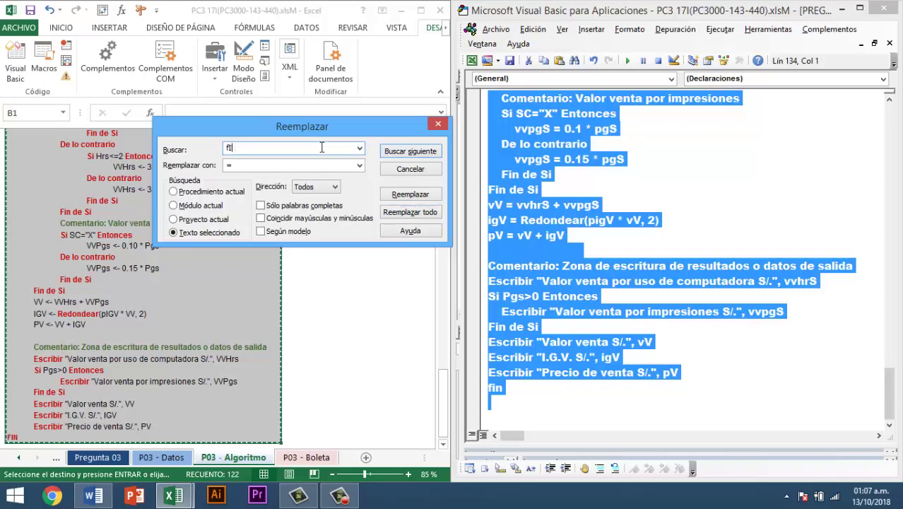
key("BackSpace")
key("BackSpace")
type("Fin de ")
type("S")
key("Tab")
type("End I")
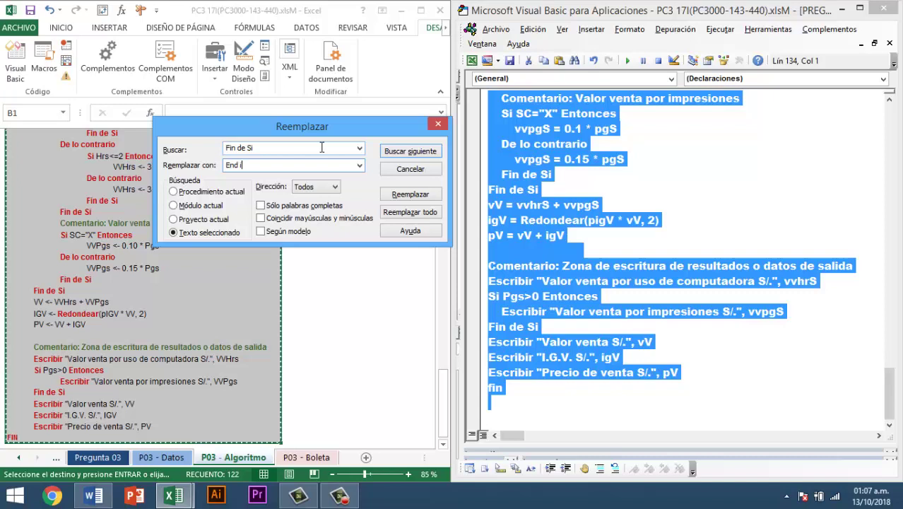
type("f")
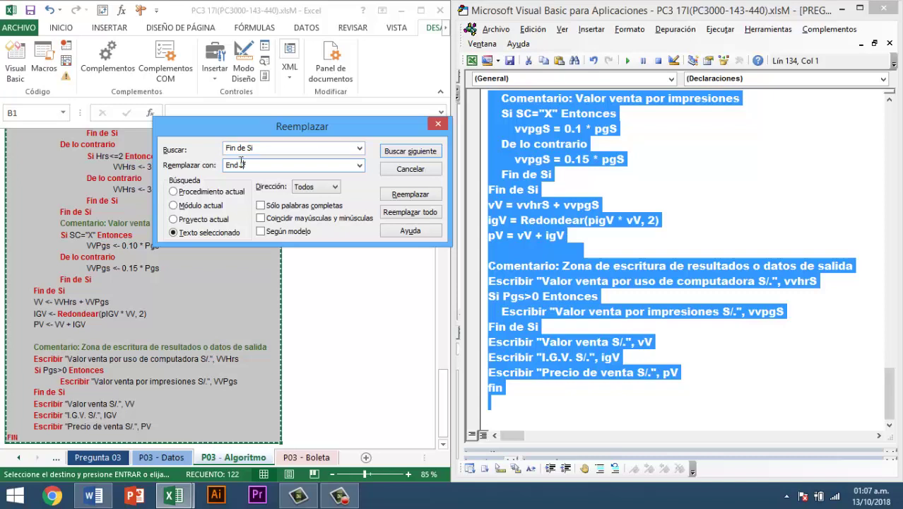
left_click(405, 213)
left_click(513, 293)
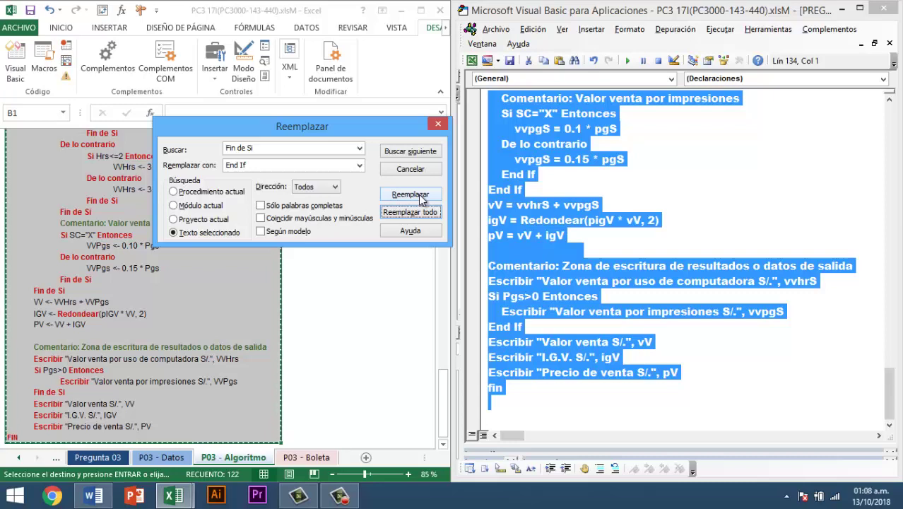
left_click(306, 147)
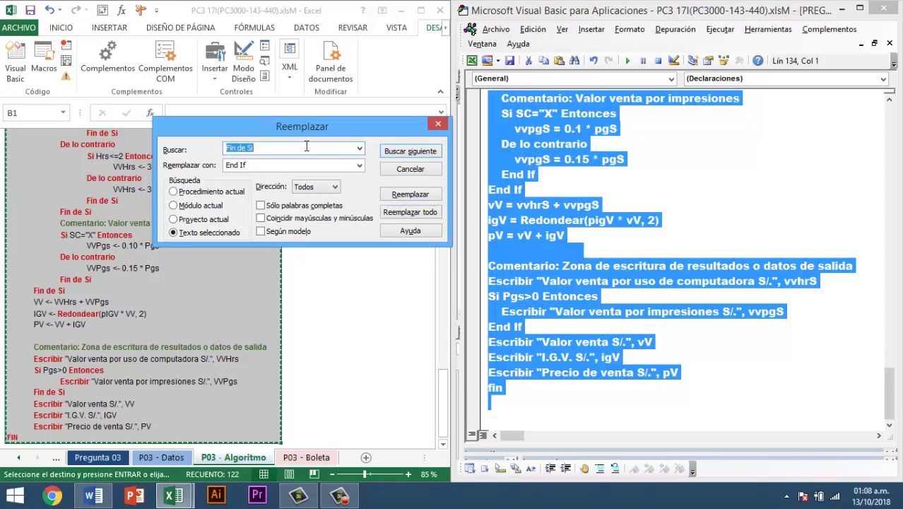
Replace all Si with If and all Entonces with Then.
type("Si")
key("Tab")
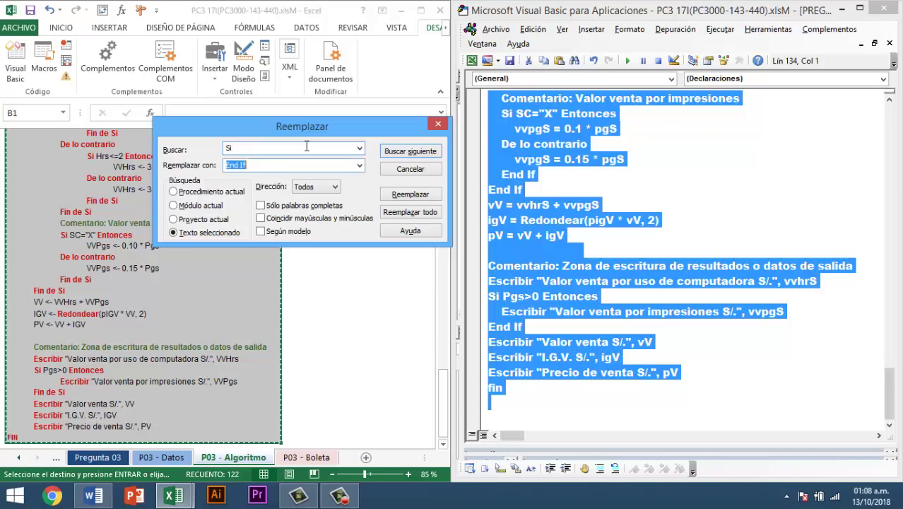
type("If")
left_click(410, 212)
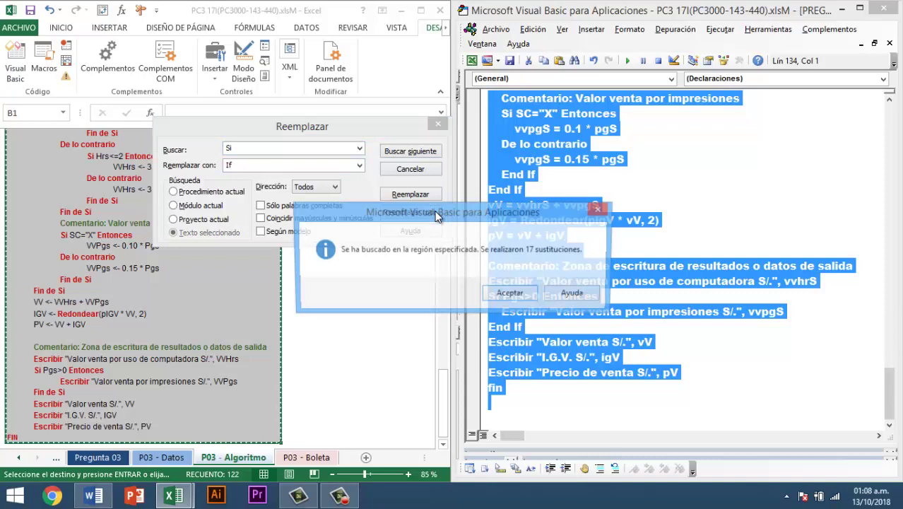
left_click(511, 293)
double_click(234, 148)
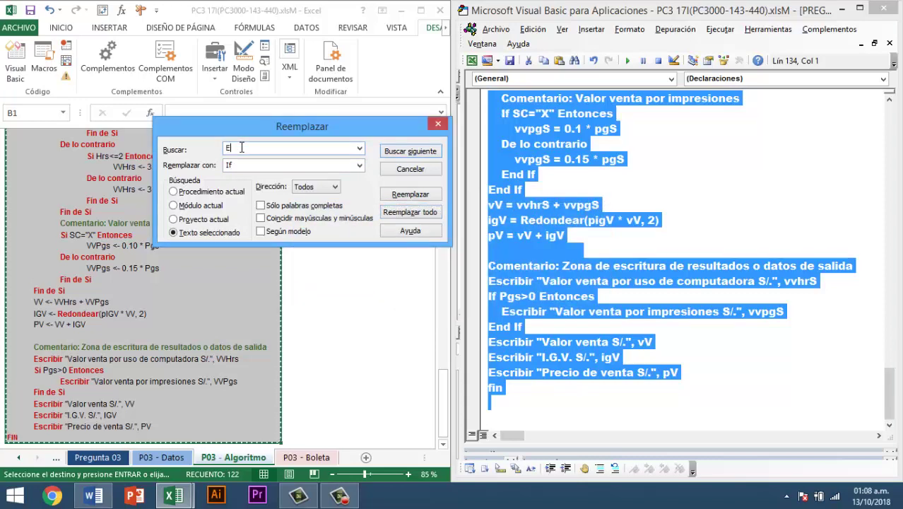
type("Entonces")
key("Tab")
type("Then")
left_click(431, 213)
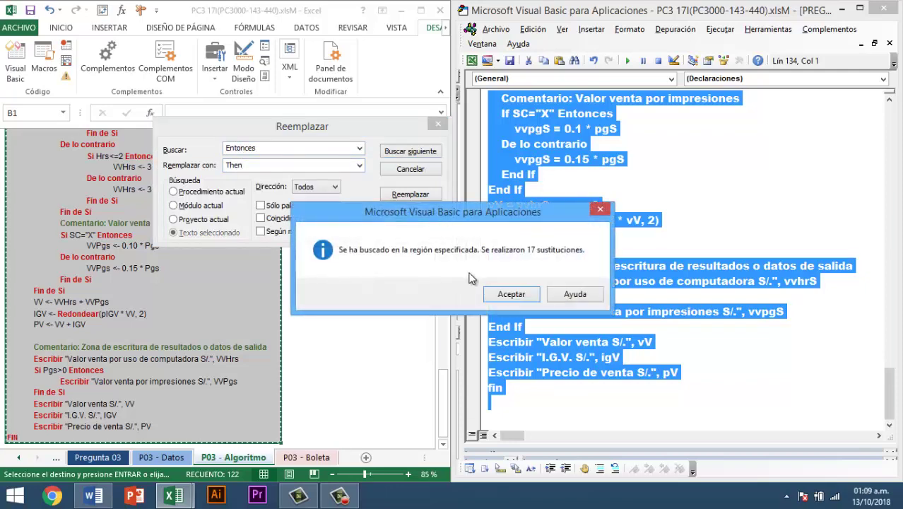
left_click(506, 292)
Replace De lo contrario with Else and Comentario with the ' comment mark.
double_click(274, 149)
key("BackSpace")
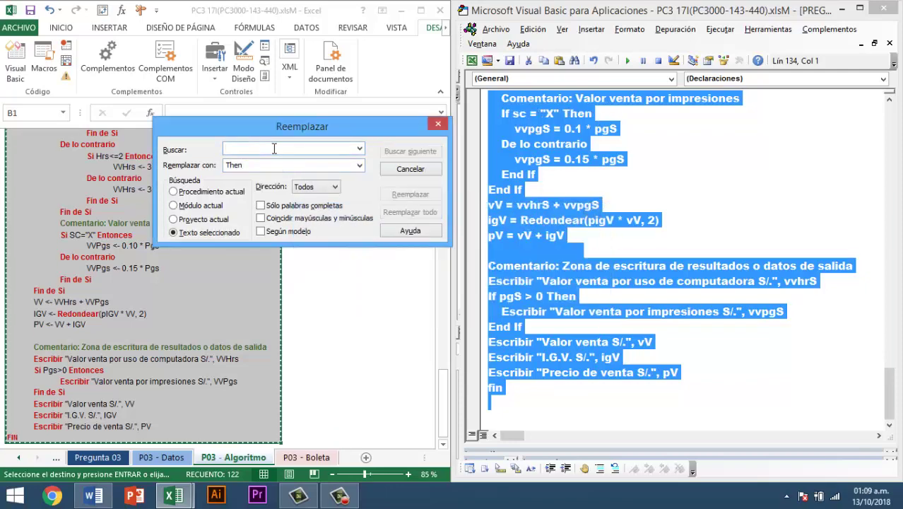
type("De lo contrario")
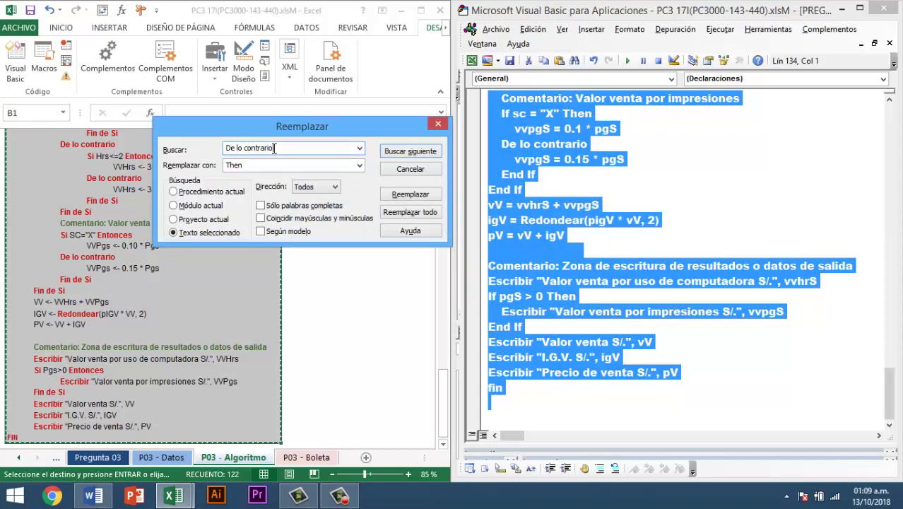
key("Tab")
type("Else")
left_click(415, 219)
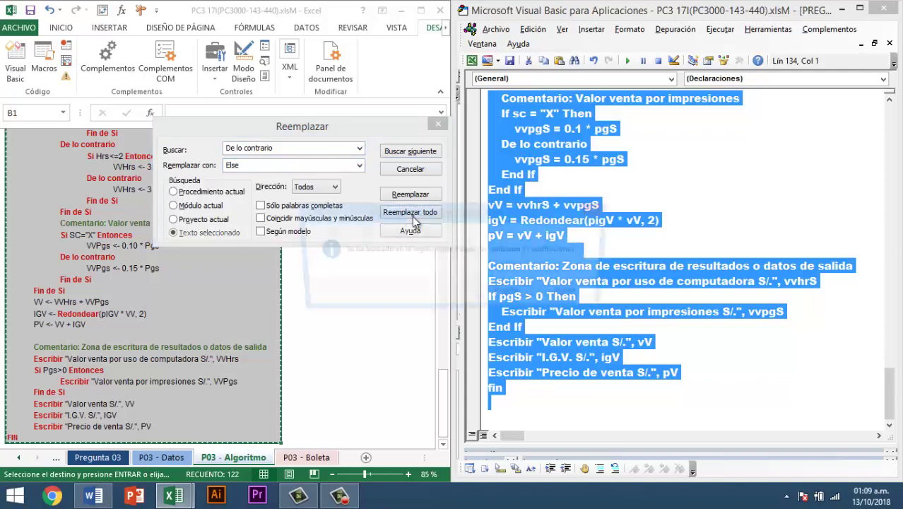
left_click(510, 295)
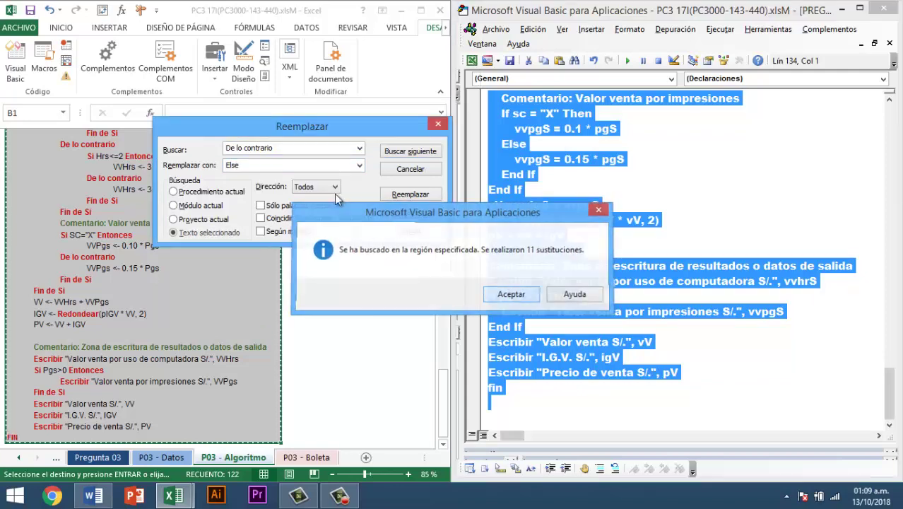
triple_click(303, 148)
type("Comentario:")
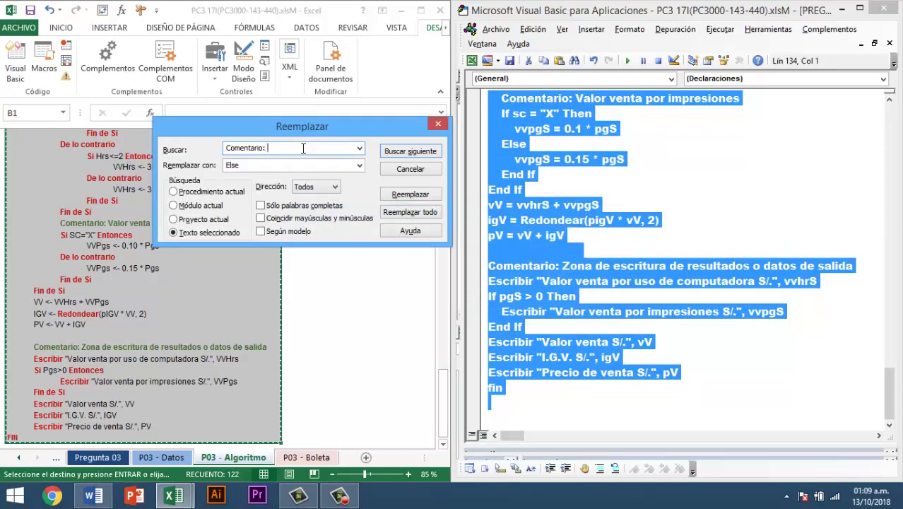
triple_click(294, 165)
type("'")
left_click(410, 212)
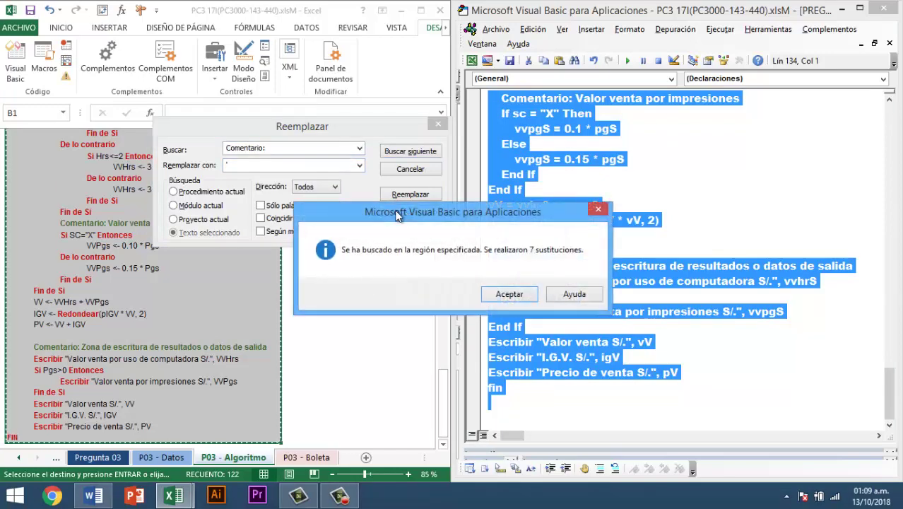
left_click(507, 292)
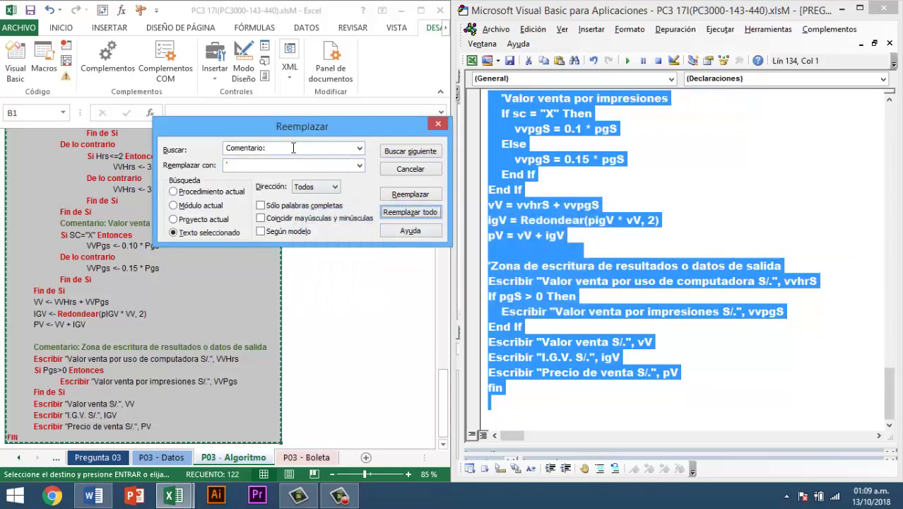
Replace Caso with Case Is = and Según sea with Select case.
triple_click(293, 147)
type("Caso")
key("Tab")
type("C")
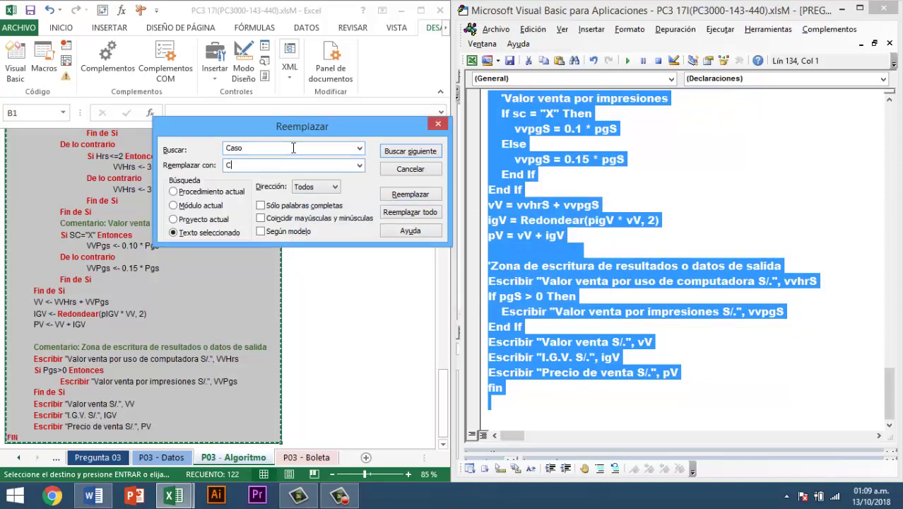
type("ase ")
type("Is =")
left_click(410, 214)
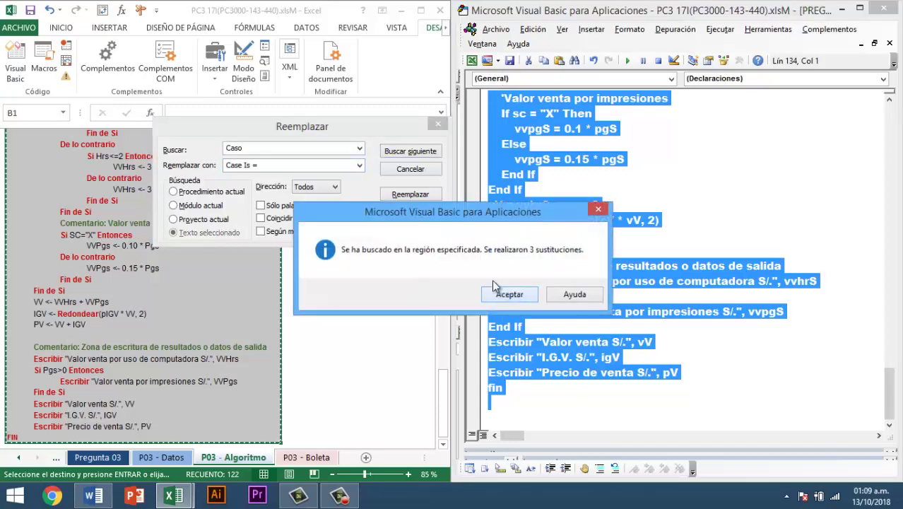
left_click(504, 291)
double_click(265, 148)
type("Seg")
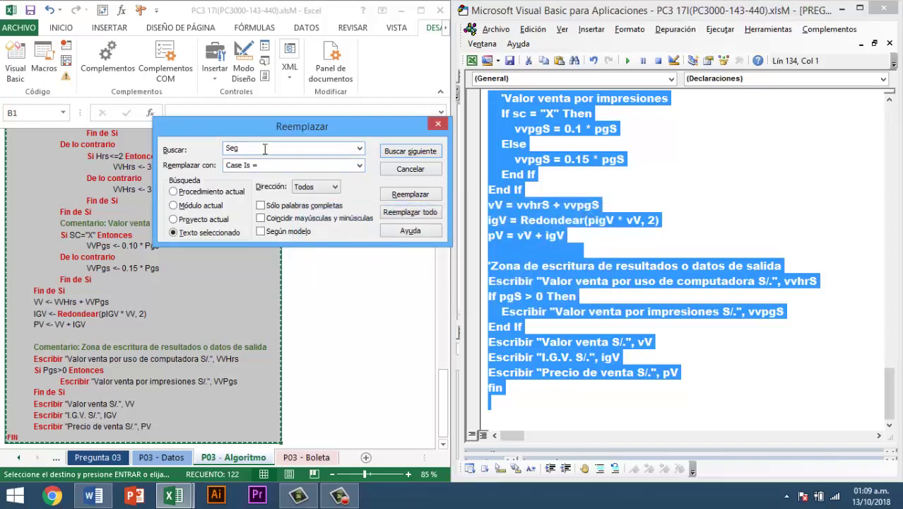
type("ún sea")
key("Tab")
type("Select case")
left_click(410, 212)
left_click(464, 292)
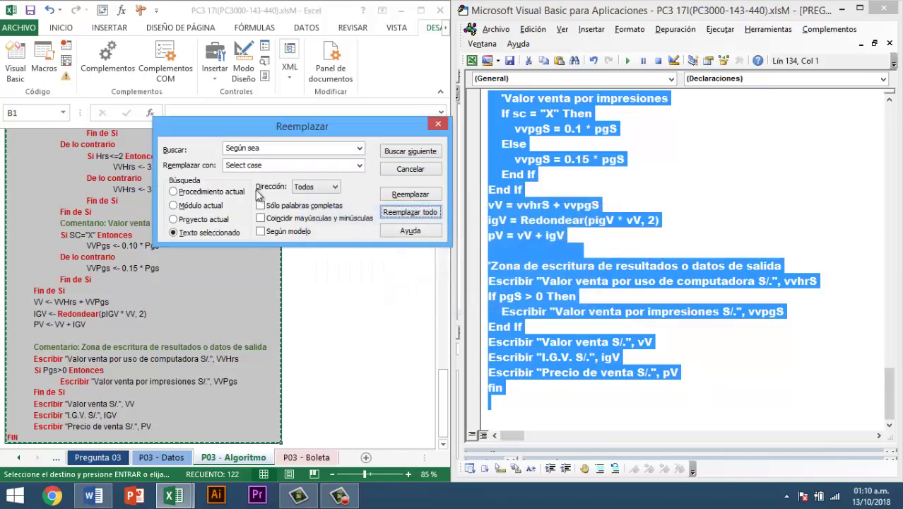
Replace Fin de según with End Select and delete every # from the code.
triple_click(263, 147)
type("Fin de")
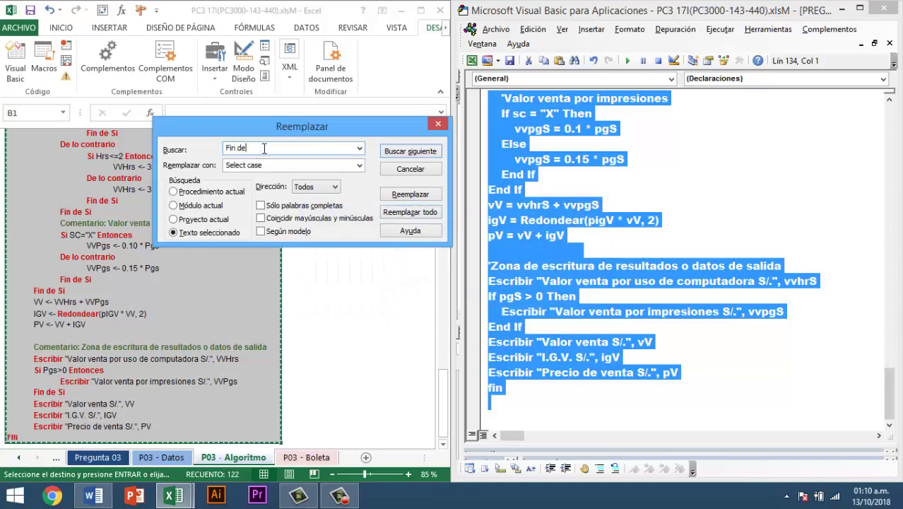
type(" según")
key("Tab")
type("End Se")
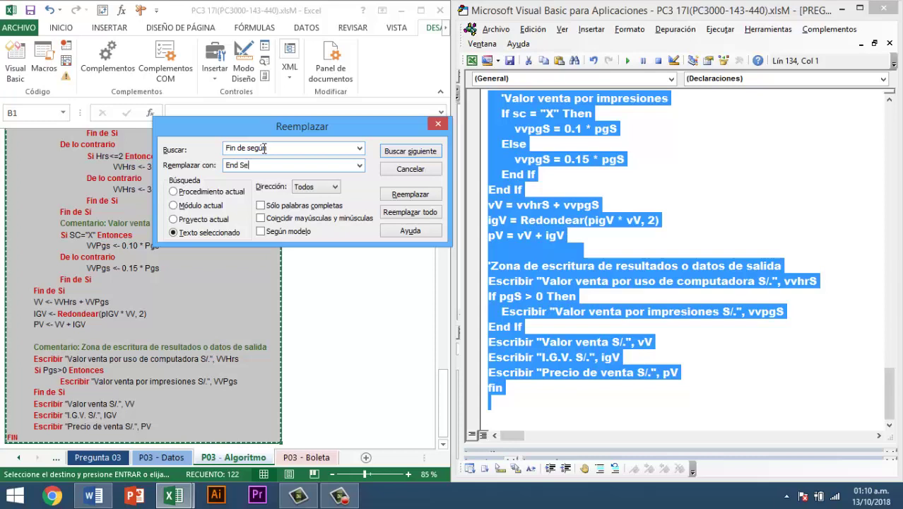
type("lect")
left_click(432, 213)
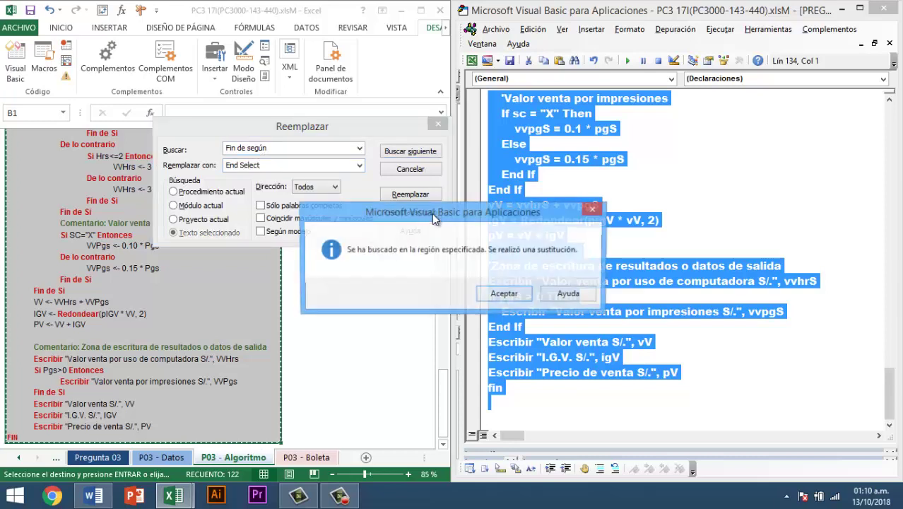
left_click(502, 293)
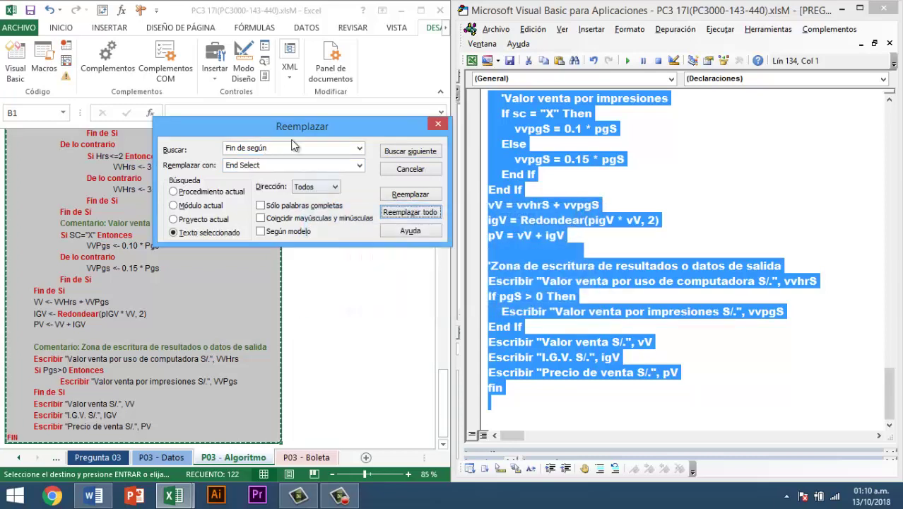
type("#")
key("Tab")
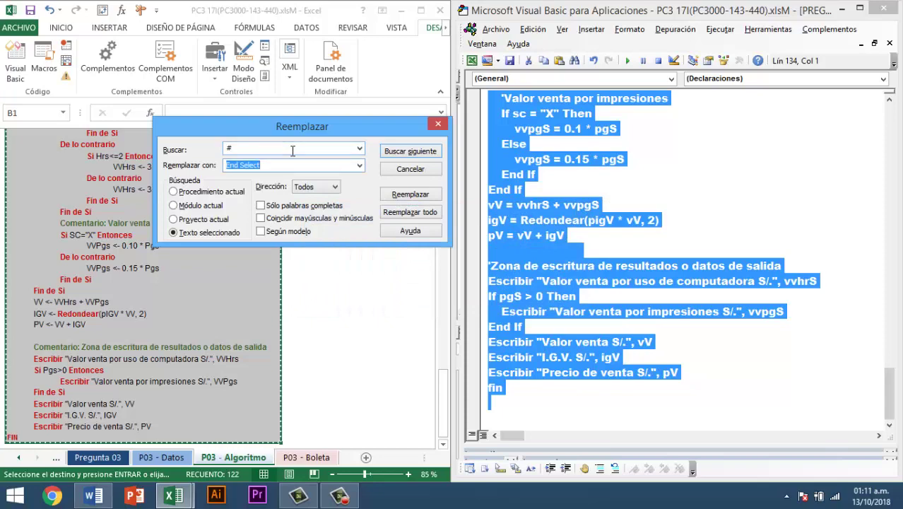
key("BackSpace")
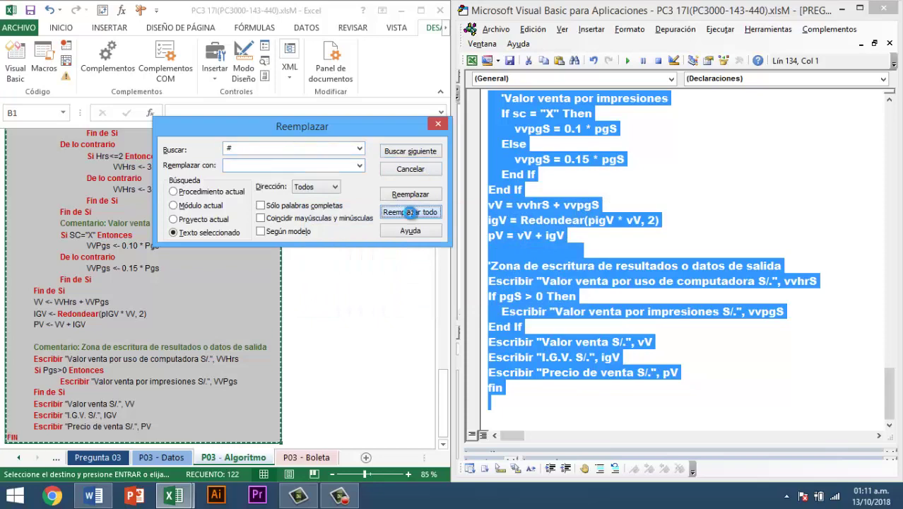
left_click(411, 211)
left_click(506, 289)
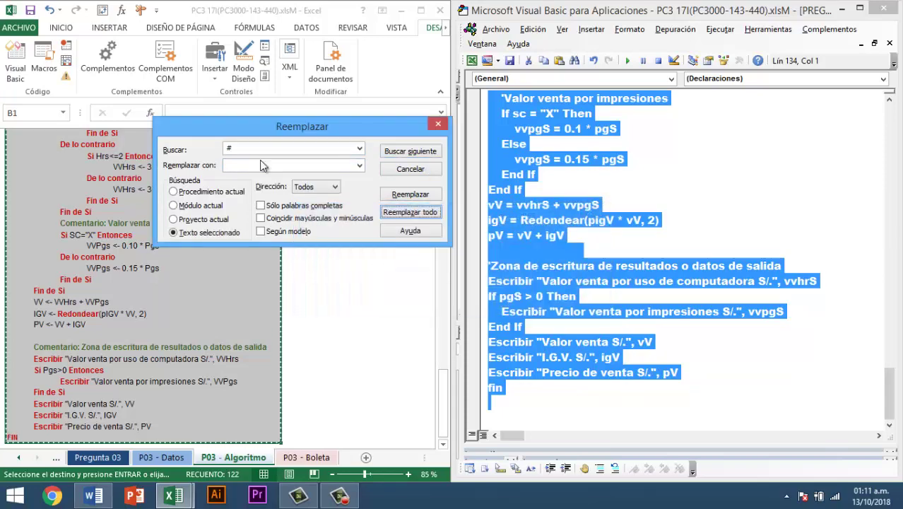
Replace Repetir with Do and Hasta with Loop Until.
double_click(257, 149)
type("Repetir")
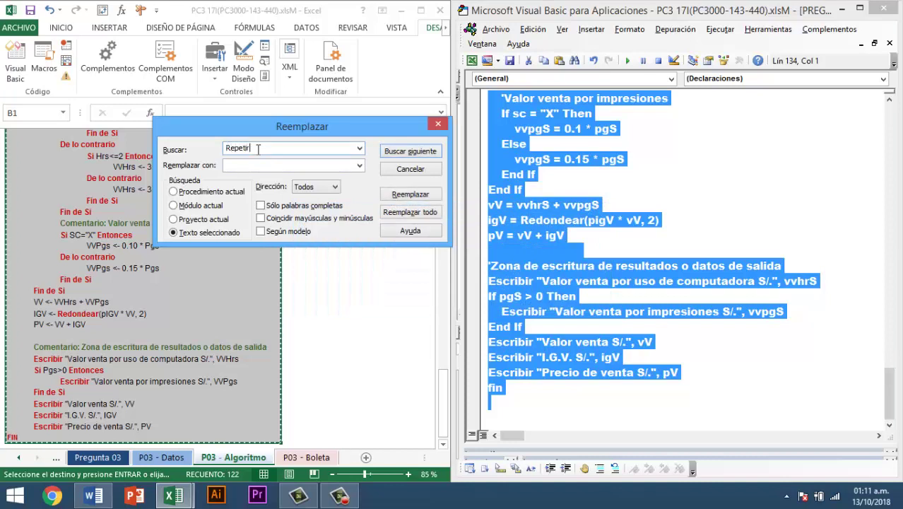
left_click(272, 165)
type("Do")
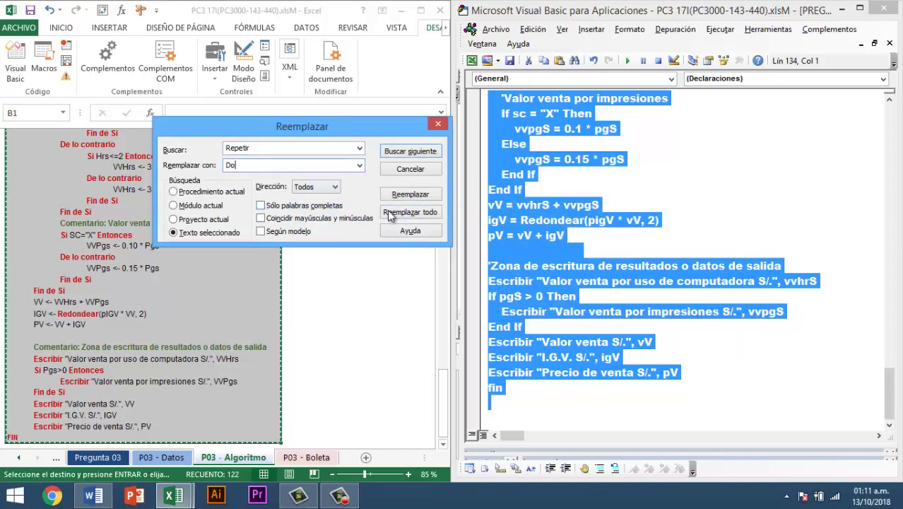
left_click(404, 214)
left_click(509, 294)
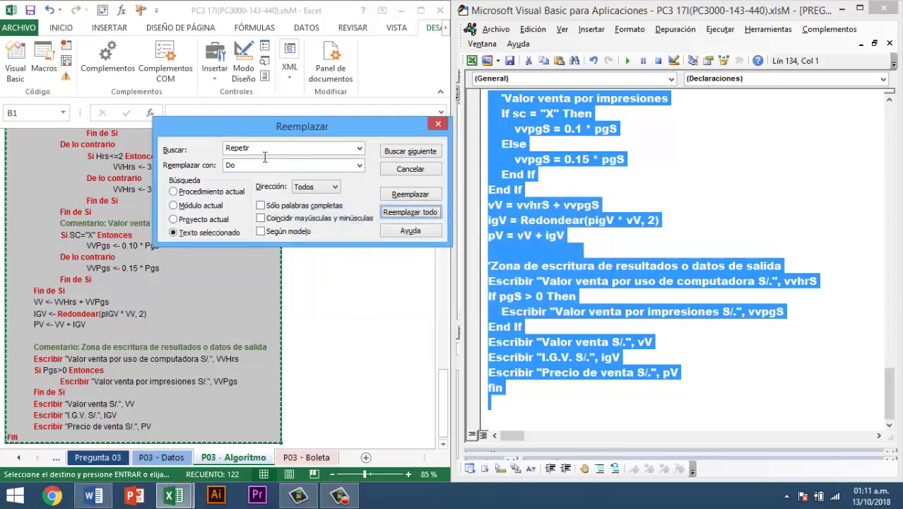
double_click(266, 149)
key("BackSpace")
type("Hasta")
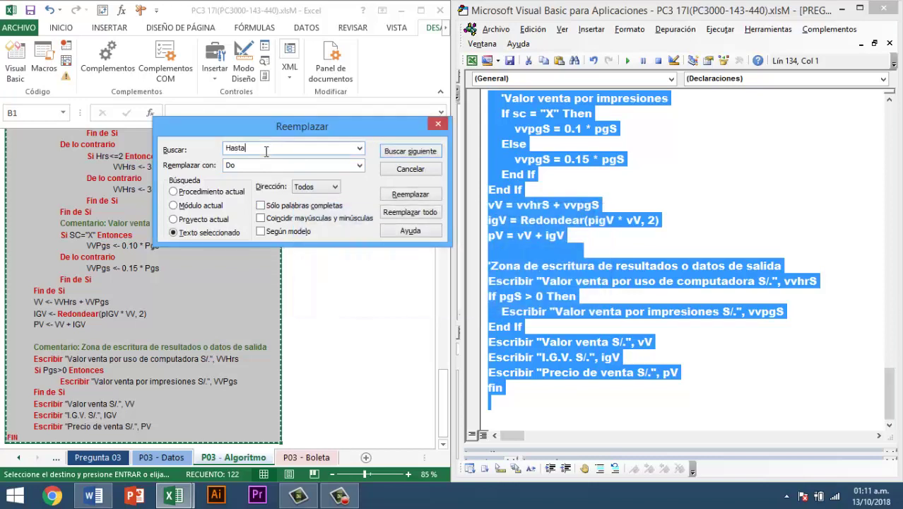
key("Tab")
type("Loop ")
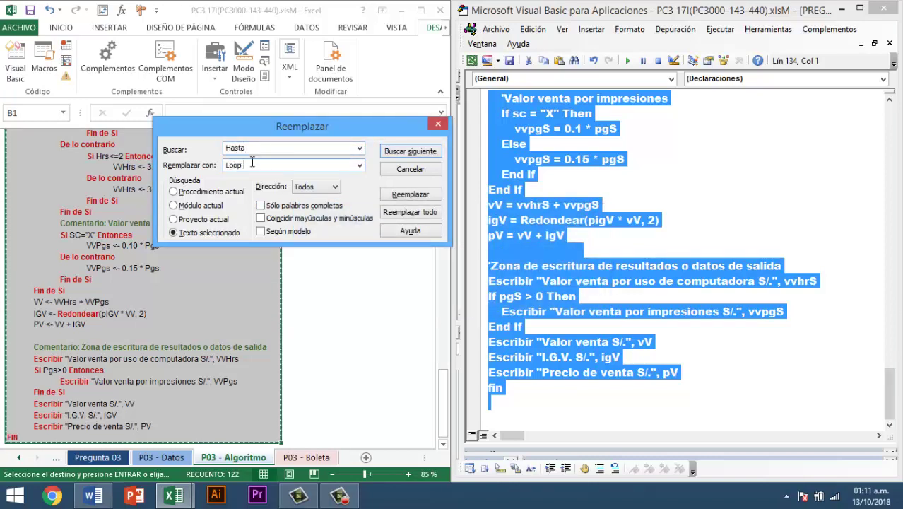
type("Until")
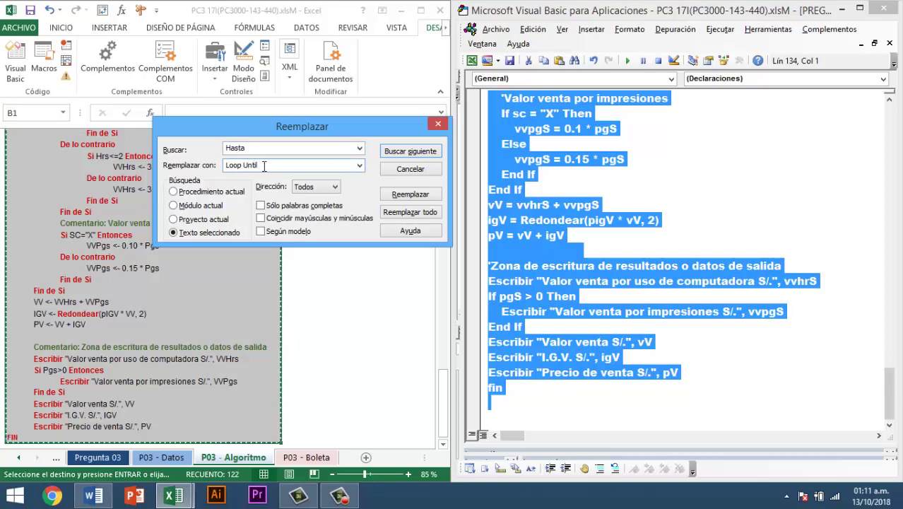
left_click(410, 212)
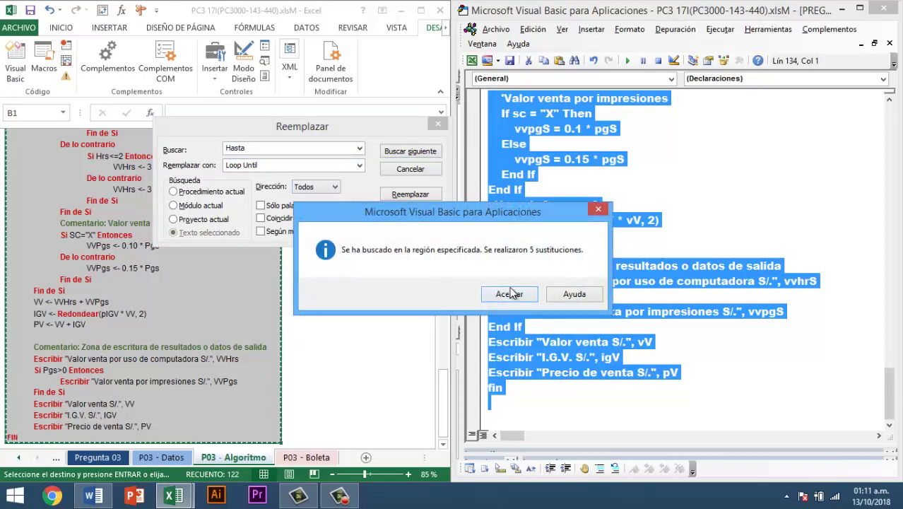
left_click(509, 294)
key("BackSpace")
Replace every Y with And and every O with Or.
type("Y")
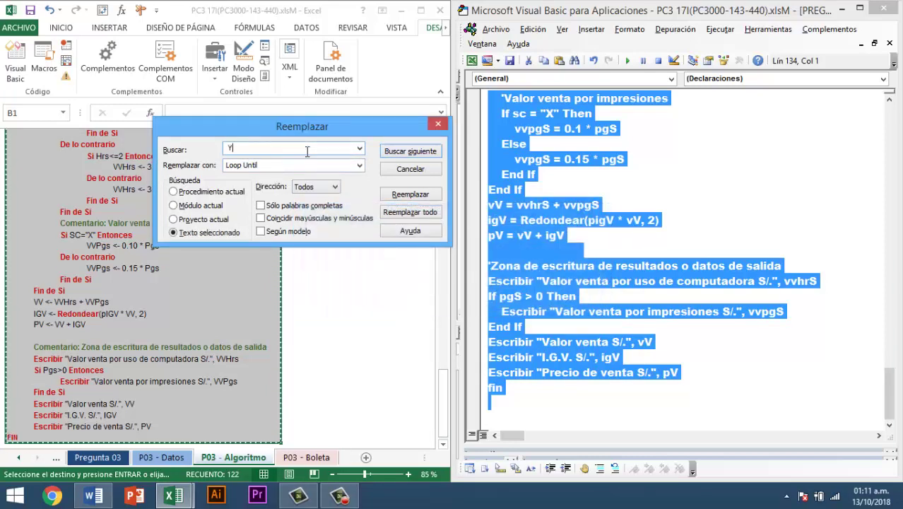
key("Tab")
type("An")
type("d")
left_click(410, 212)
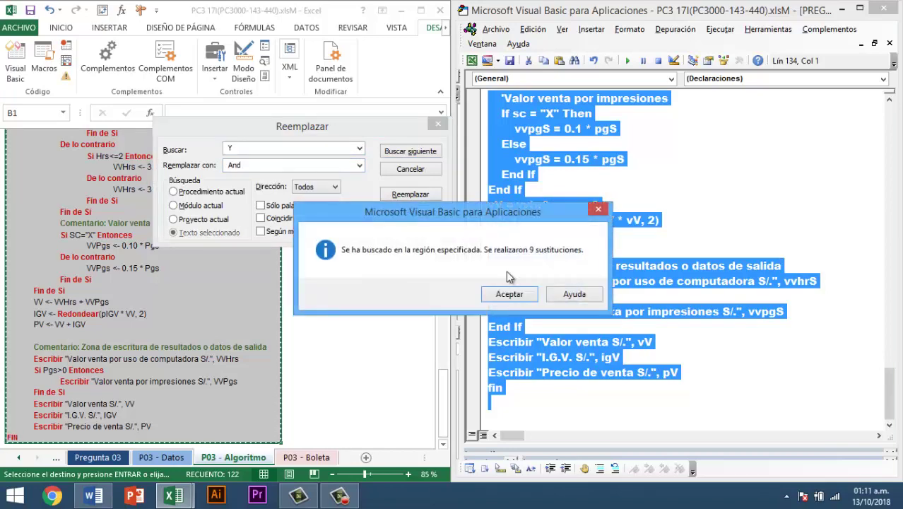
left_click(507, 293)
key("BackSpace")
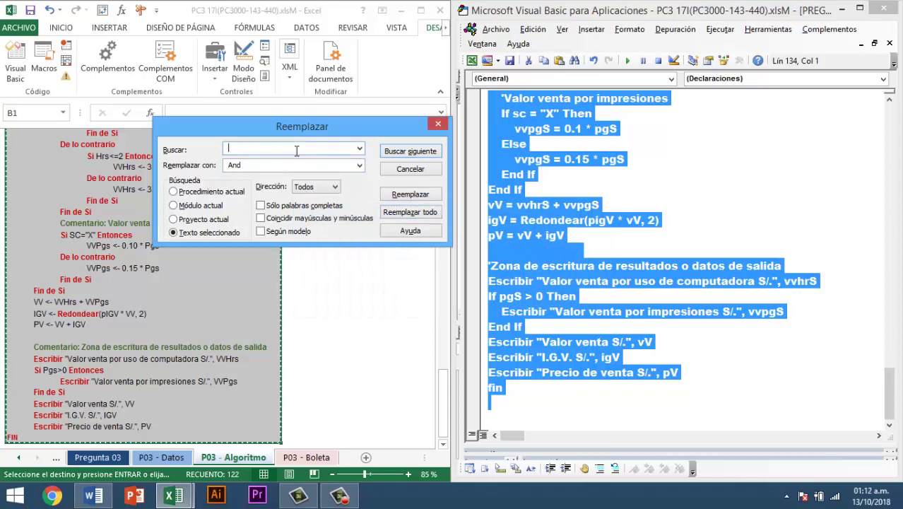
type("O")
key("Tab")
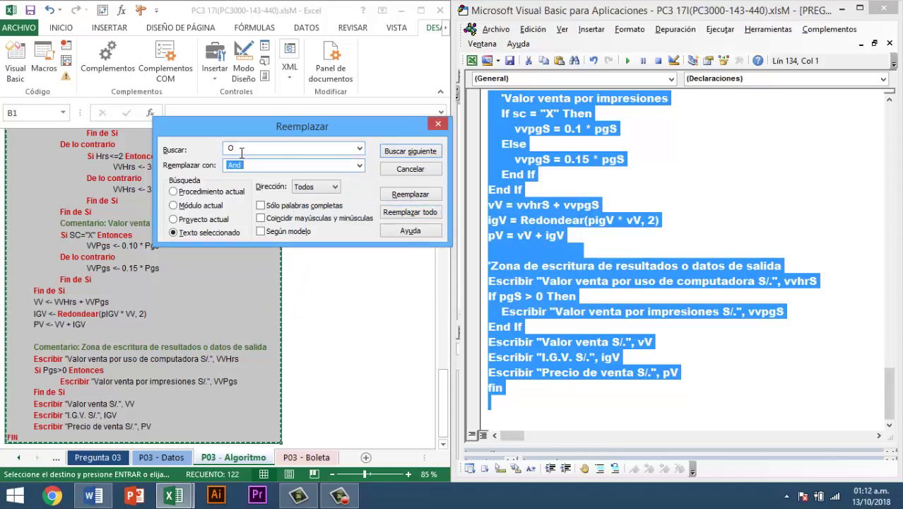
type("Or")
left_click(410, 212)
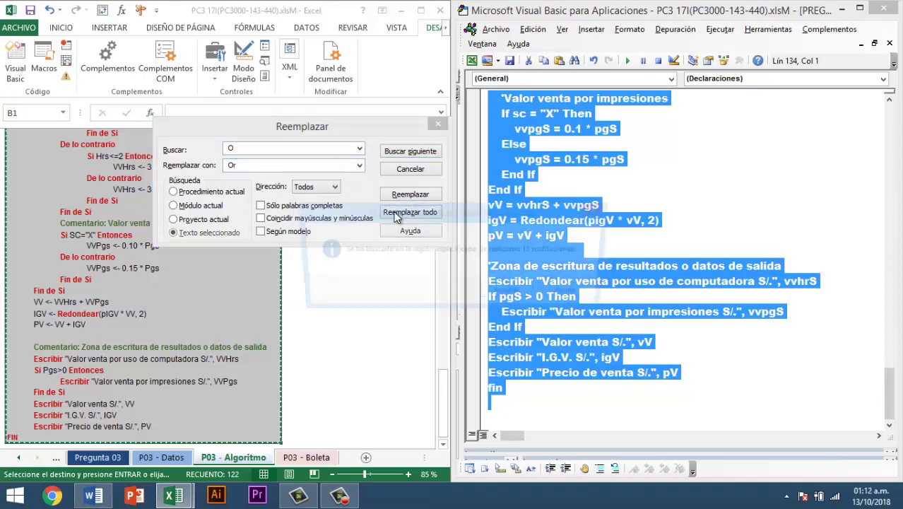
left_click(507, 293)
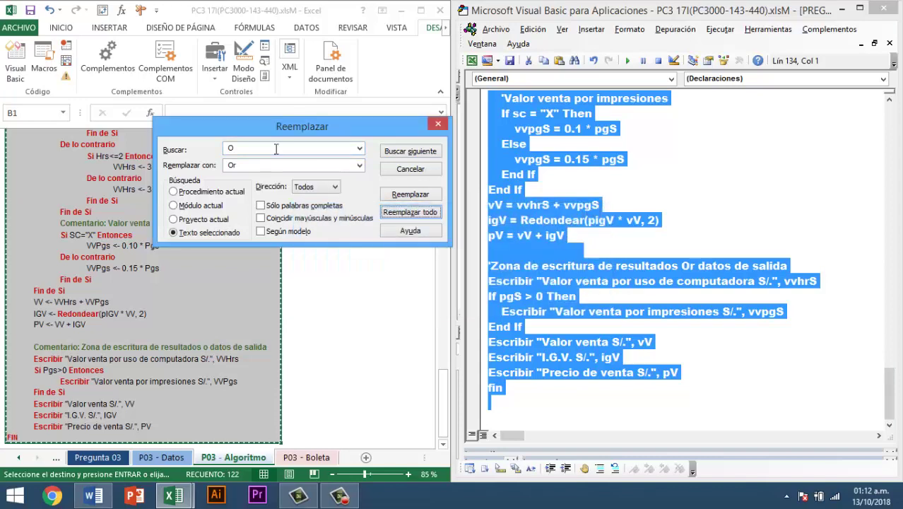
Replace ') O' with ') Or _' to continue the long conditions onto new lines.
double_click(275, 148)
type(") ")
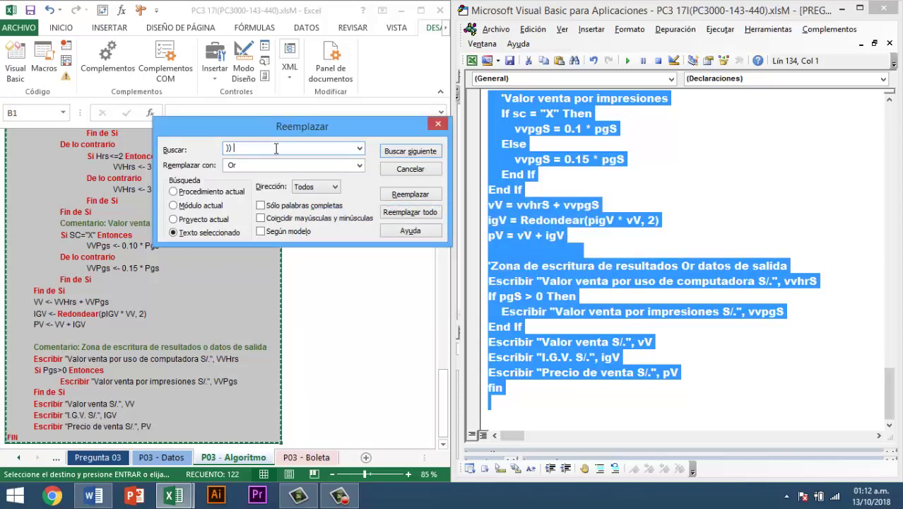
type("O")
key("Tab")
type("))")
type(" O")
left_click(288, 150)
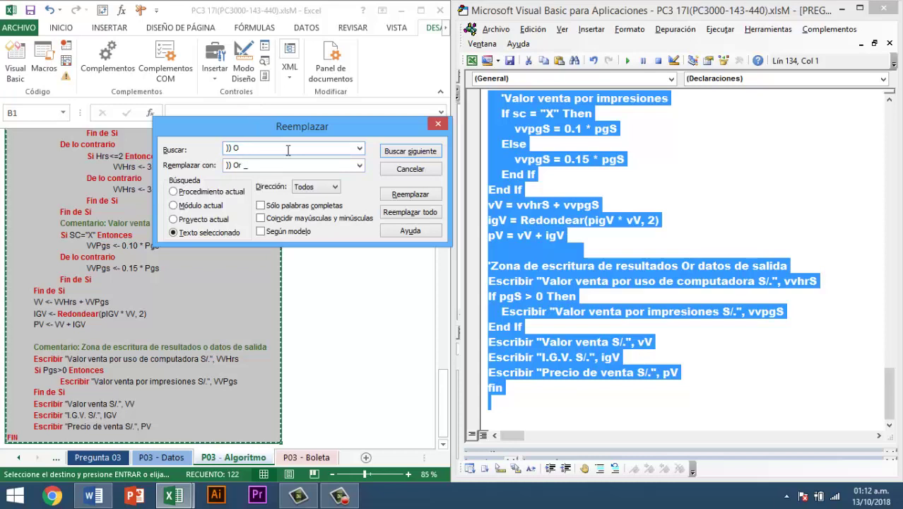
left_click(386, 213)
key("Return")
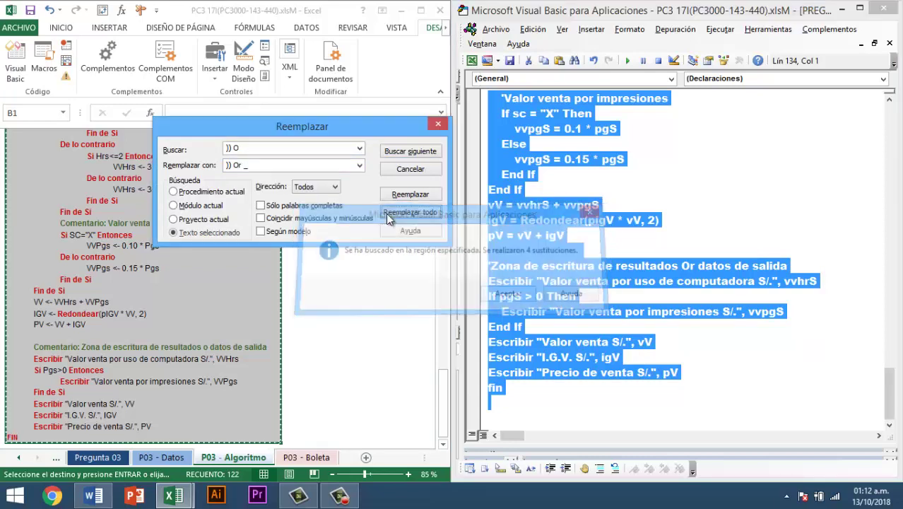
Remove every Hacer from the code and close the Reemplazar dialog.
type("Hacer")
key("Tab")
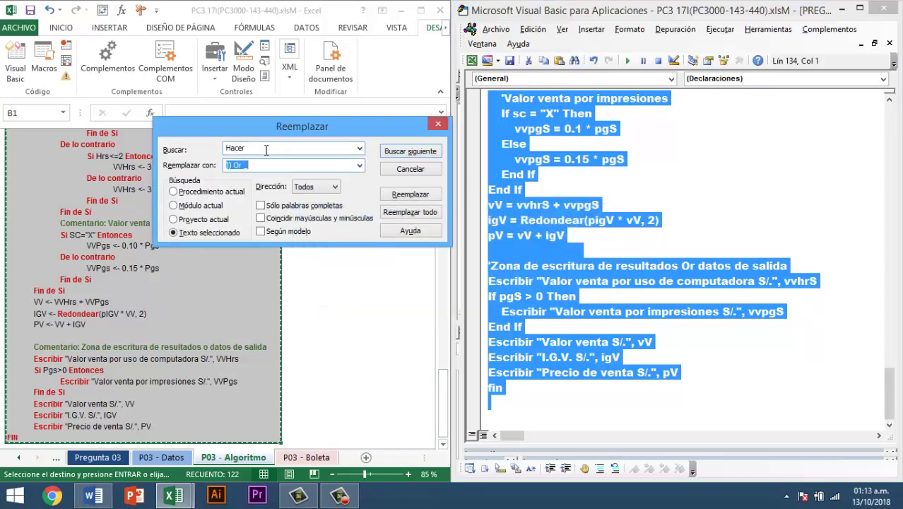
key("Delete")
left_click(421, 212)
left_click(502, 292)
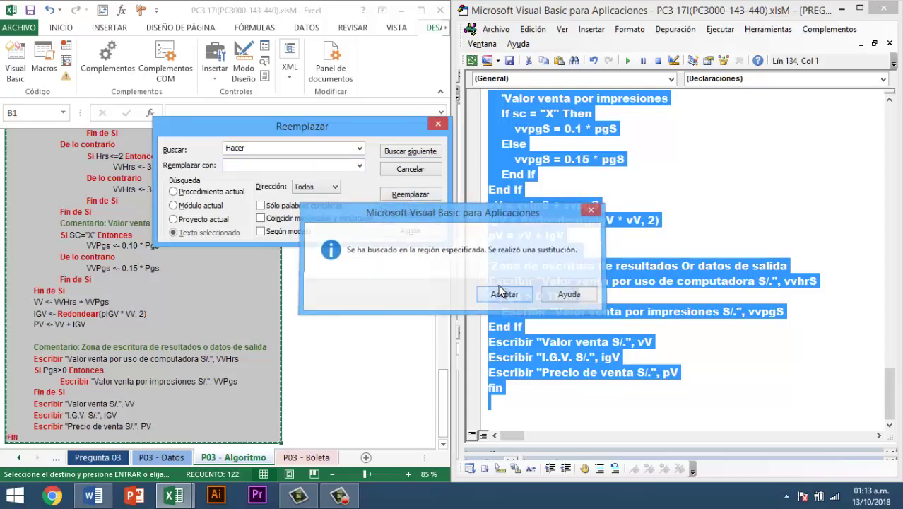
left_click(437, 123)
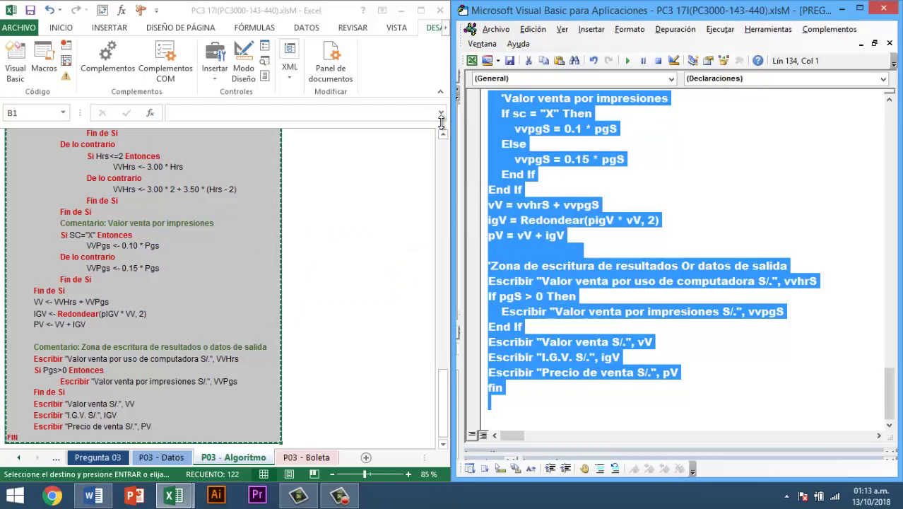
left_click(621, 220)
scroll(603, 207, "up", 1)
scroll(602, 207, "up", 10)
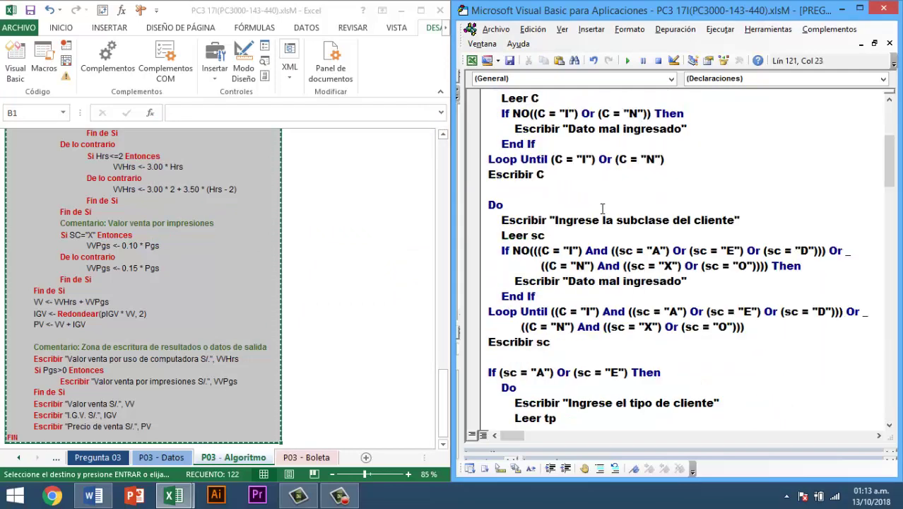
scroll(603, 207, "up", 5)
scroll(570, 227, "down", 4)
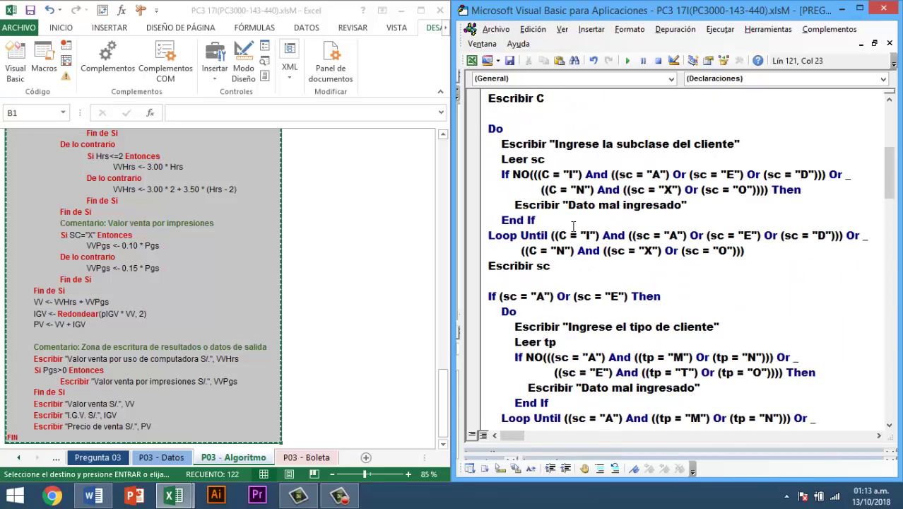
scroll(572, 226, "down", 5)
scroll(573, 224, "down", 4)
scroll(575, 221, "down", 7)
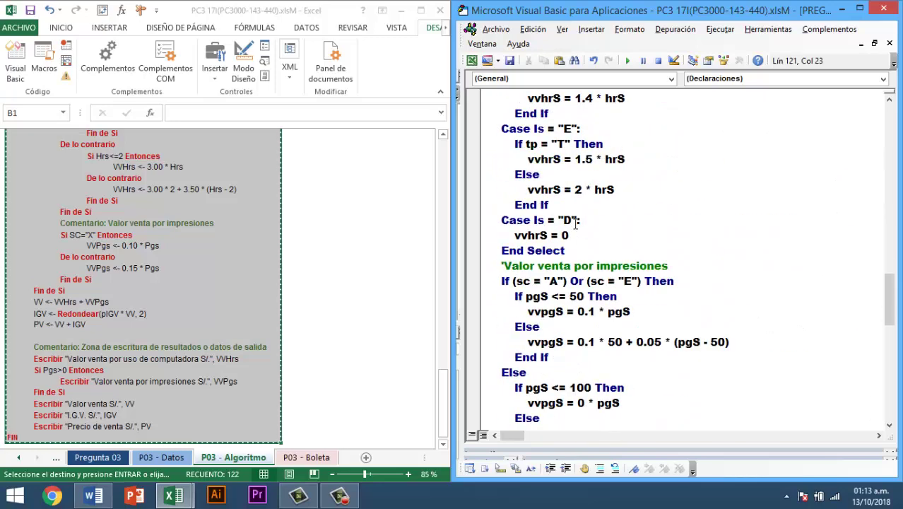
scroll(576, 221, "down", 5)
scroll(579, 221, "down", 4)
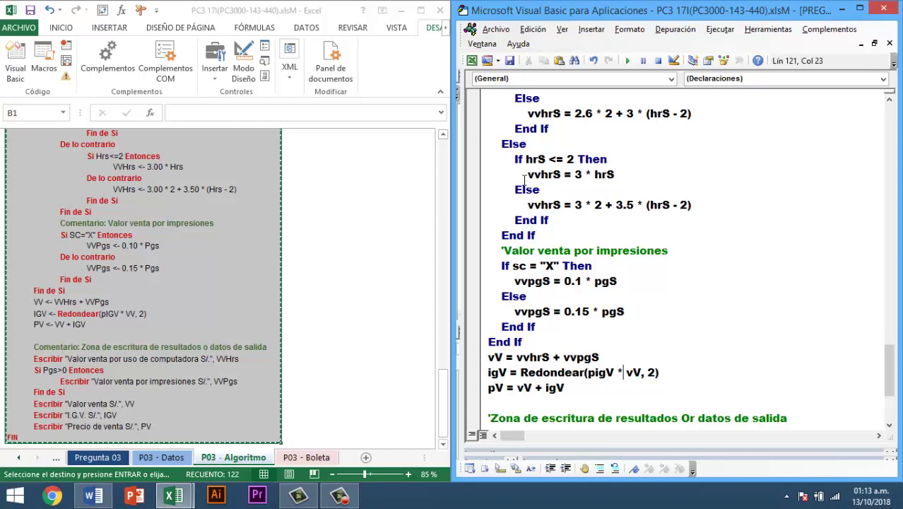
scroll(542, 209, "down", 3)
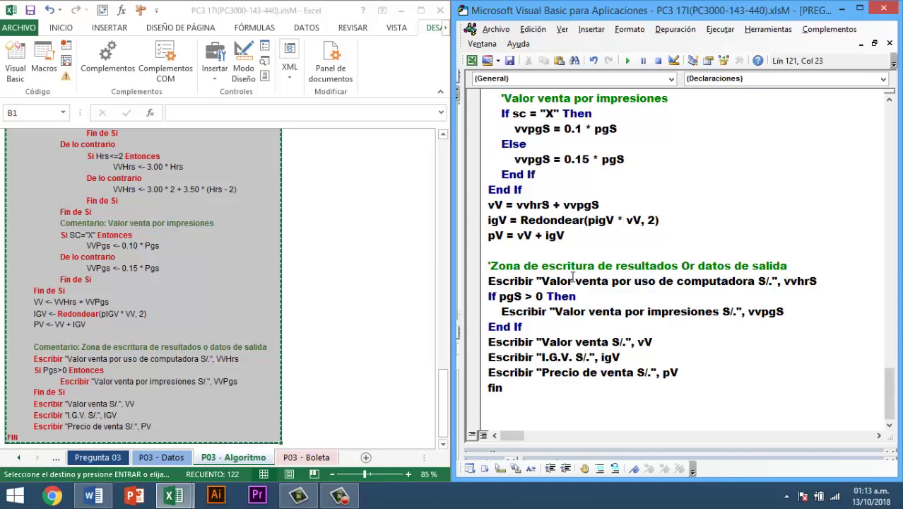
key("ctrl+Home")
key("Down")
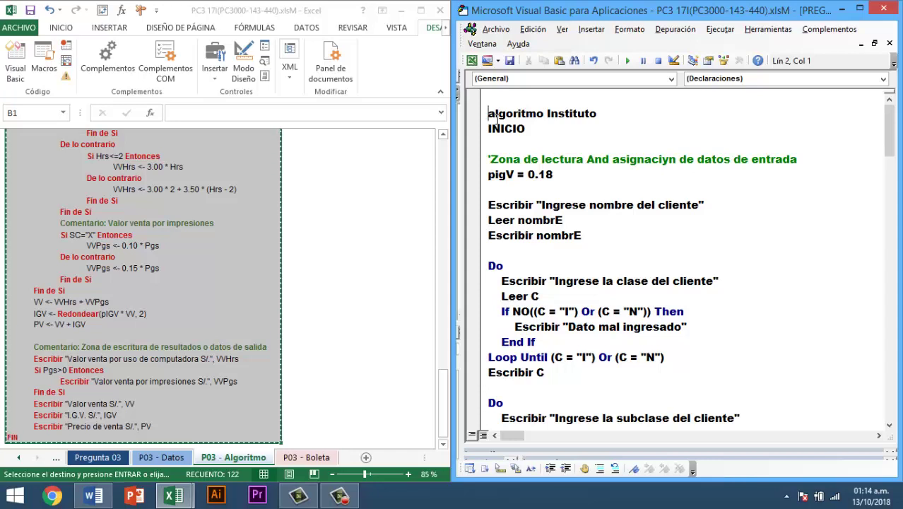
Turn the first line into the procedure header Sub algoritmo_Instituto4().
type("Sub")
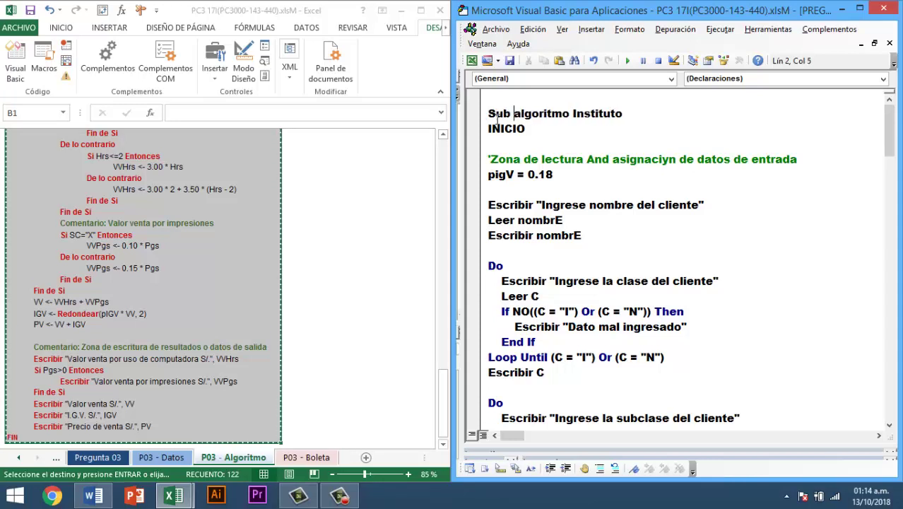
left_click(569, 118)
key("Delete")
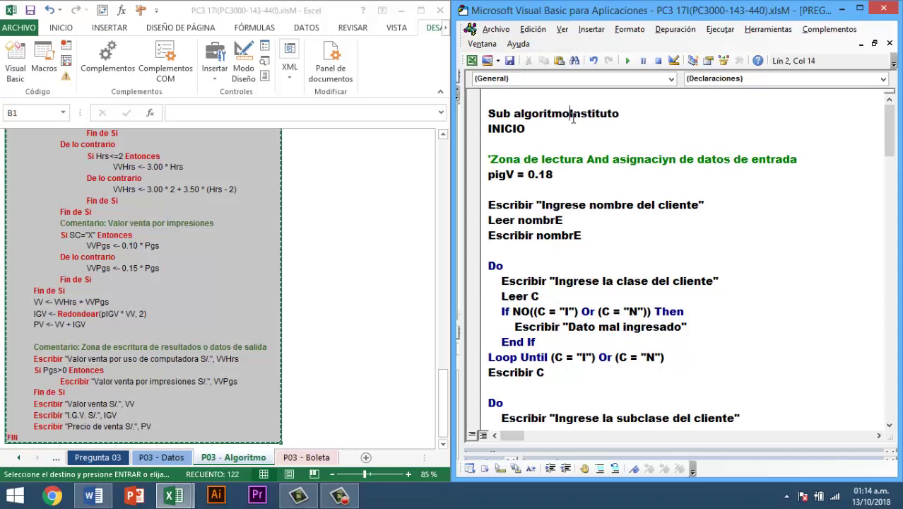
type("_")
key("End")
type("4")
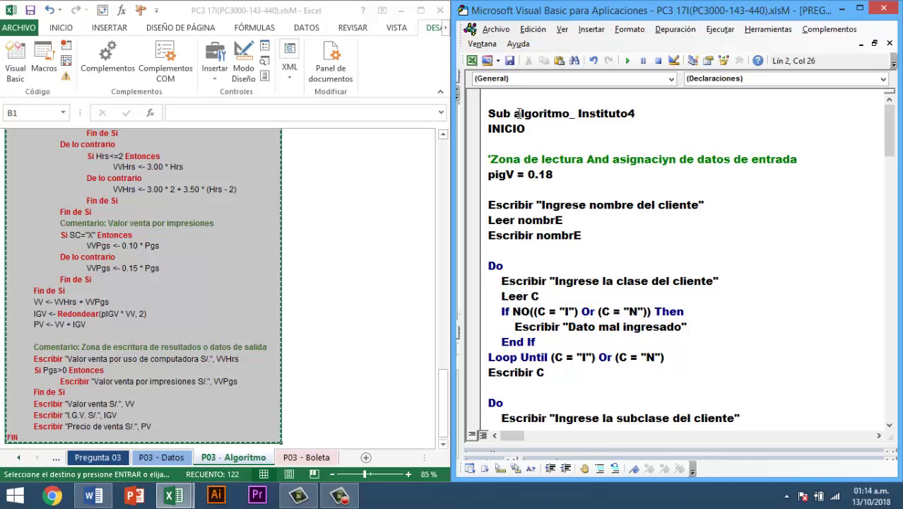
left_click(576, 113)
key("BackSpace")
left_click(634, 113)
key("Return")
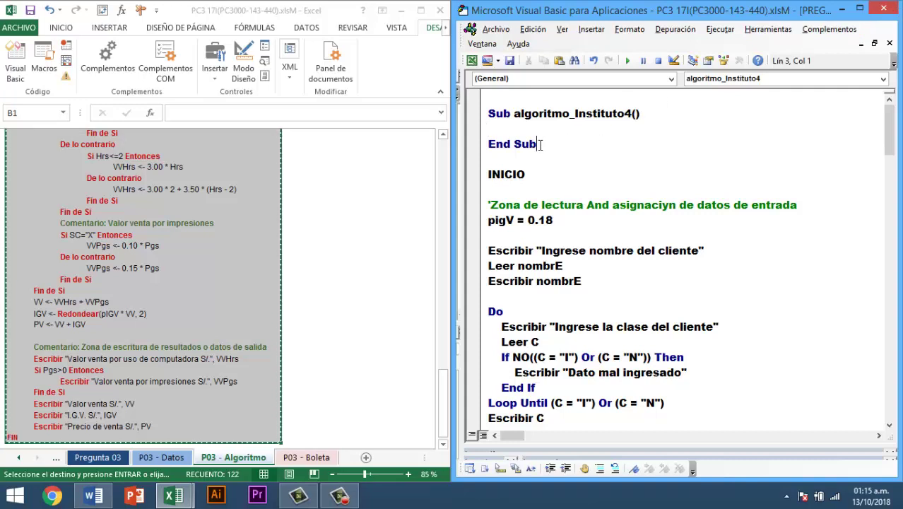
Move the auto-inserted End Sub to the bottom, replacing the final 'fin'.
left_click_drag(538, 143, 482, 145)
key("ctrl+x")
key("Left")
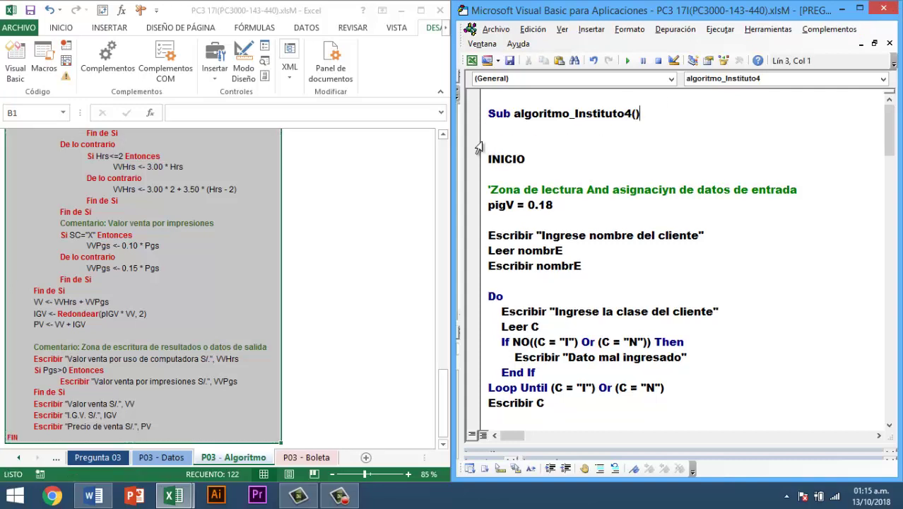
key("Delete")
key("Delete")
scroll(564, 152, "down", 7)
scroll(565, 150, "down", 15)
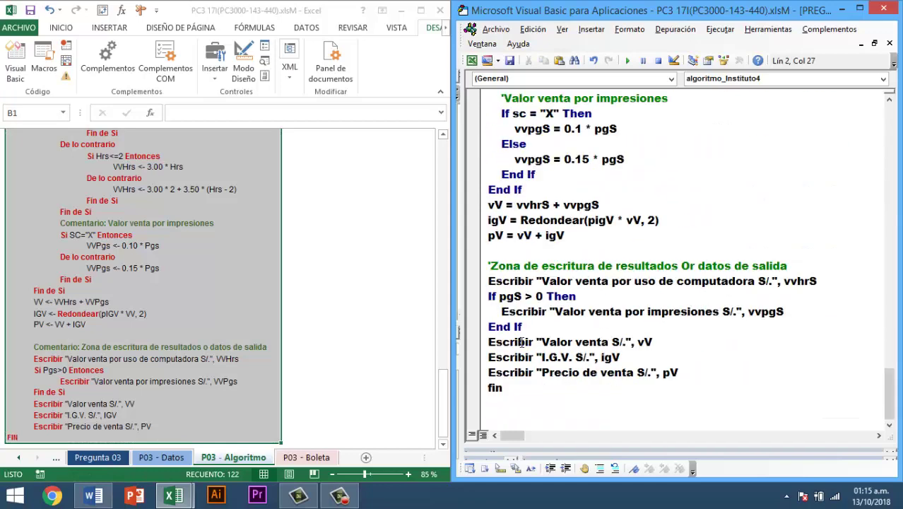
left_click(517, 387)
key("BackSpace")
key("BackSpace")
key("BackSpace")
key("Return")
key("ctrl+v")
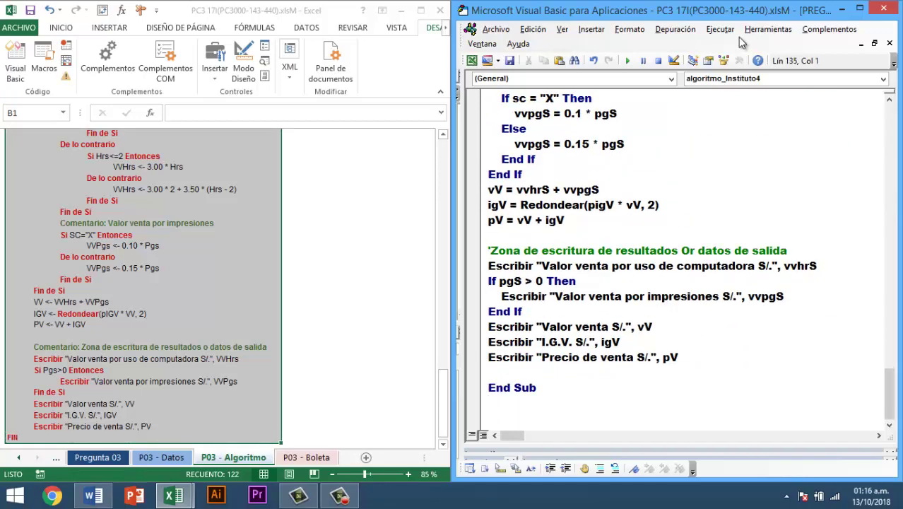
scroll(638, 248, "up", 20)
scroll(637, 248, "up", 18)
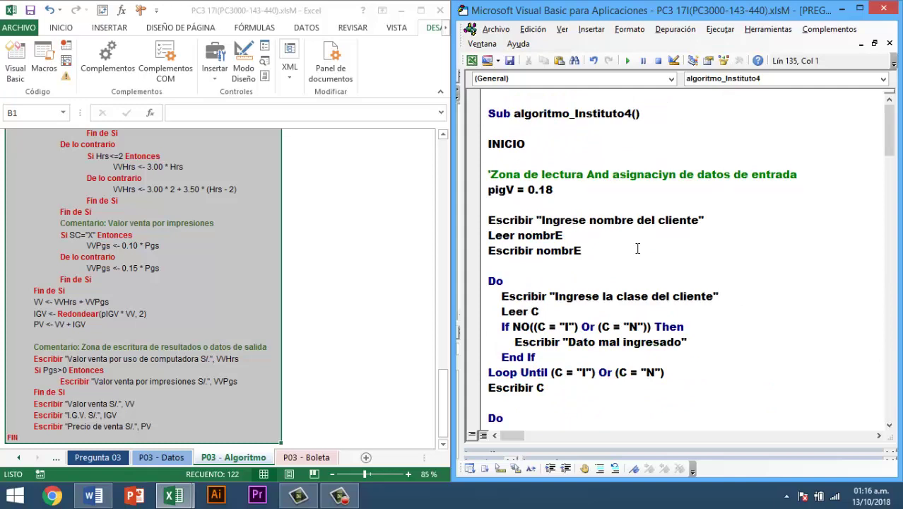
Add Sheets("P03 - Boleta").Select as the first line of the macro.
left_click(502, 128)
type("Sh")
type("eets(\"")
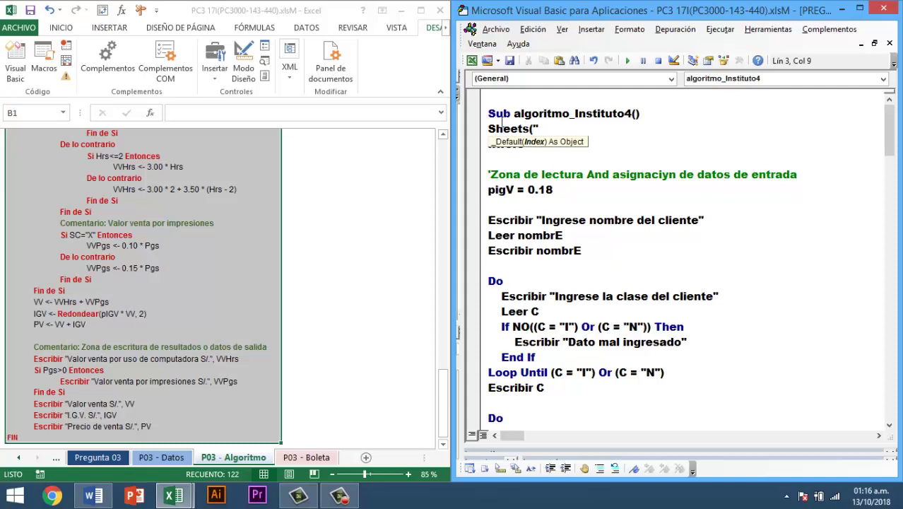
left_click(306, 457)
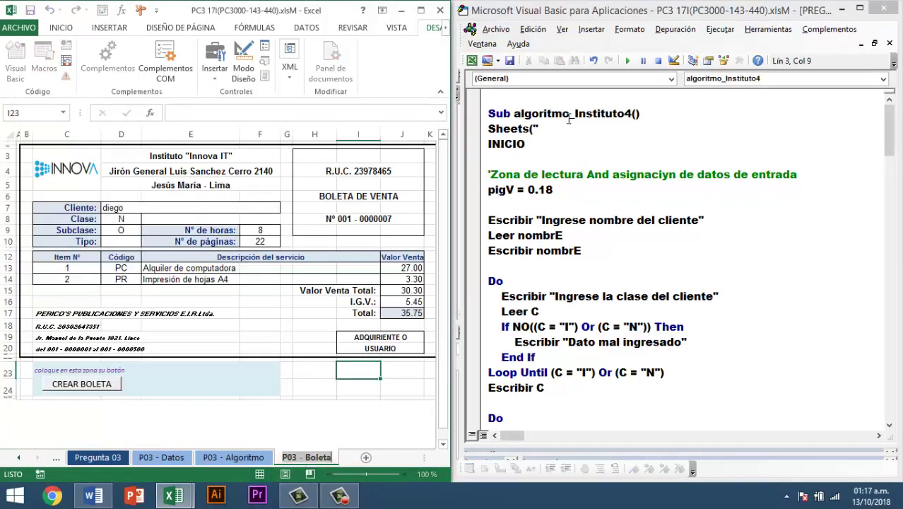
left_click(563, 127)
type("P03 - Boleta\").")
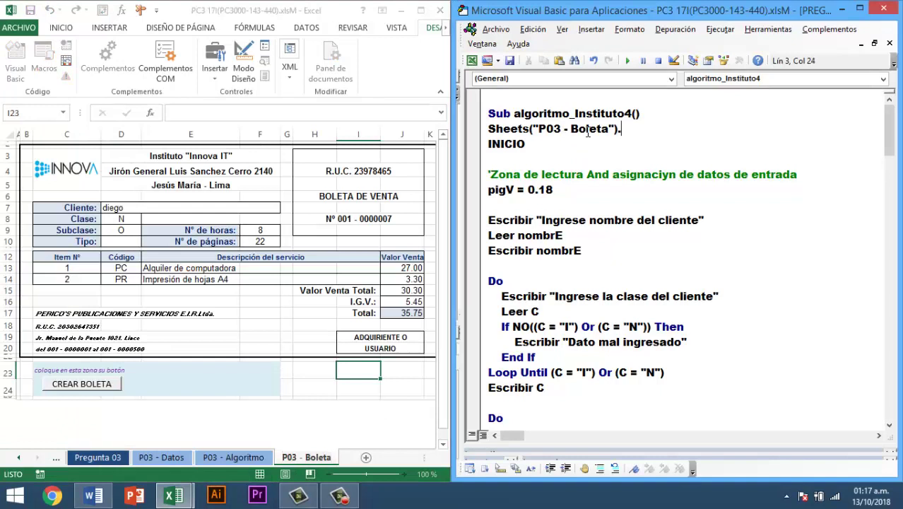
type("sele")
type("ct")
Add comment 'Ingresar nombre de cliente and replace Escribir/Leer with nombreE = InputBox(...).
left_click(506, 205)
key("Return")
type("'Ing")
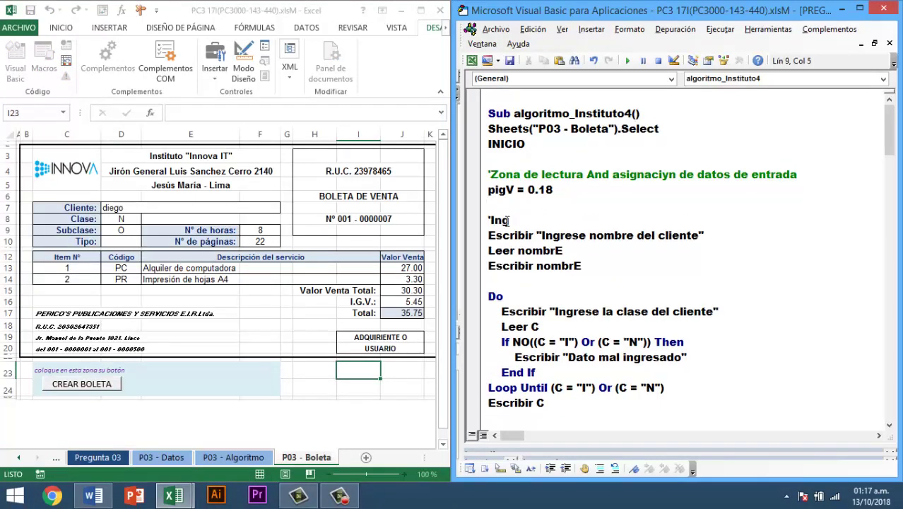
type("resar nombre d")
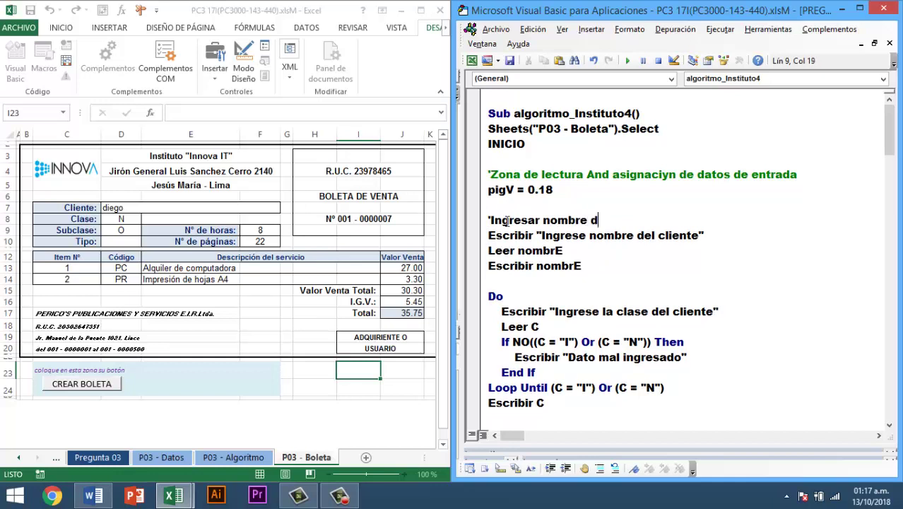
type("e cliente")
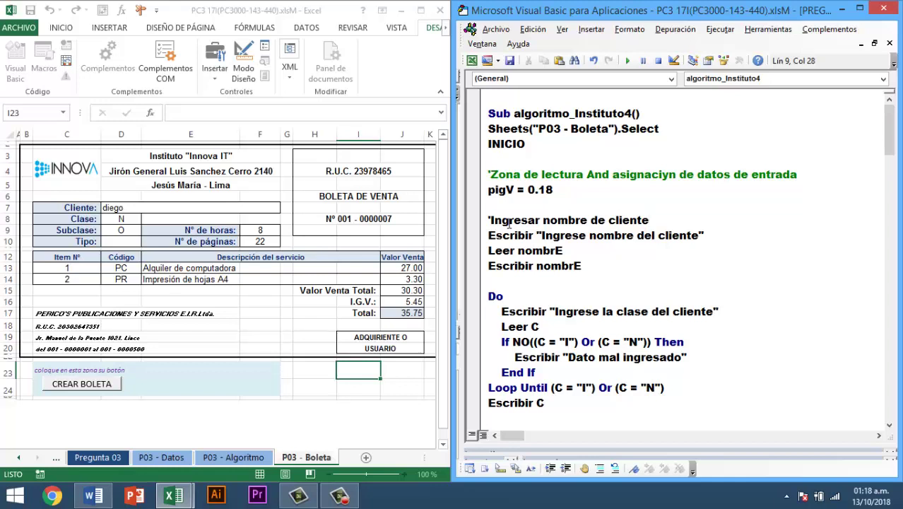
left_click(489, 235)
type("nombre")
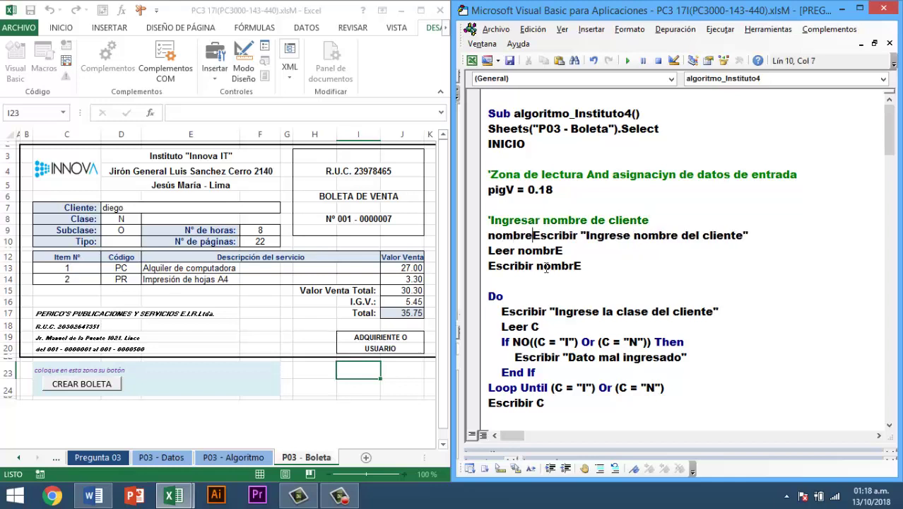
type("E =")
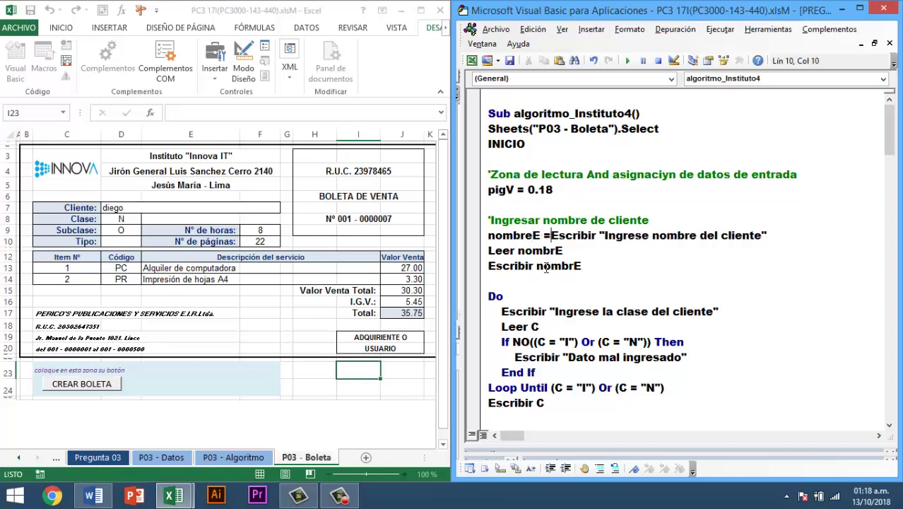
type(" inpu")
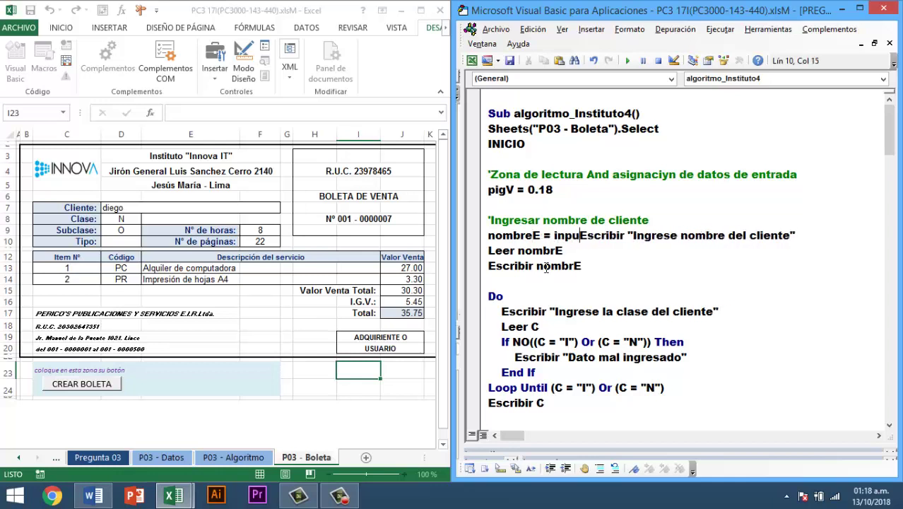
type("tbox")
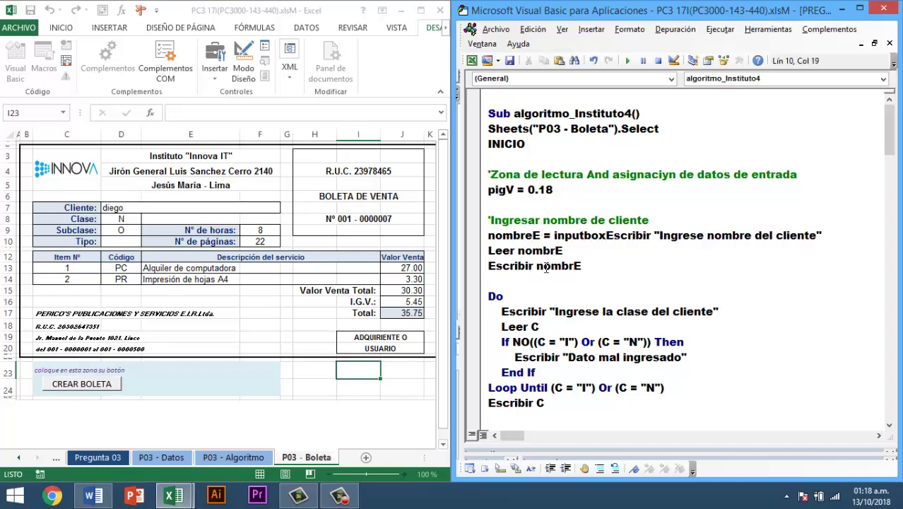
type("(")
key("End")
type(")")
key("Return")
key("Up")
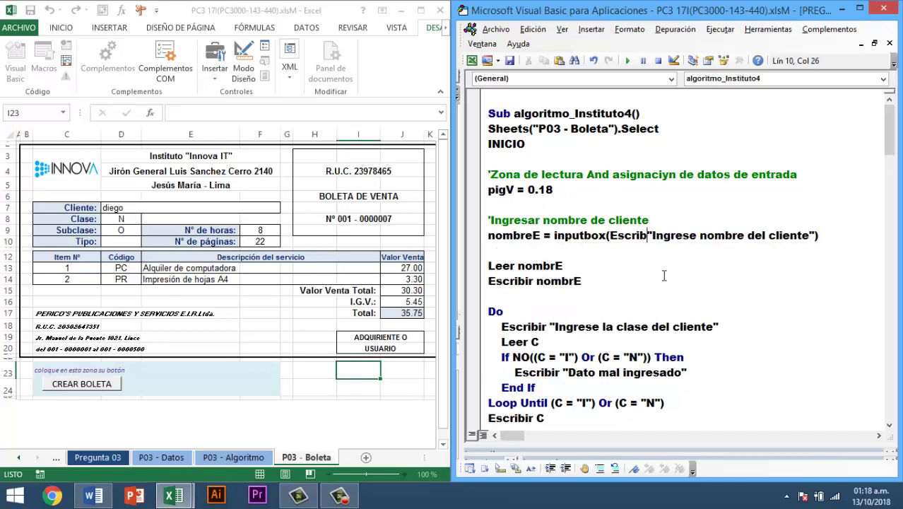
key("Delete")
key("Delete")
key("Delete")
key("BackSpace")
key("BackSpace")
key("BackSpace")
left_click_drag(487, 280, 486, 265)
key("Delete")
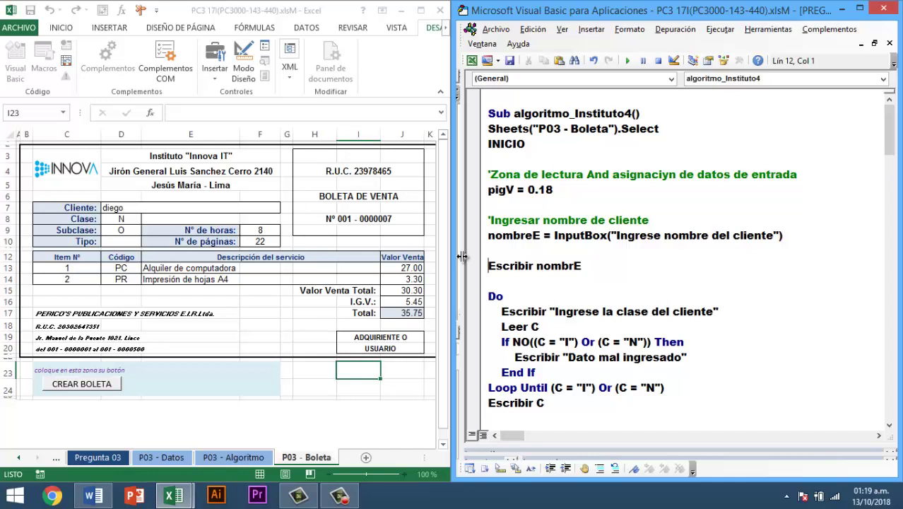
Replace the leftover Escribir line with Range("D7").Value = nombreE.
key("BackSpace")
type("Range(\"")
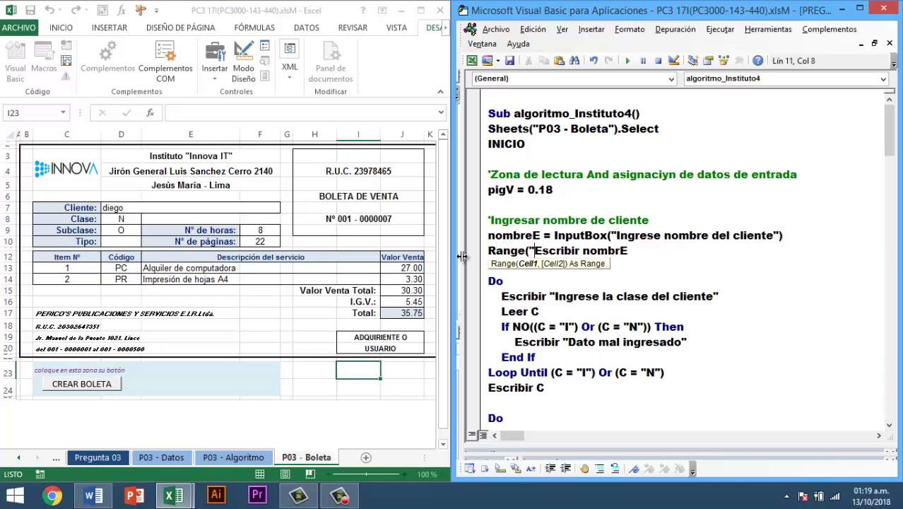
type("D7\"")
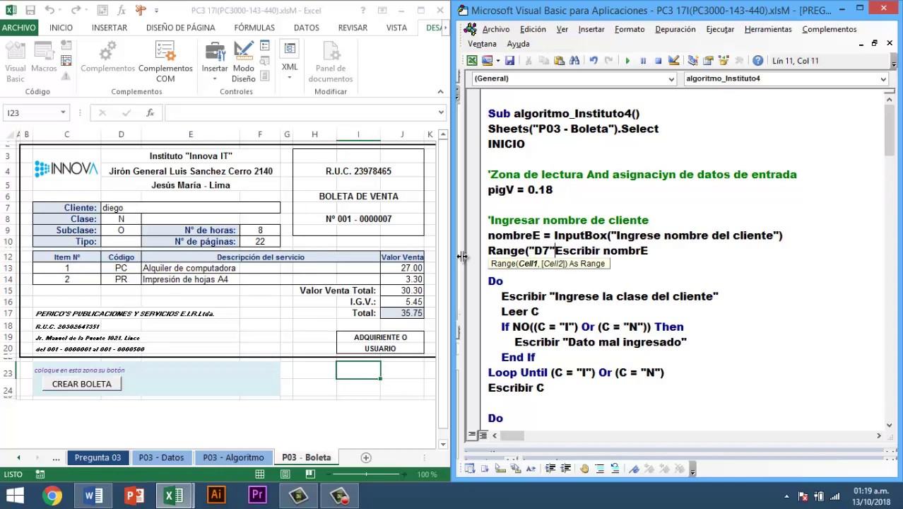
type(").va")
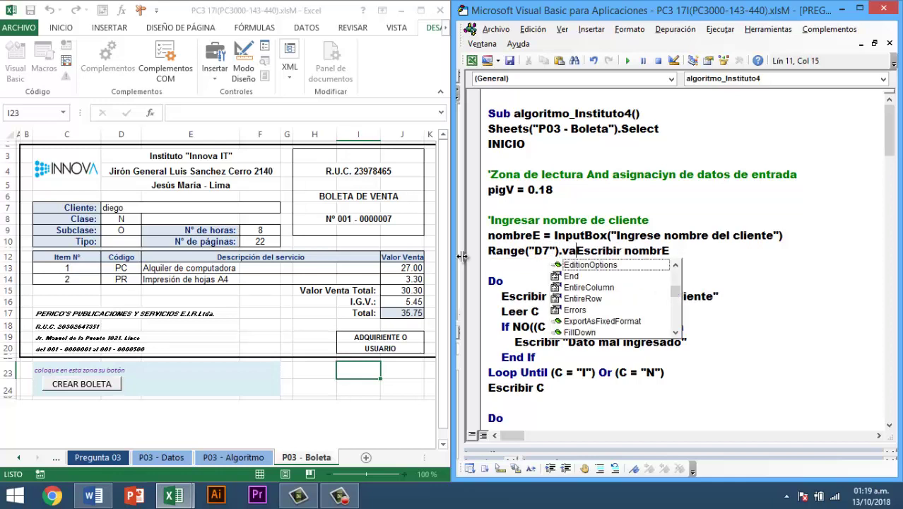
type("lue =")
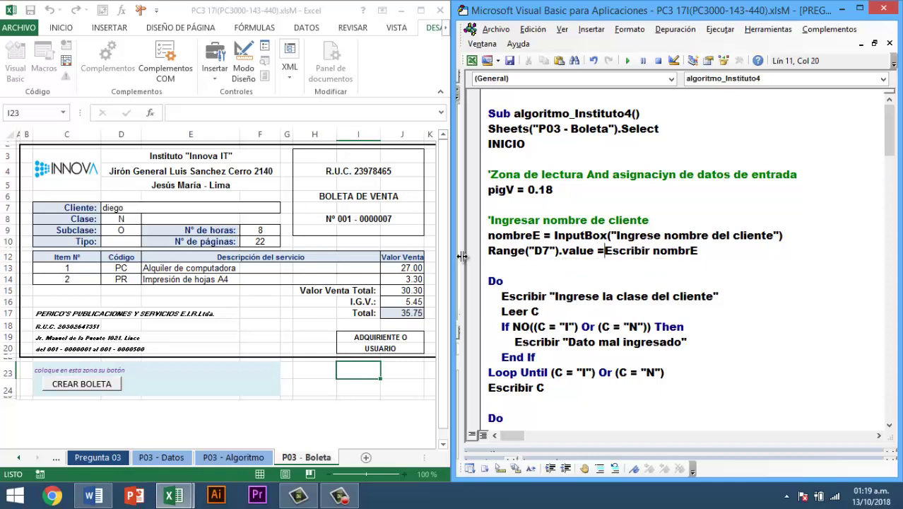
key("Delete")
key("Delete")
key("Delete")
key("Delete")
key("Delete")
key("Delete")
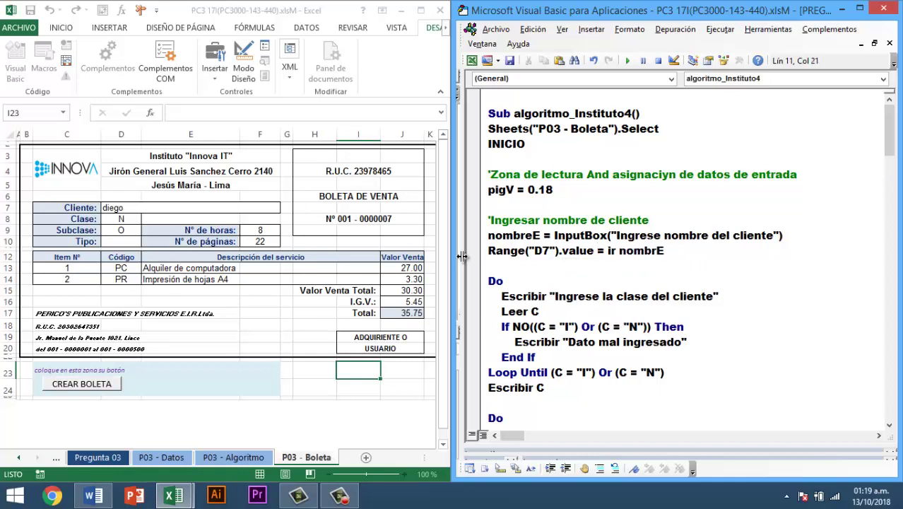
key("Delete")
key("Delete")
key("Delete")
key("Down")
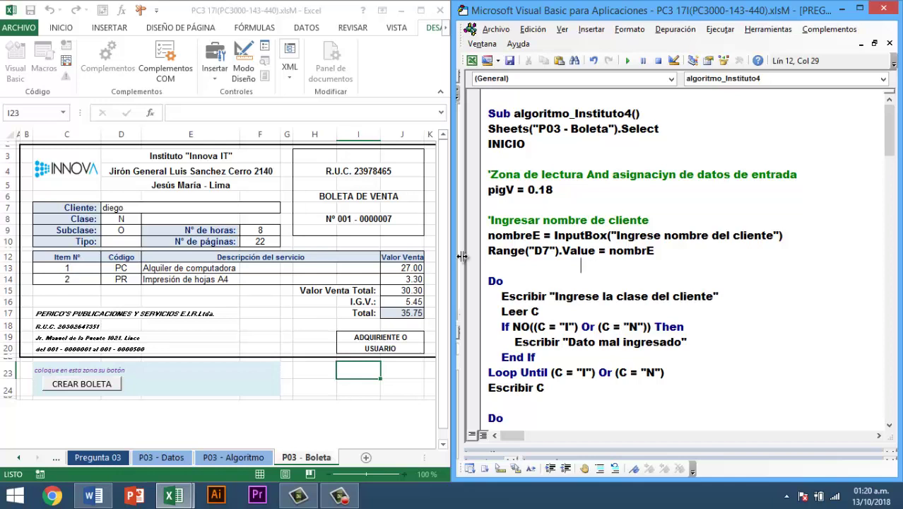
Insert an If nombreE = "" Then / GoTo saltar / End If block after the InputBox line.
left_click(487, 250)
key("Return")
key("Up")
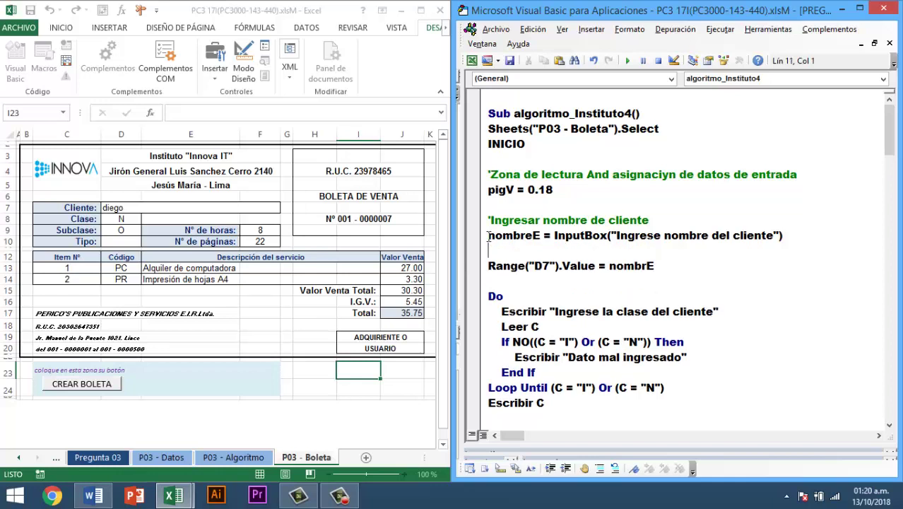
type("If nomb")
type("reE = ")
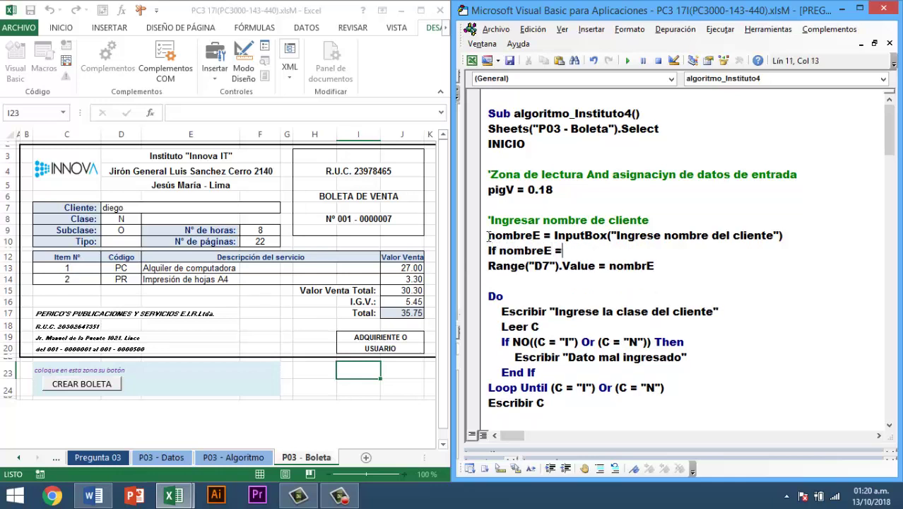
type("\"\" Then")
key("Return")
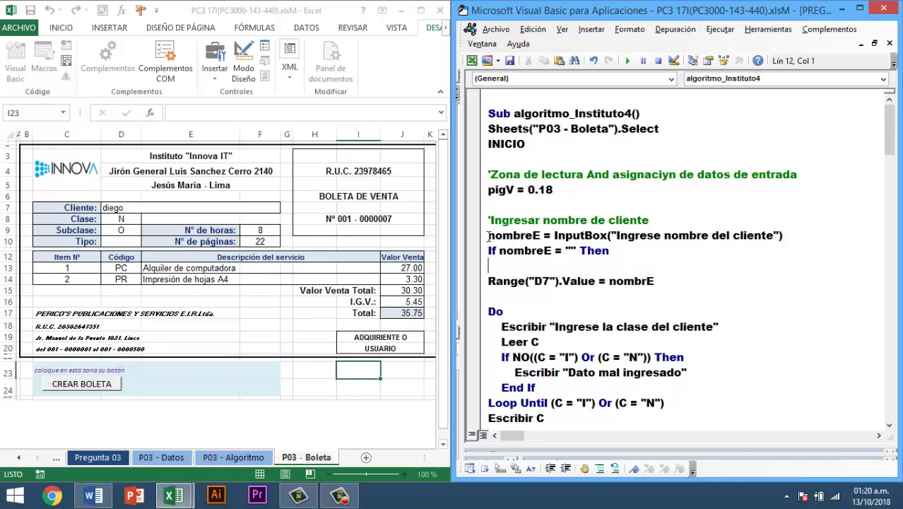
key("Tab")
type("Goto ")
type("salta")
key("Return")
key("BackSpace")
type("End")
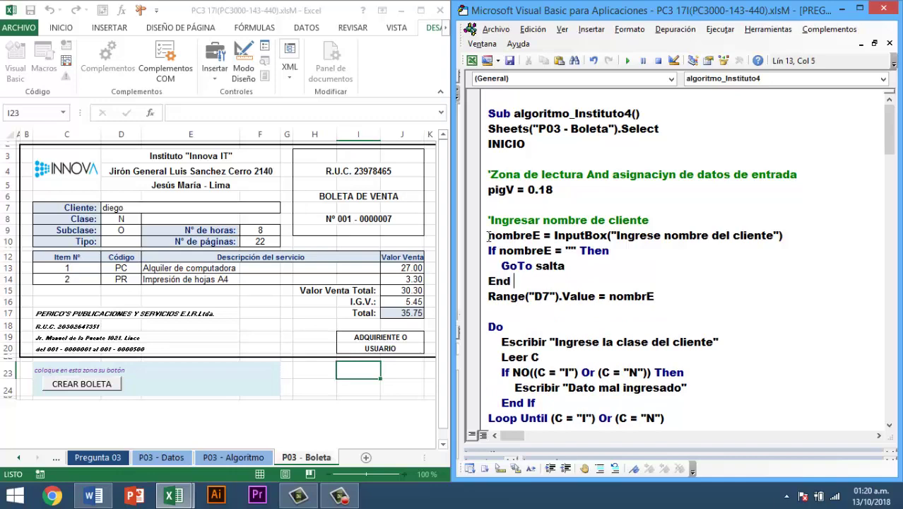
type(" if")
Add the saltar label on a new line just above End Sub.
scroll(583, 285, "down", 15)
scroll(582, 284, "down", 6)
left_click(528, 373)
key("Return")
type("s")
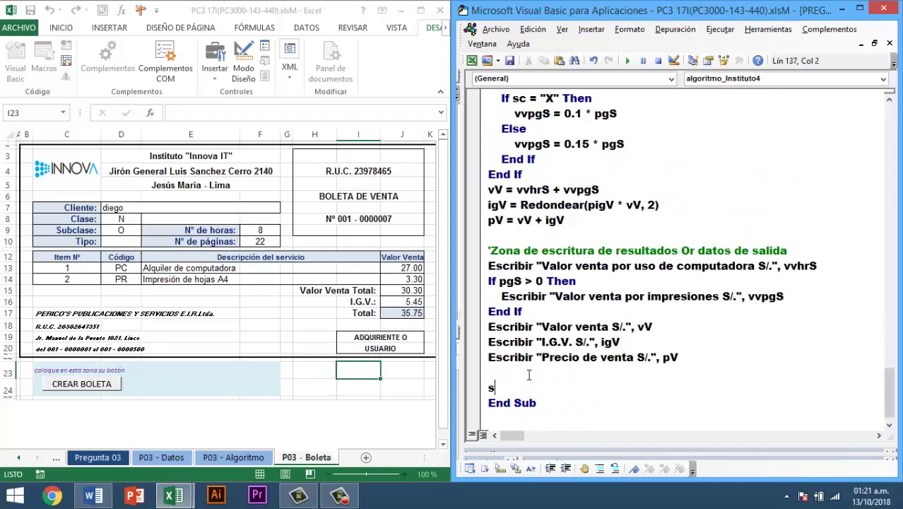
type("altar")
scroll(565, 339, "up", 10)
scroll(621, 296, "up", 11)
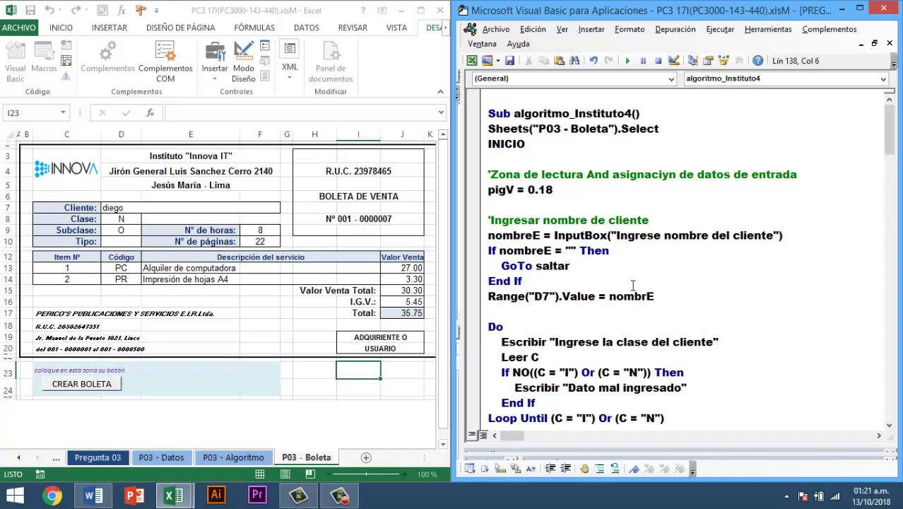
left_click(527, 310)
Add the comment 'Ingresar clase de cliente above the class section.
scroll(528, 311, "down", 2)
key("Return")
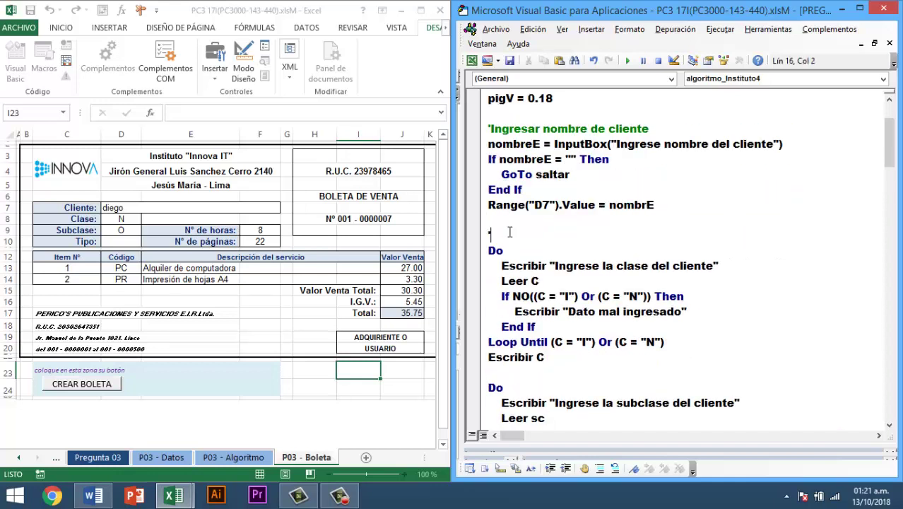
type("'Ingresar cl")
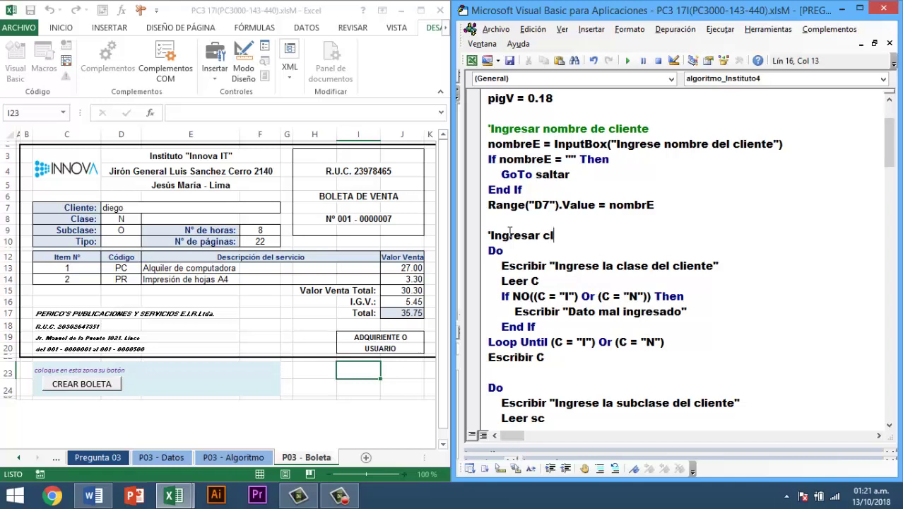
type("ase de cliente")
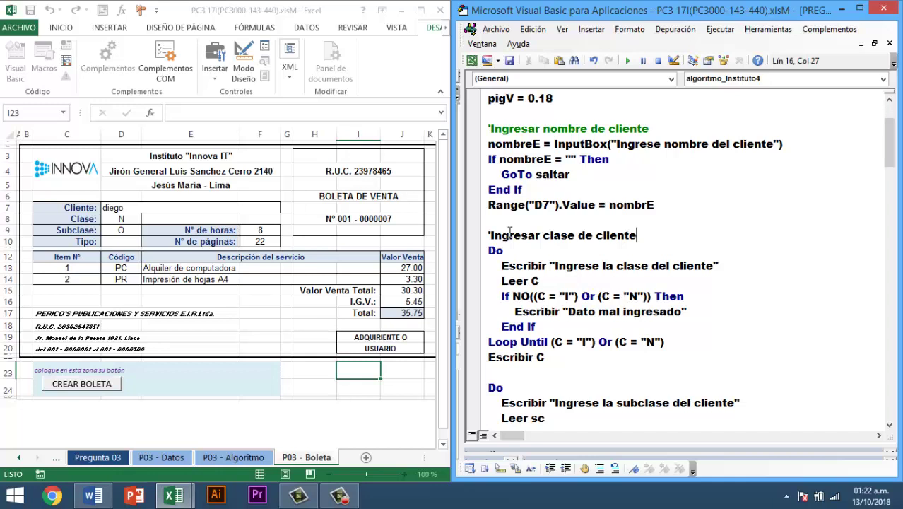
left_click(509, 233)
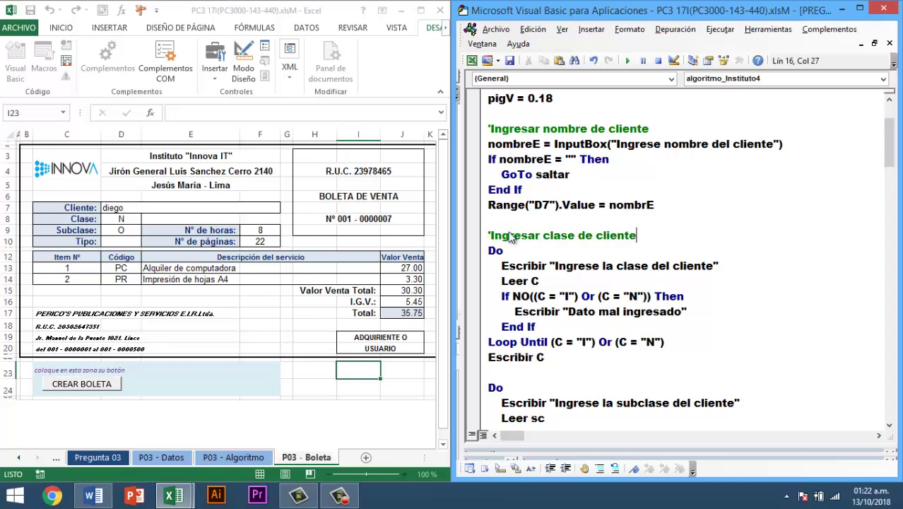
Replace the class prompt's Escribir and Leer C with a C = InputBox(...) call.
left_click(540, 280)
scroll(551, 212, "down", 1)
scroll(558, 173, "up", 2)
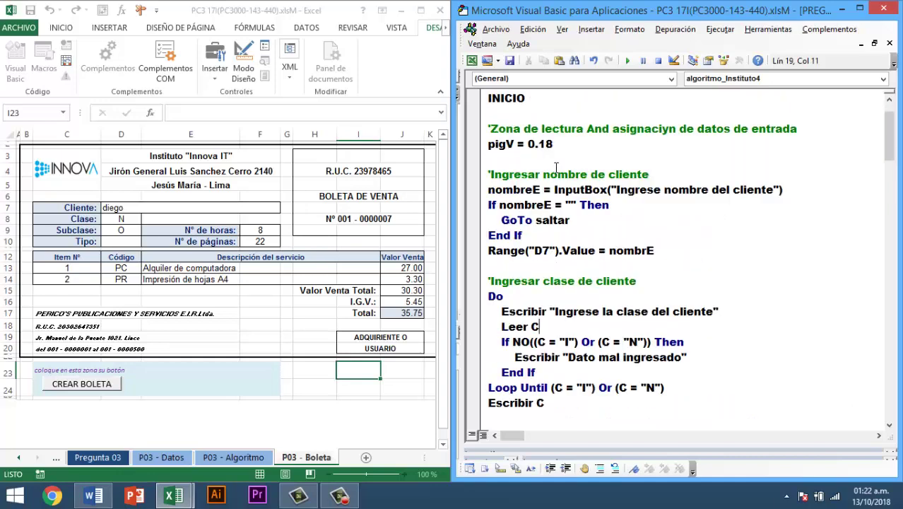
left_click_drag(615, 189, 550, 189)
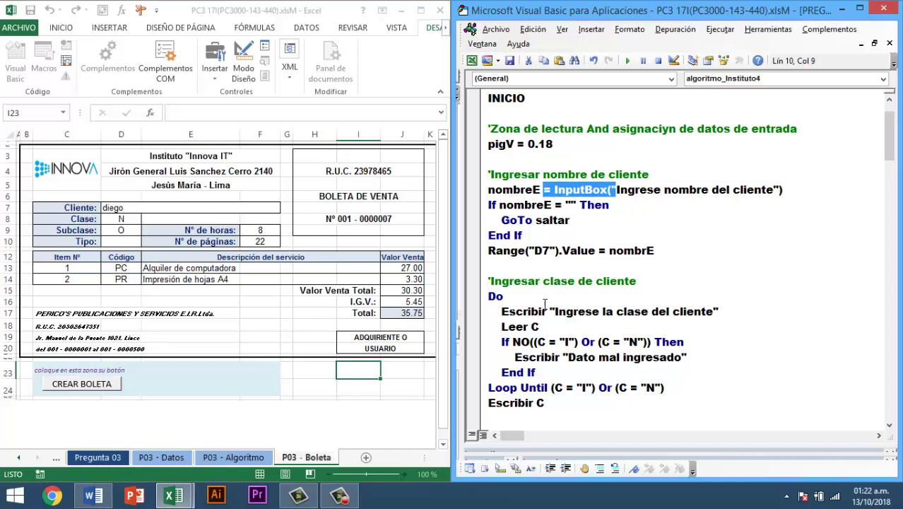
left_click_drag(548, 311, 501, 310)
type("= InputBox(\"")
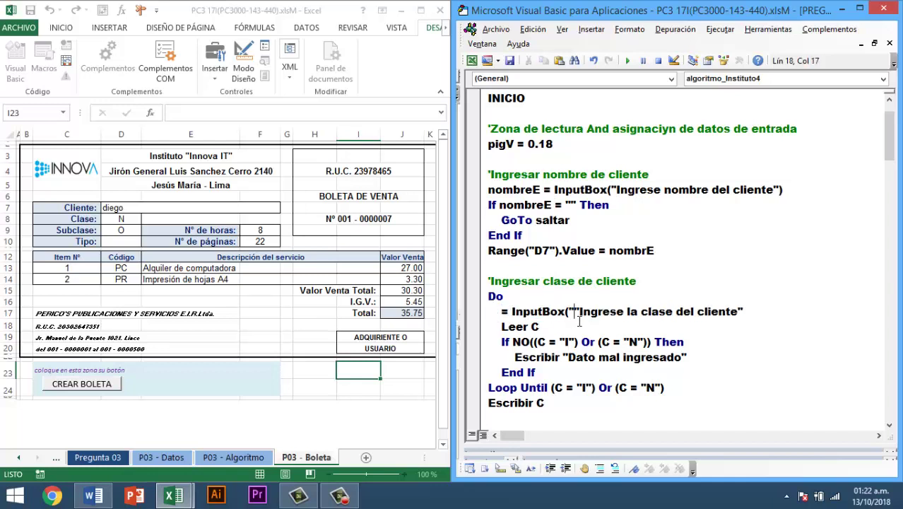
left_click(503, 311)
type("C")
left_click(586, 311)
key("BackSpace")
key("End")
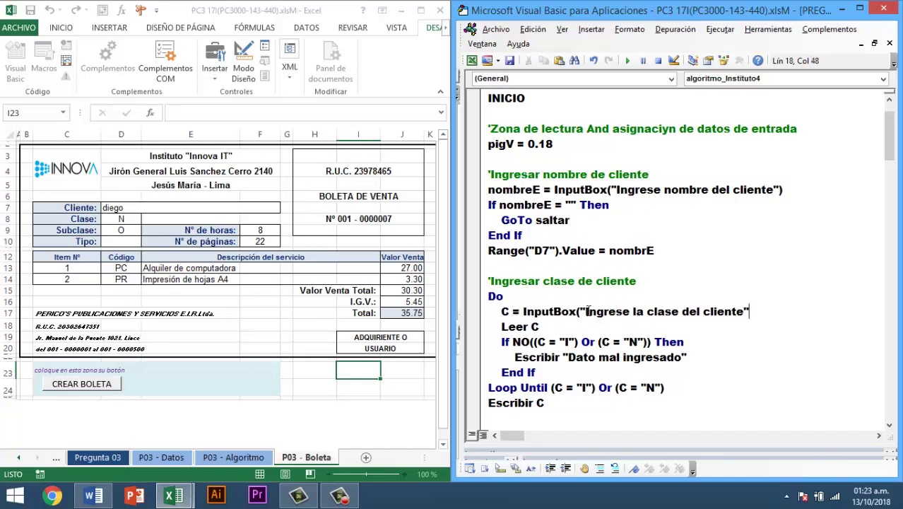
type(")")
key("Down")
key("BackSpace")
key("BackSpace")
key("BackSpace")
Fix the loop's validation condition and show MsgBox ("Dato mal ingresado") on bad input.
key("BackSpace")
key("BackSpace")
key("BackSpace")
left_click(537, 326)
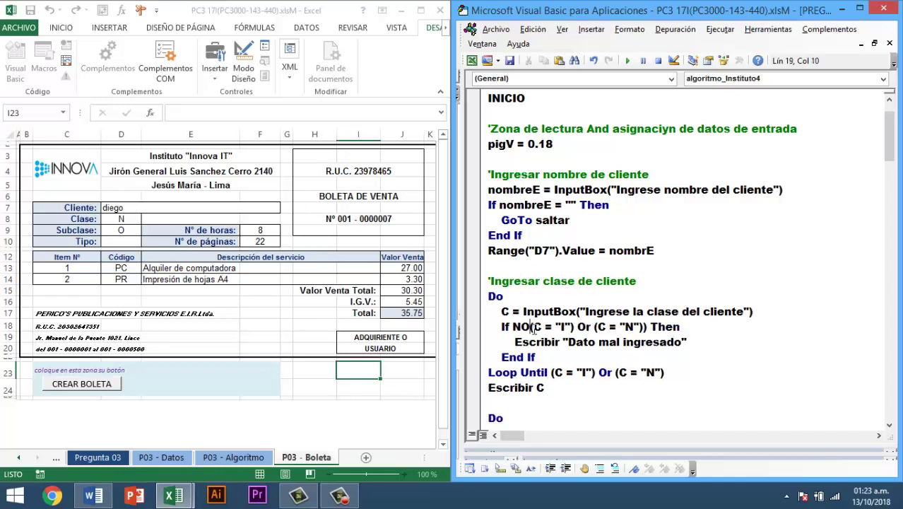
key("BackSpace")
key("BackSpace")
key("BackSpace")
key("End")
key("Left")
key("Left")
key("Left")
key("BackSpace")
key("End")
type("e")
key("Down")
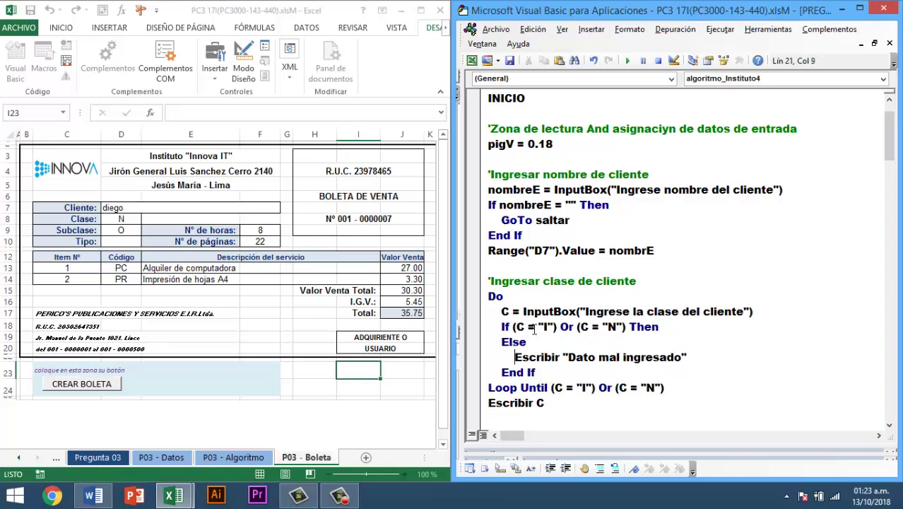
key("Delete")
key("Delete")
key("Delete")
key("Delete")
key("Delete")
key("Delete")
key("Delete")
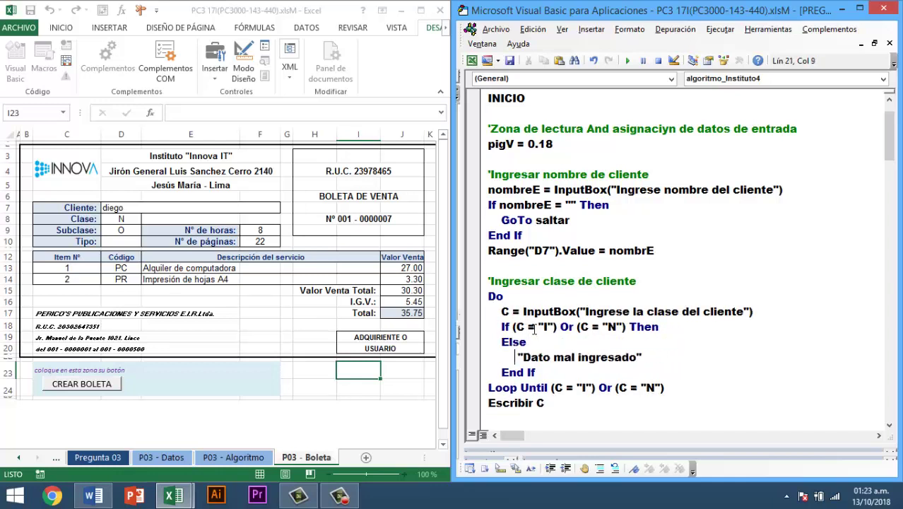
type("Msgbo")
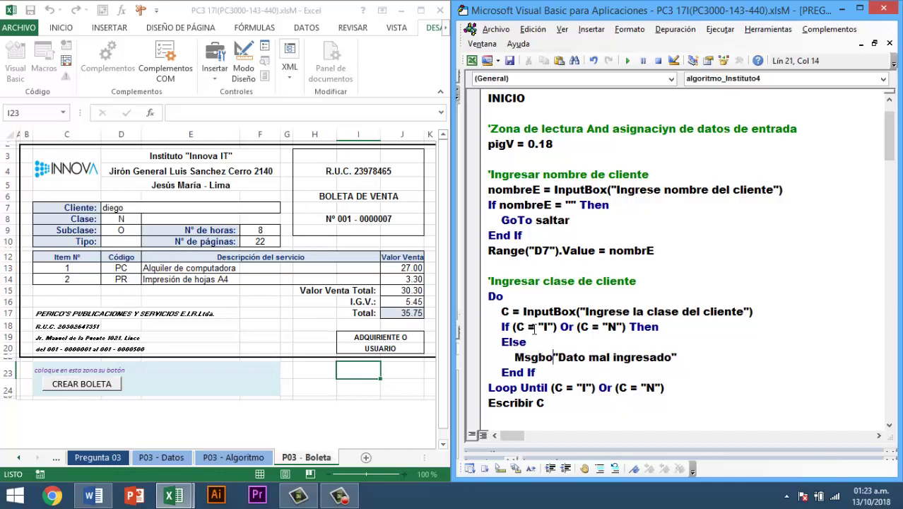
type("x(")
key("End")
type(")")
Replace the Escribir after the loop with Range("D8").Value = C.
left_click_drag(609, 250, 487, 250)
key("ctrl+c")
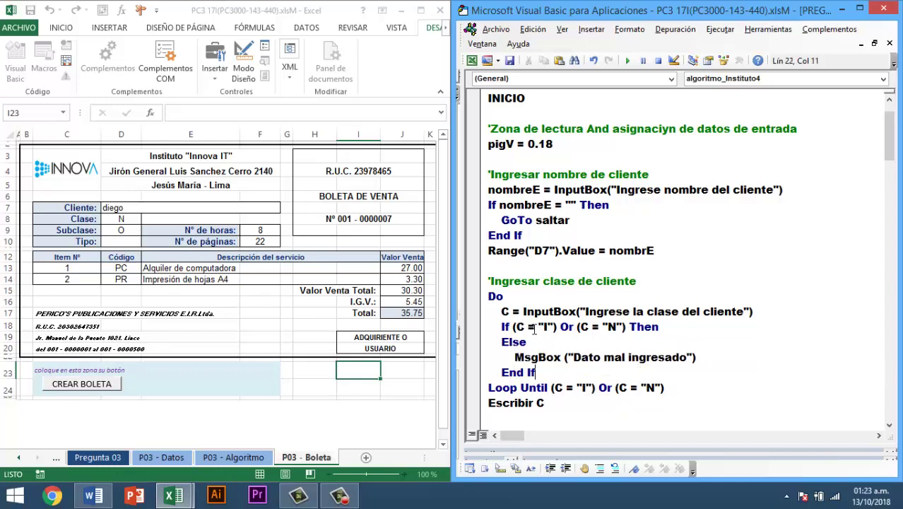
left_click_drag(540, 403, 477, 404)
key("ctrl+v")
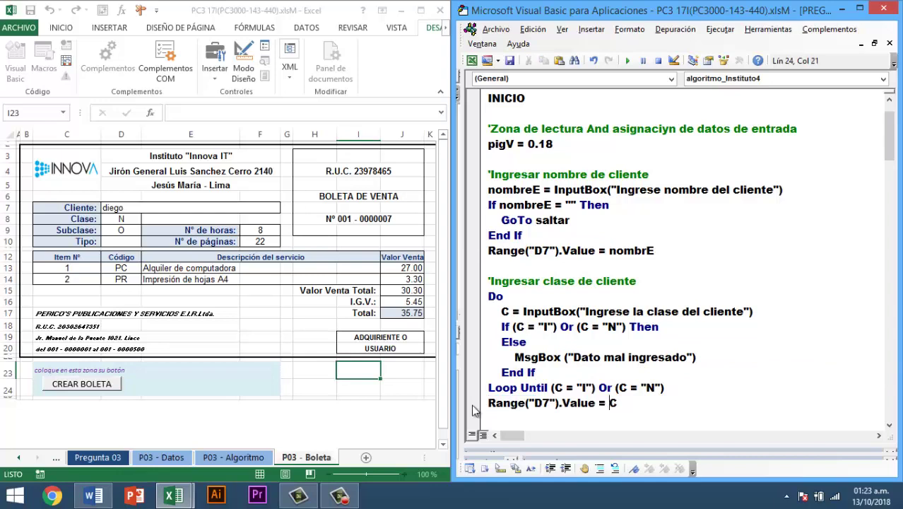
left_click(549, 401)
key("BackSpace")
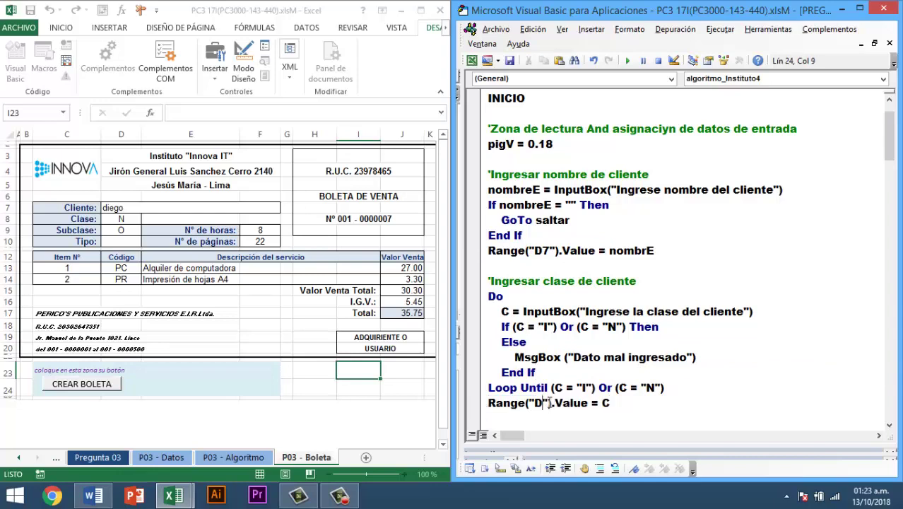
type("8")
key("Down")
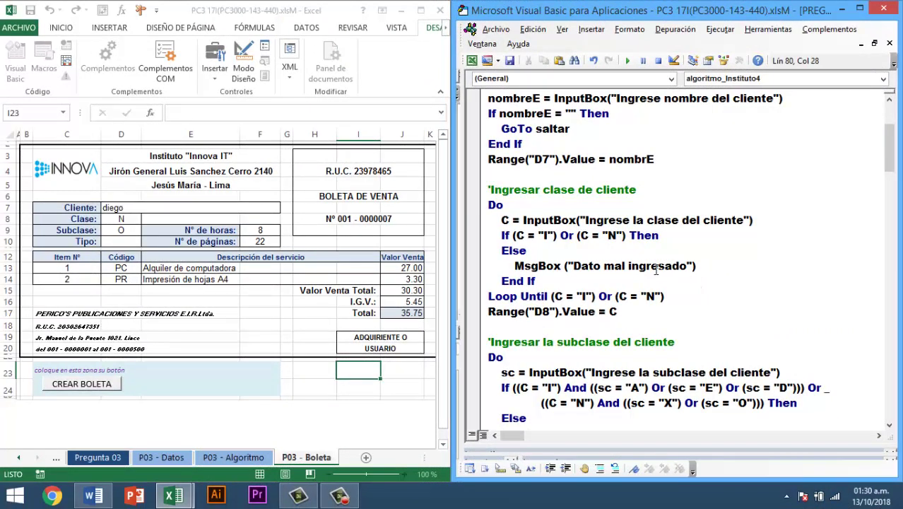
Scroll to the results section and put the cursor on the first Escribir output line.
scroll(767, 299, "down", 1)
scroll(766, 301, "down", 1)
scroll(763, 301, "down", 1)
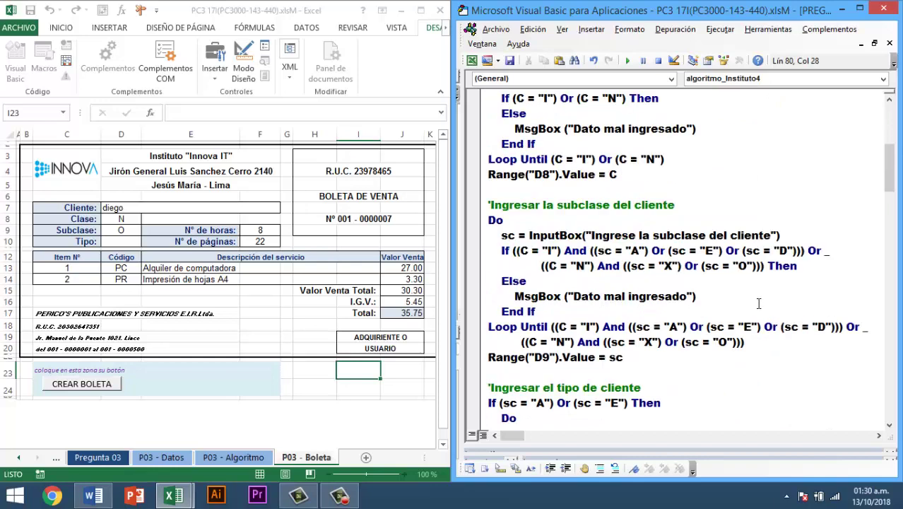
scroll(758, 301, "down", 1)
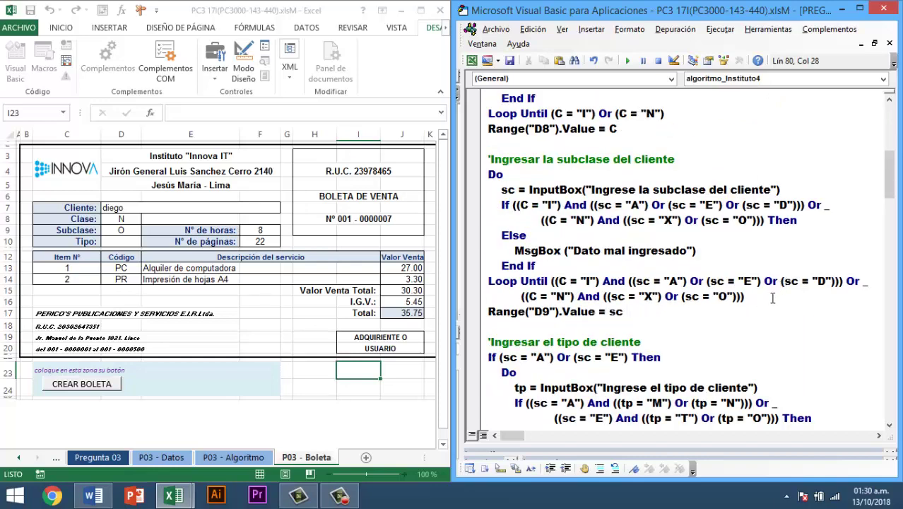
scroll(767, 336, "down", 2)
scroll(768, 336, "down", 1)
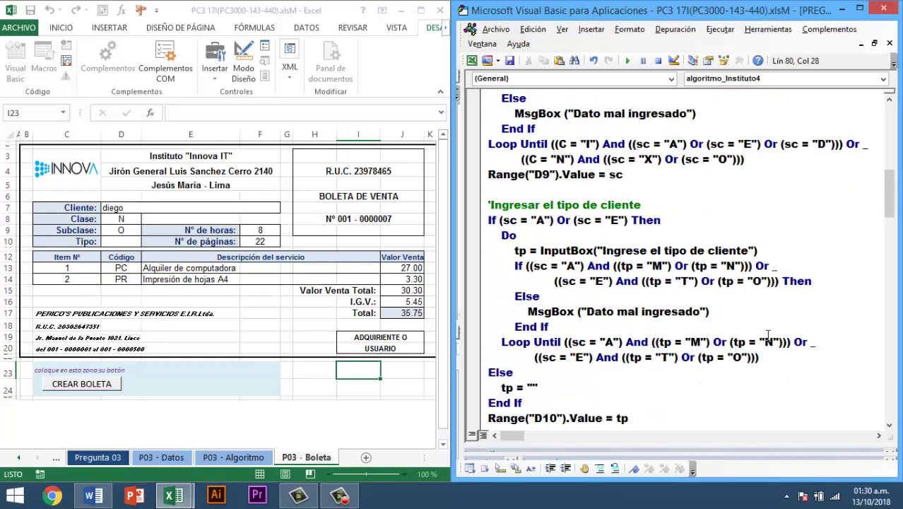
scroll(768, 336, "down", 1)
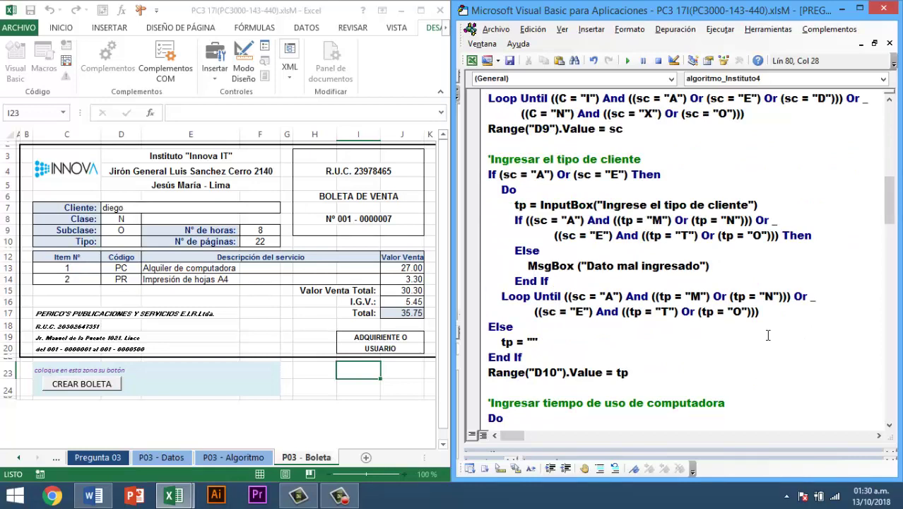
scroll(768, 336, "down", 2)
scroll(767, 335, "down", 2)
scroll(767, 336, "down", 2)
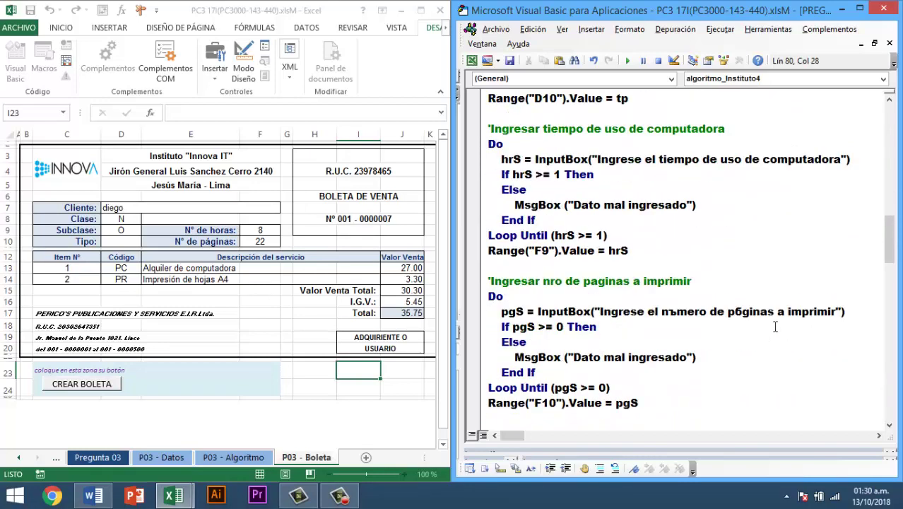
scroll(773, 331, "down", 1)
scroll(770, 333, "down", 2)
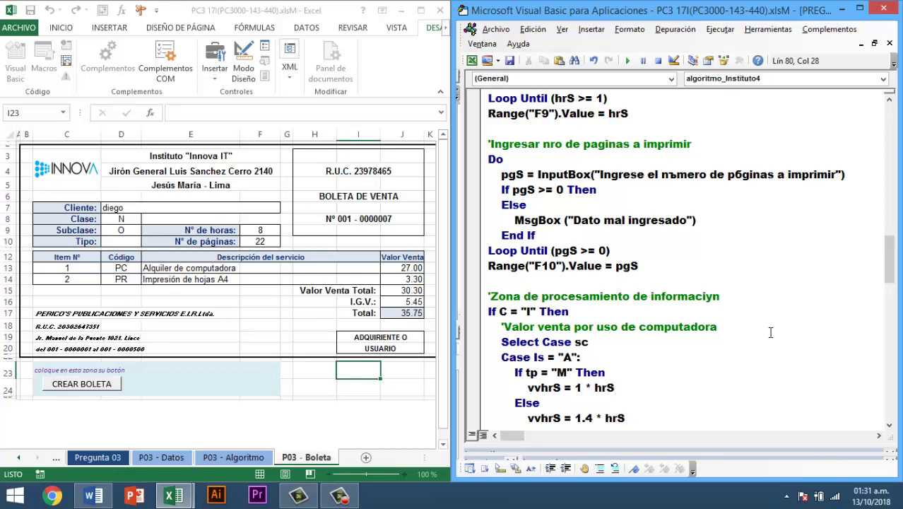
scroll(773, 335, "down", 4)
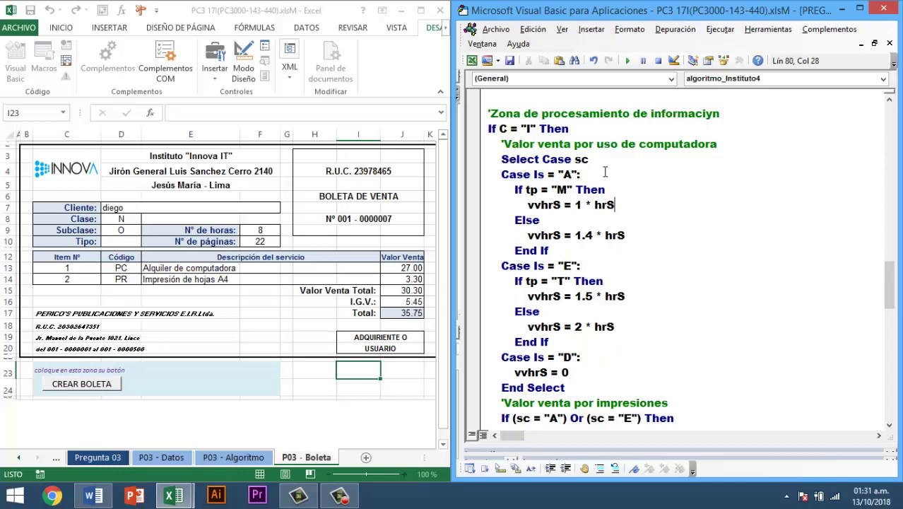
scroll(575, 211, "down", 2)
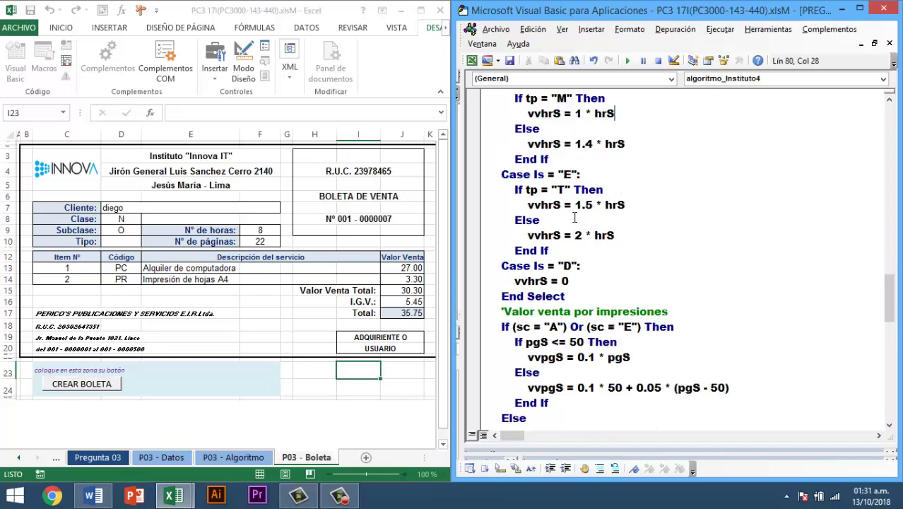
scroll(567, 330, "down", 2)
scroll(568, 329, "down", 4)
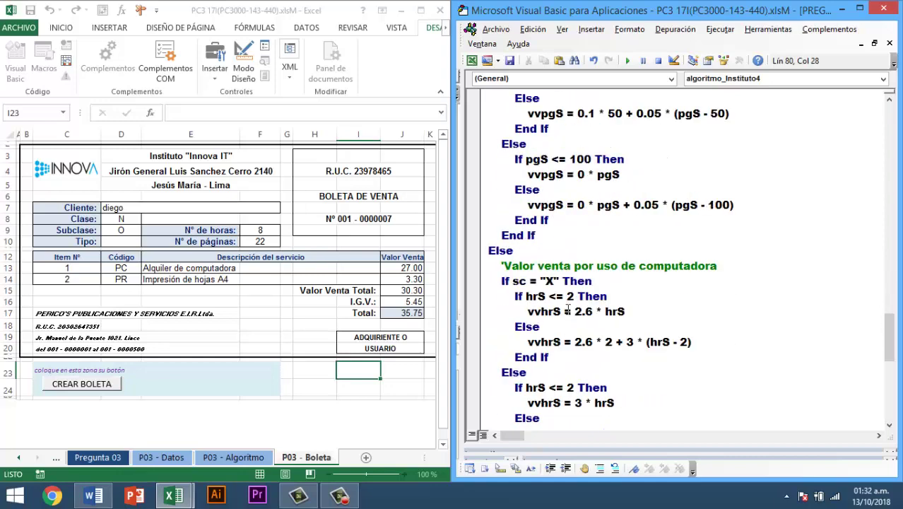
scroll(572, 297, "down", 18)
left_click(505, 250)
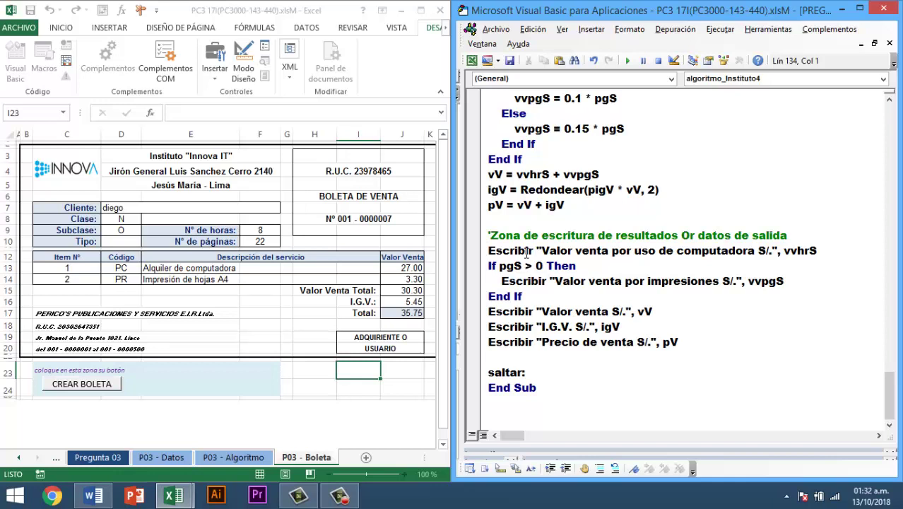
Turn the computer sale output into a MsgBox with & vvhrS and add Range("J13").Value = vvhrS.
type("Ms")
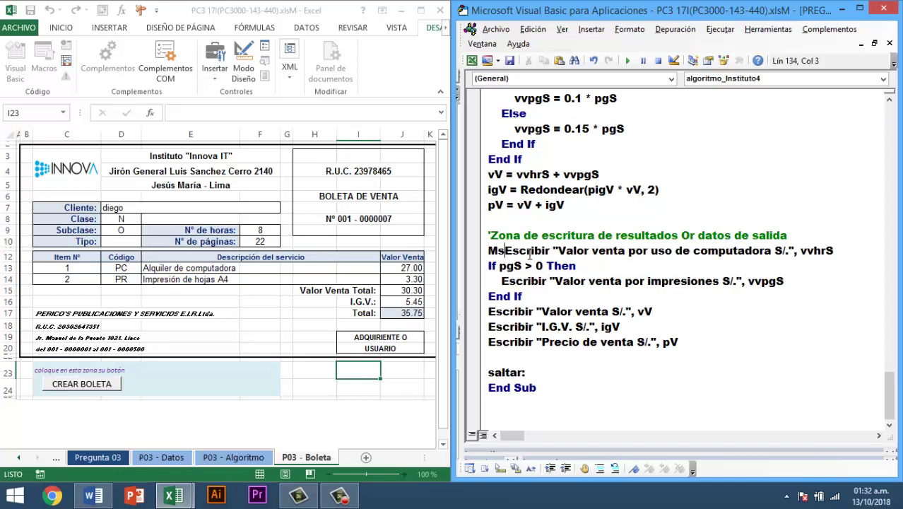
type("gBox")
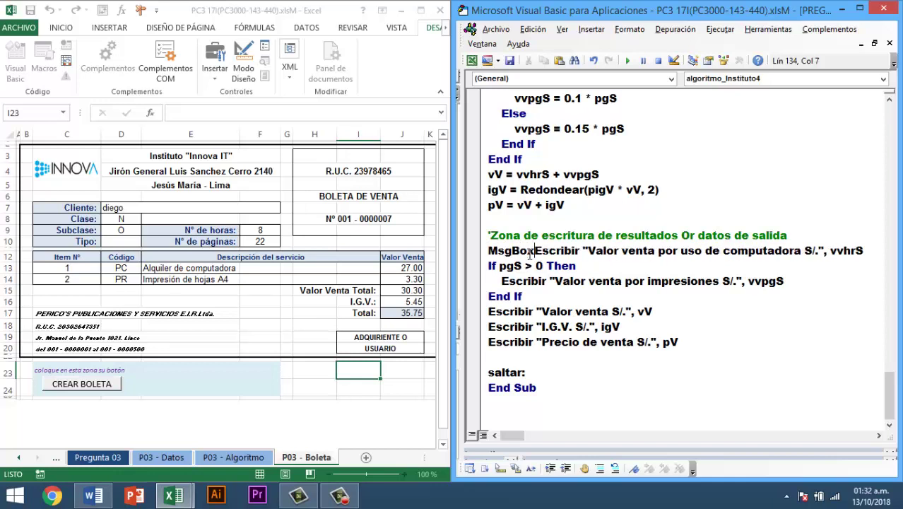
type("(")
key("Delete")
key("Delete")
key("Delete")
key("Delete")
key("Delete")
key("Delete")
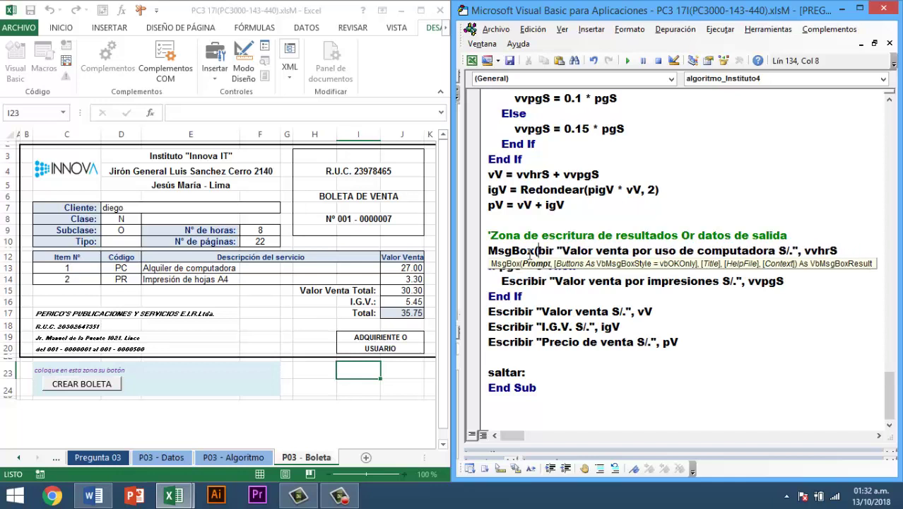
key("Delete")
key("Delete")
key("Delete")
key("Delete")
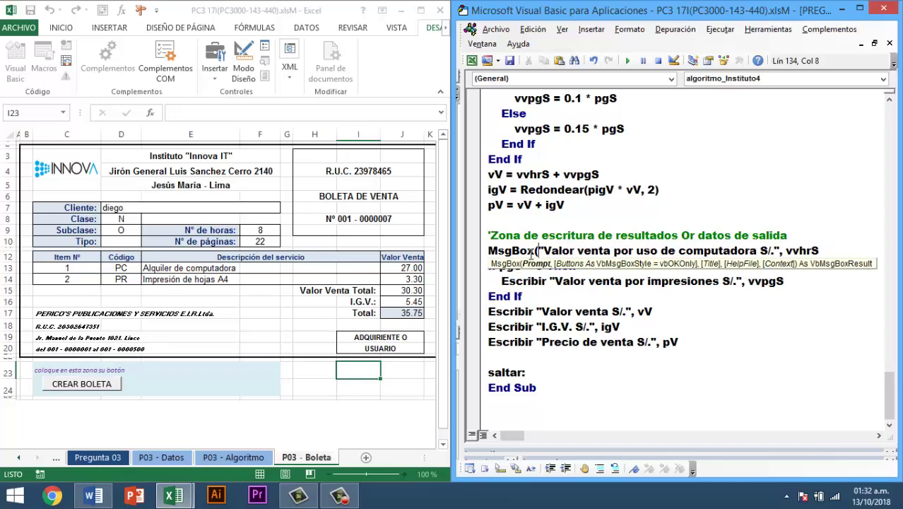
left_click(783, 250)
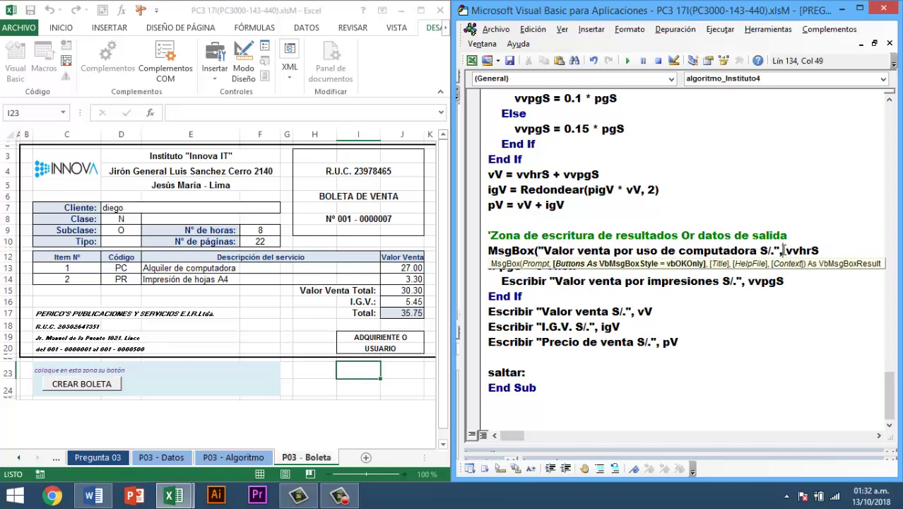
key("BackSpace")
type("&")
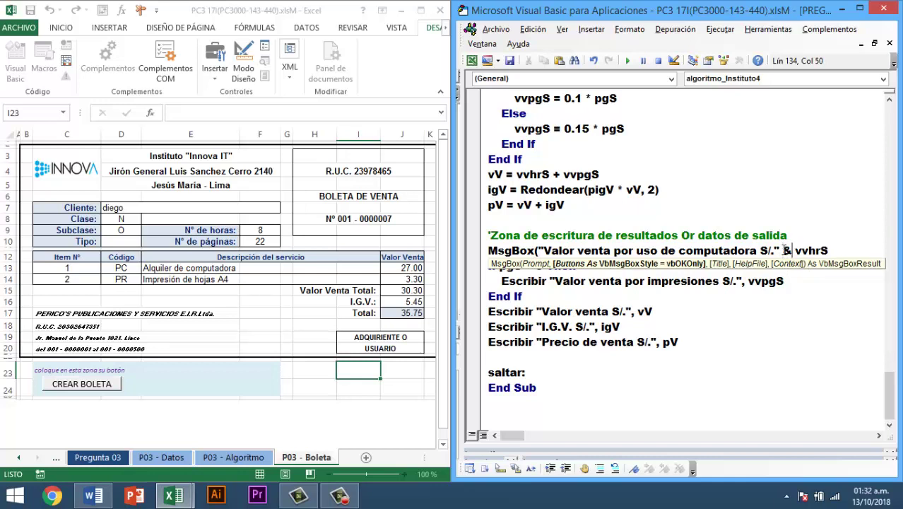
key("End")
type(")")
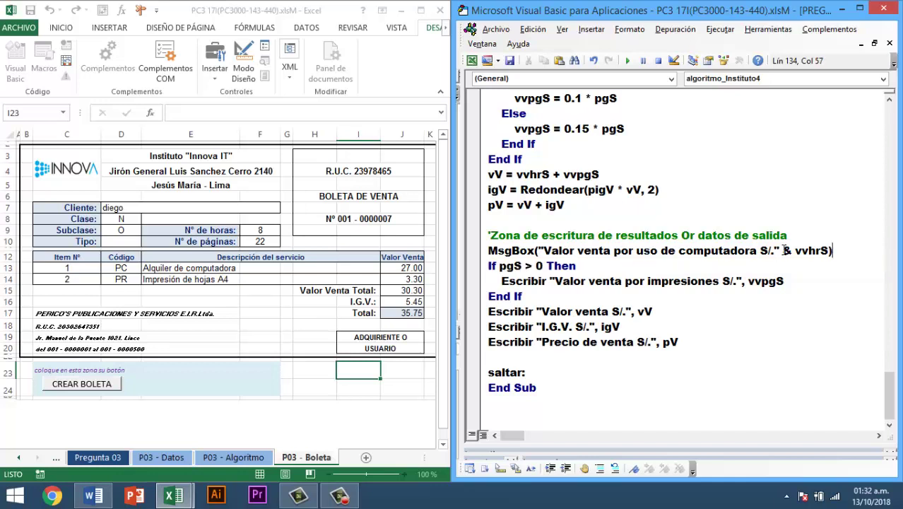
key("Return")
type("Rang")
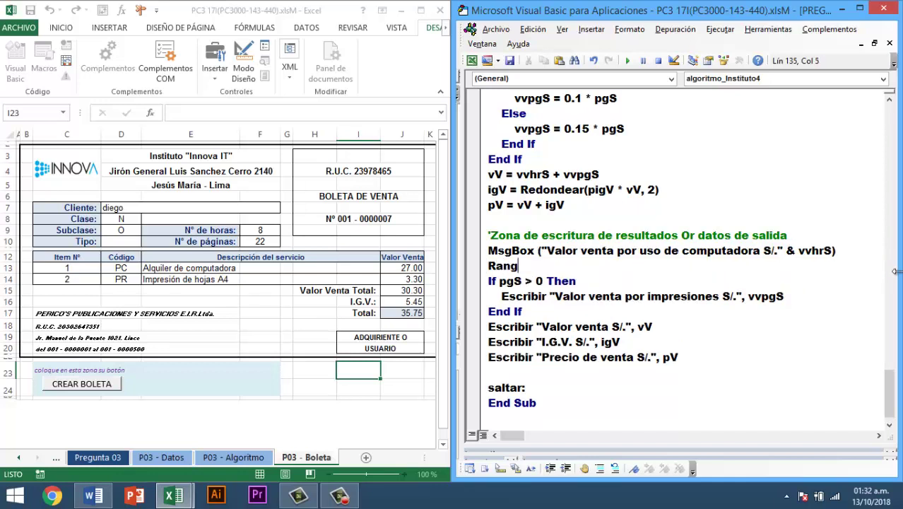
type("e(")
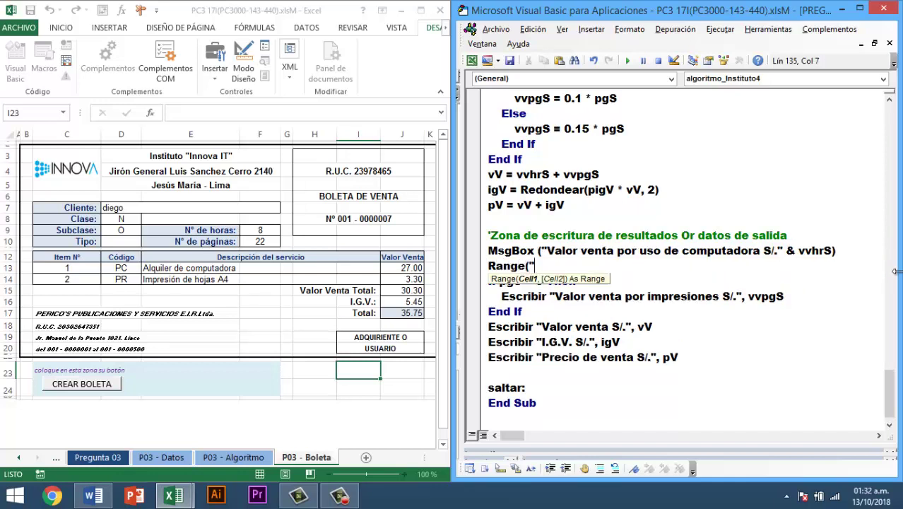
type("J1")
type("3\").")
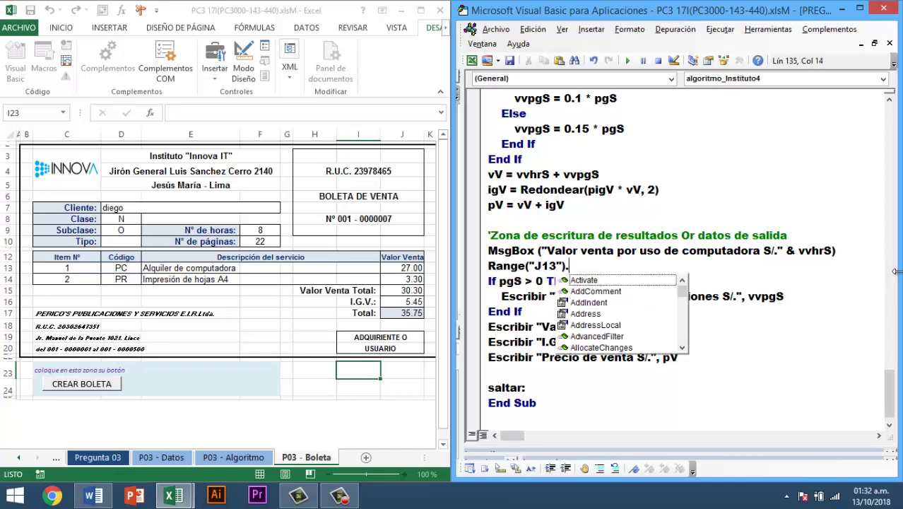
type("value ")
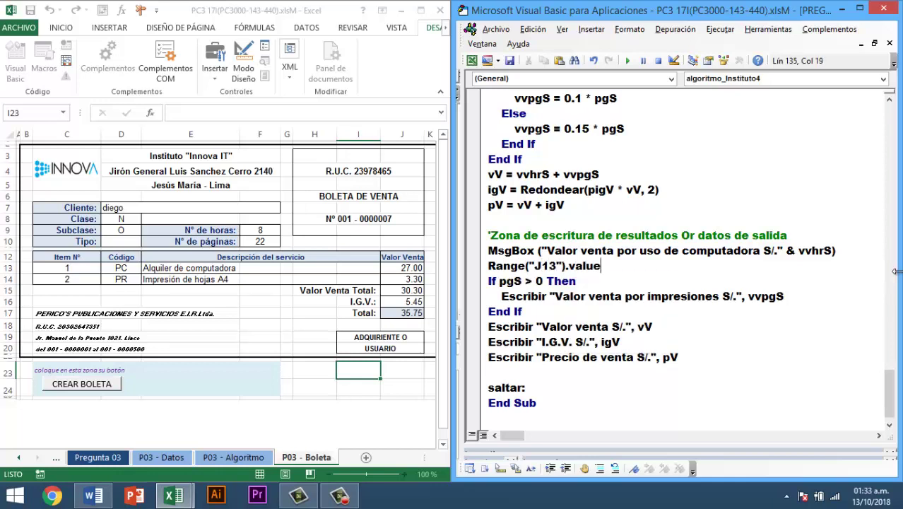
type("= ")
type("vv")
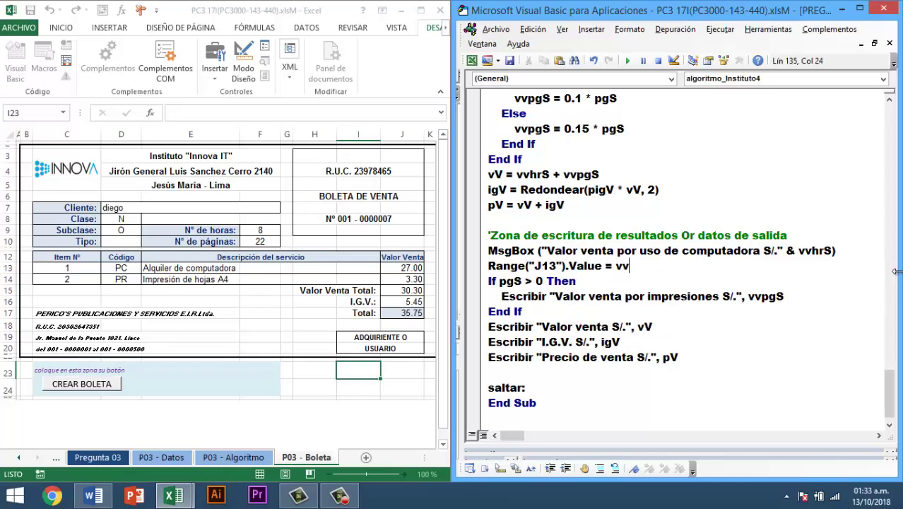
type("hr")
type("S")
Turn the printing sale output into a MsgBox with & vvpgS and add Range("J14").Value = vvpgS.
left_click_drag(540, 250, 488, 252)
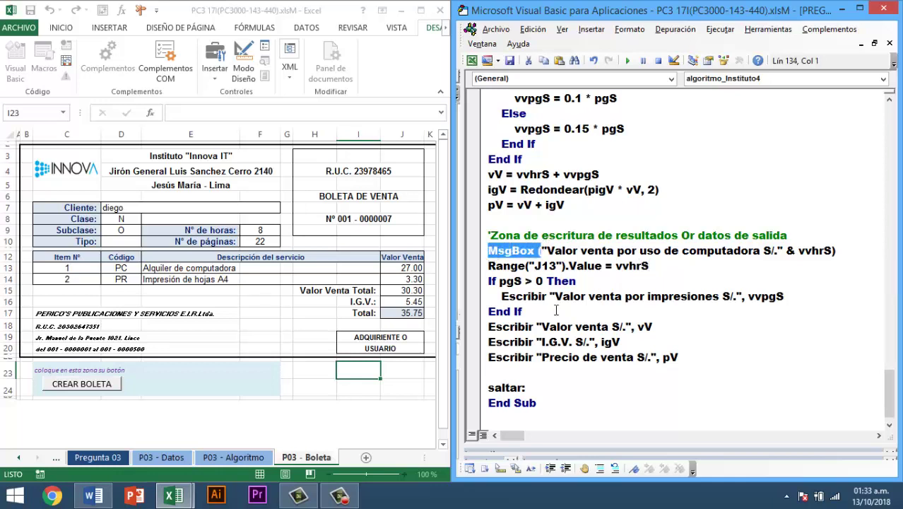
left_click_drag(549, 296, 502, 297)
type("MsgBox (")
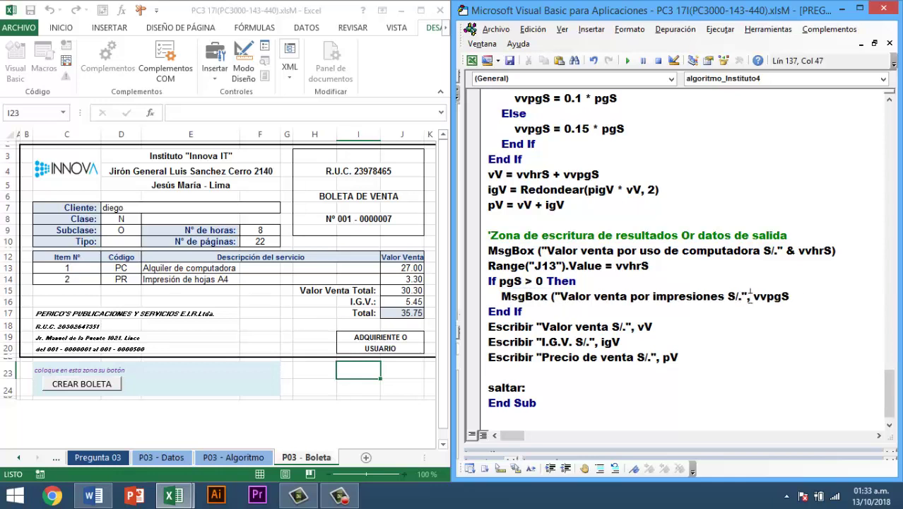
key("BackSpace")
type("&")
key("End")
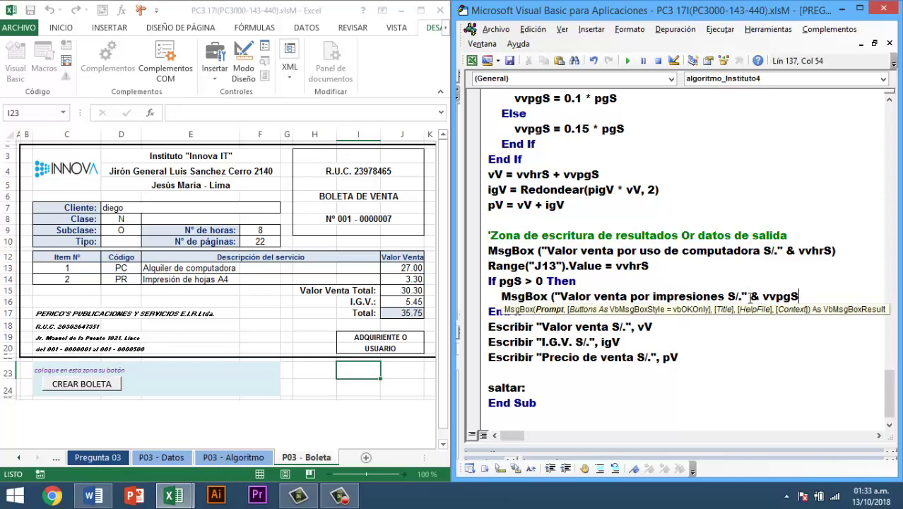
type(")")
key("Return")
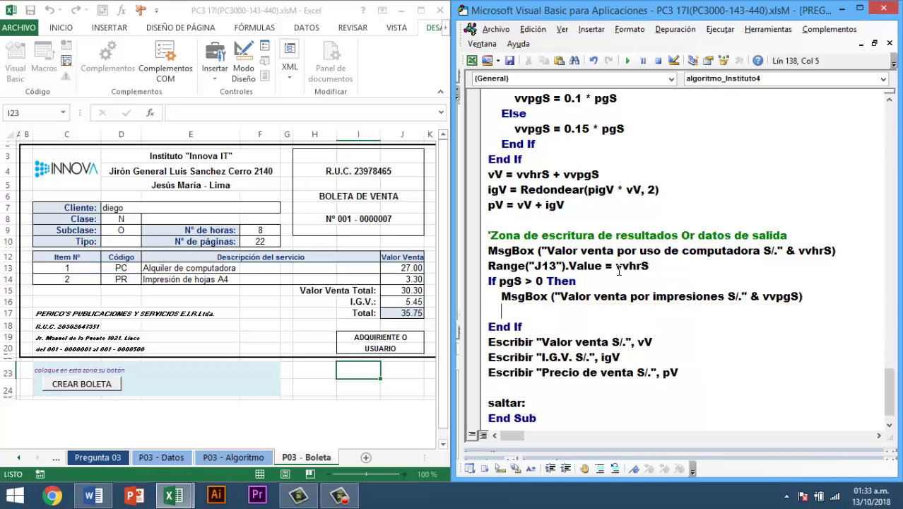
left_click_drag(614, 265, 487, 265)
key("ctrl+c")
left_click(525, 311)
key("ctrl+v")
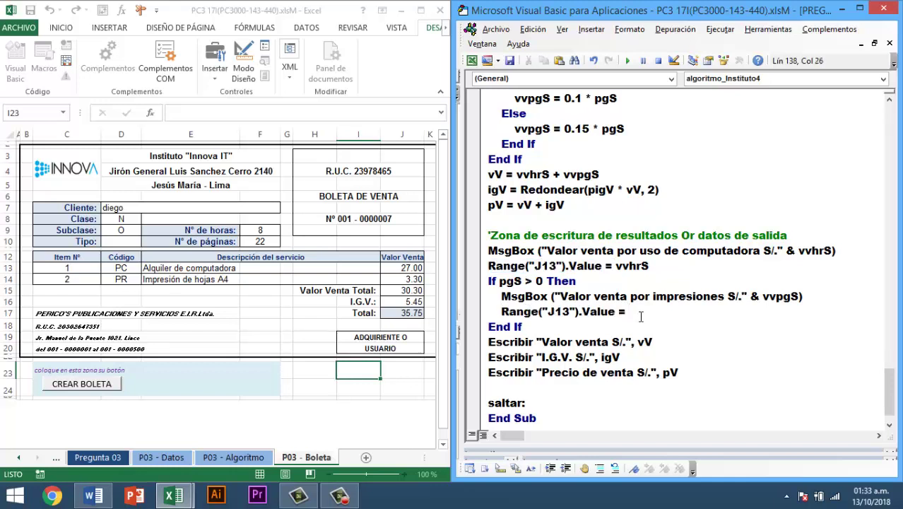
type("vv")
type("pgS")
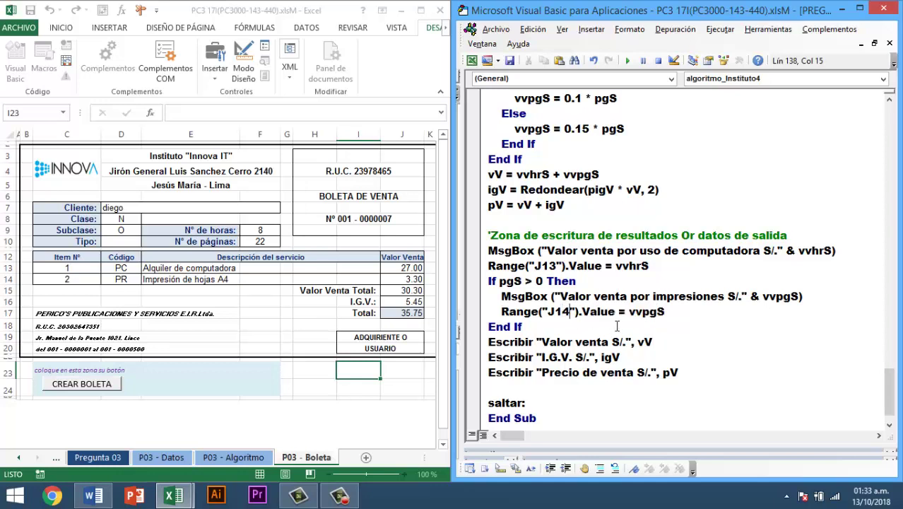
Replace Escribir on the Valor venta line with the copied MsgBox opening.
left_click_drag(555, 296, 501, 296)
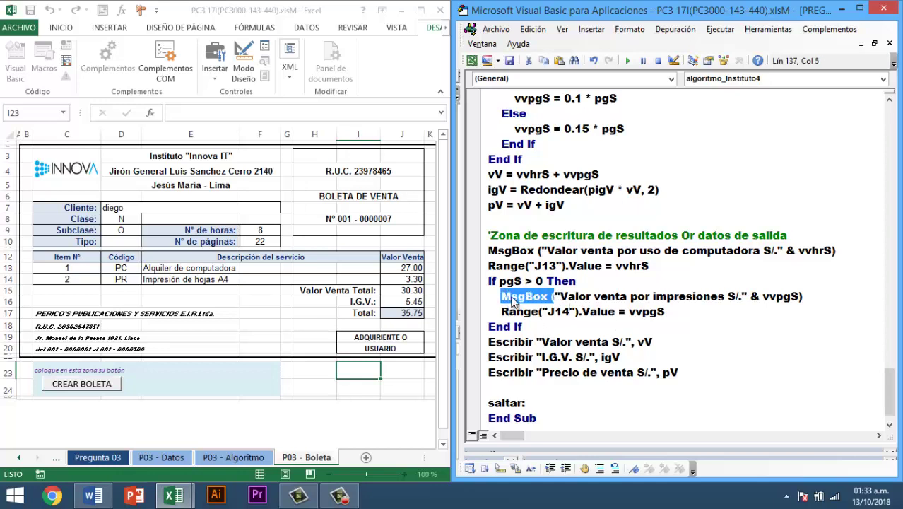
key("ctrl+c")
left_click_drag(538, 341, 487, 341)
key("ctrl+v")
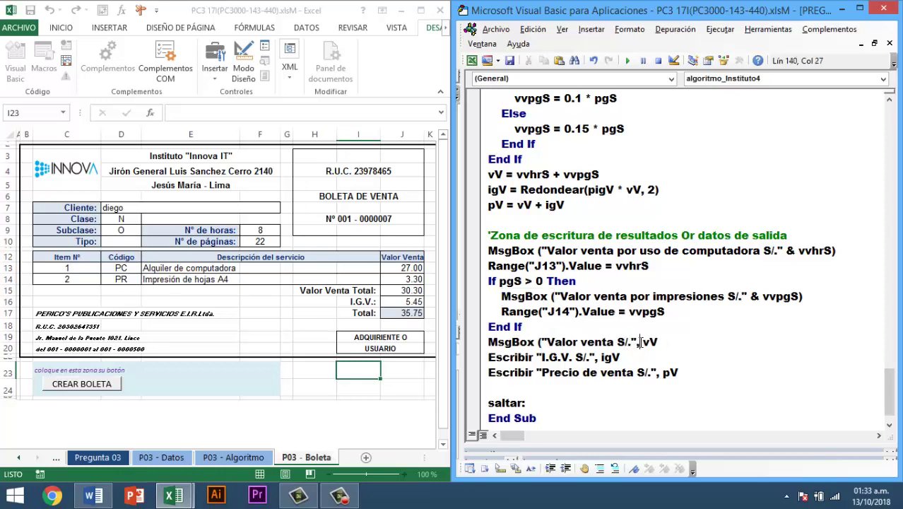
Finish the Valor venta MsgBox with & vV and add Range("J15").Value = vV.
key("BackSpace")
type("&")
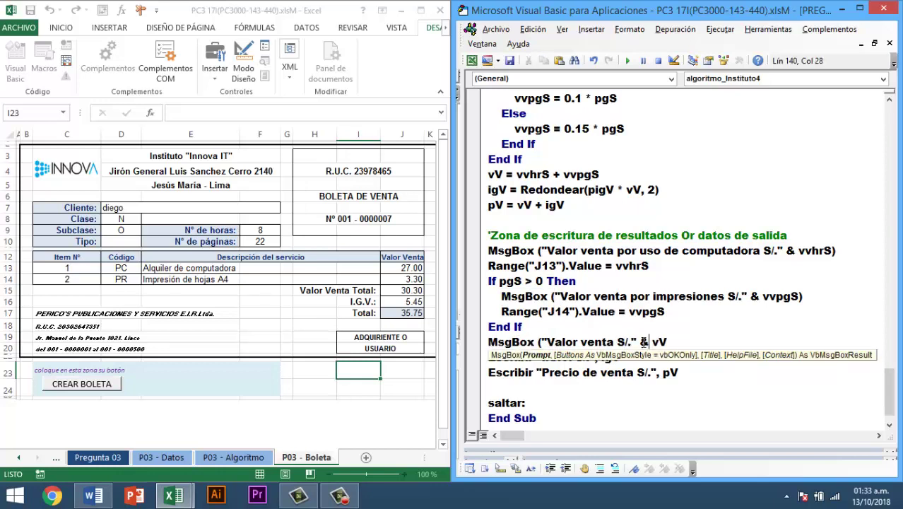
left_click(677, 343)
type(")")
key("Return")
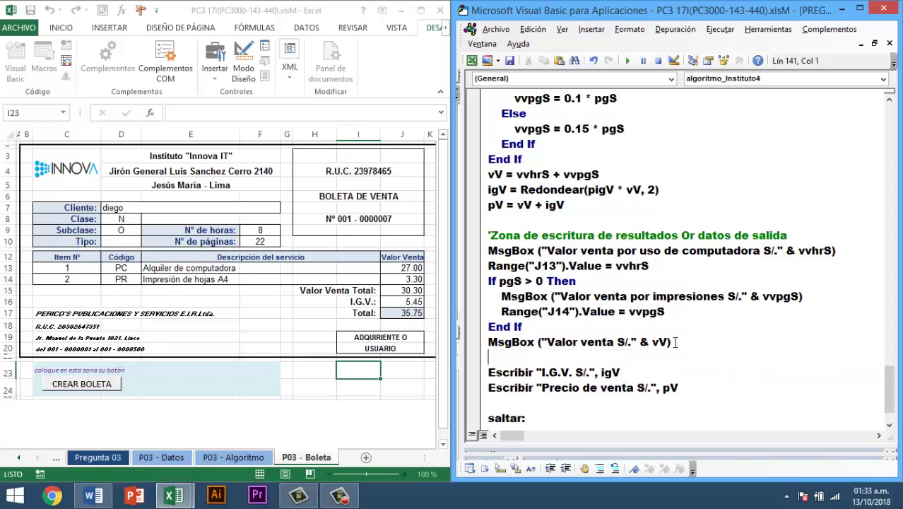
left_click_drag(627, 311, 501, 311)
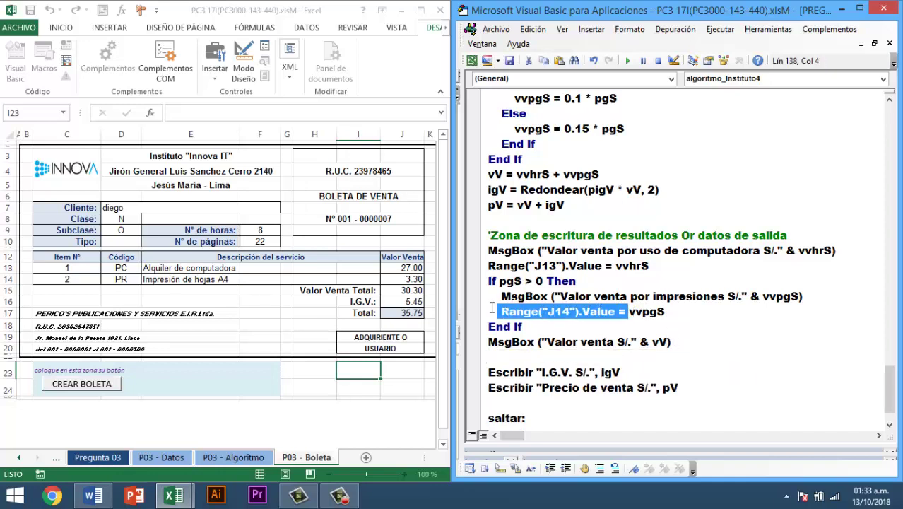
key("ctrl+c")
left_click(489, 356)
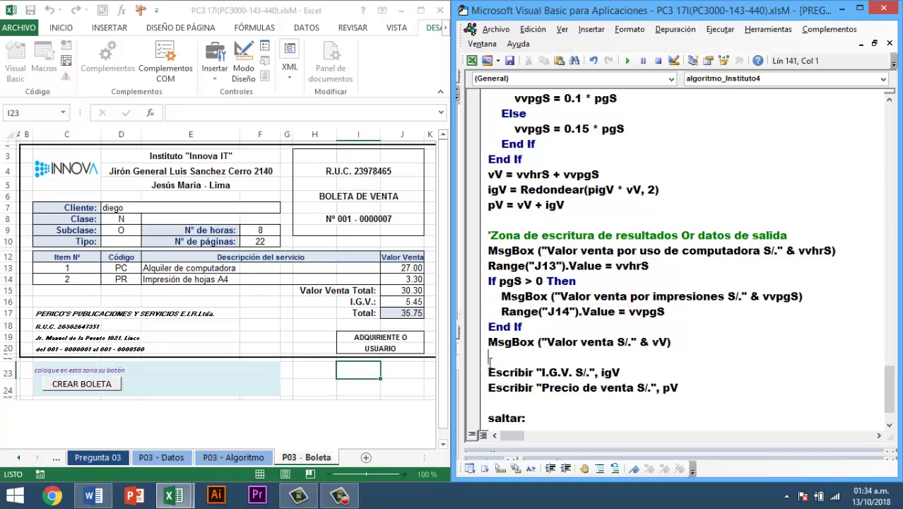
key("ctrl+v")
left_click(562, 357)
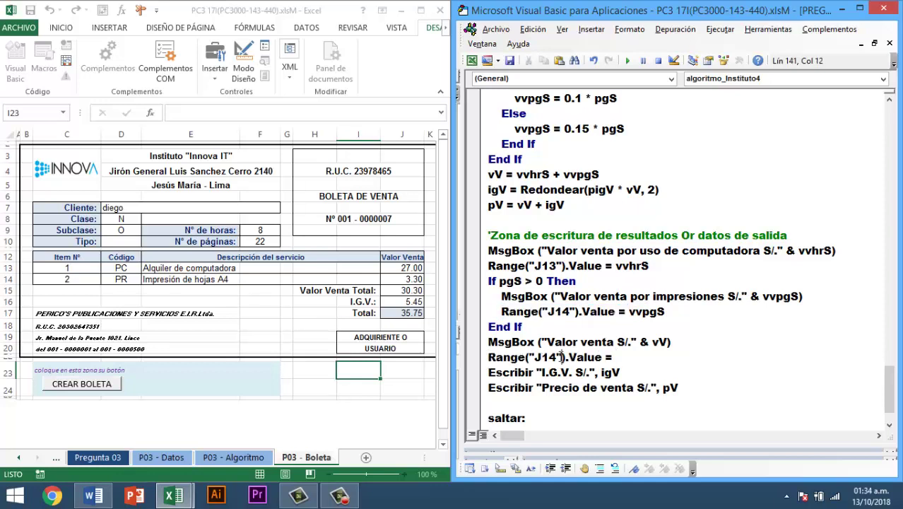
key("BackSpace")
type("5")
key("Down")
left_click(466, 297)
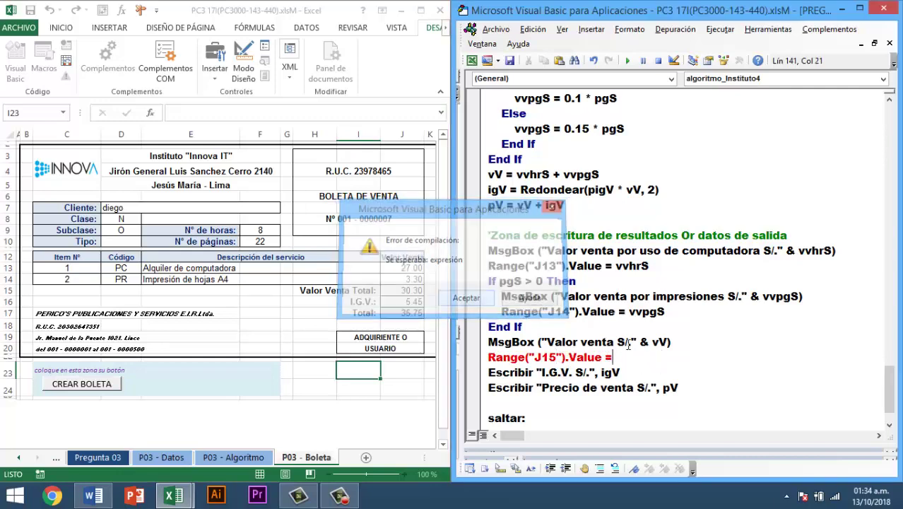
left_click(636, 359)
type("vV")
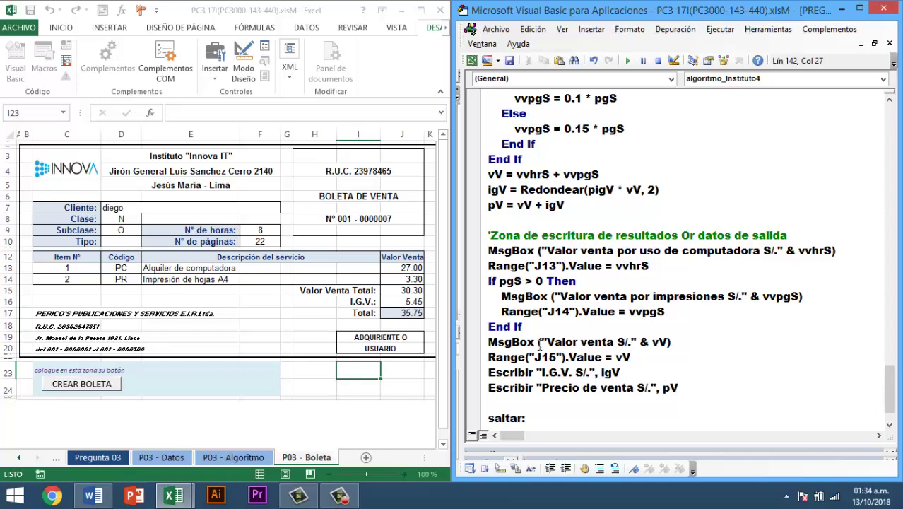
Convert the I.G.V. output to MsgBox with & igV and add Range("J16").Value = igV.
left_click(540, 343)
left_click_drag(541, 343, 479, 351)
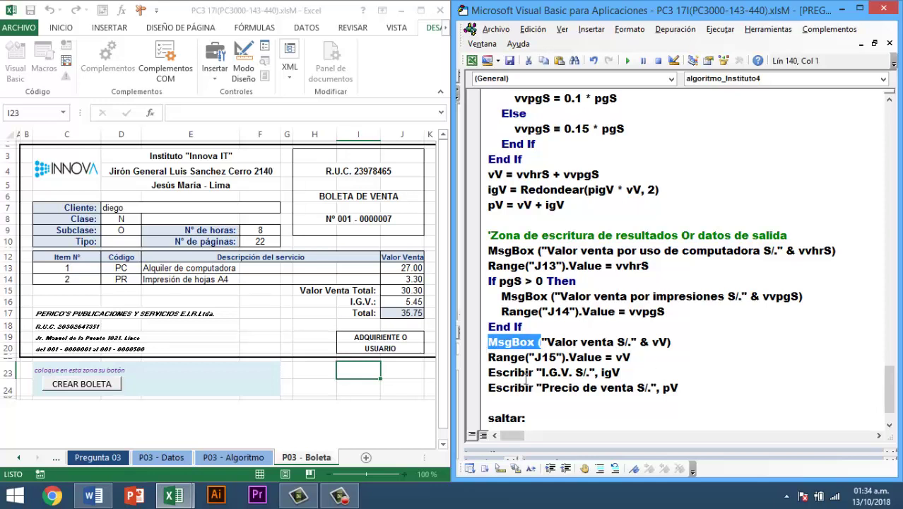
left_click_drag(535, 373, 488, 373)
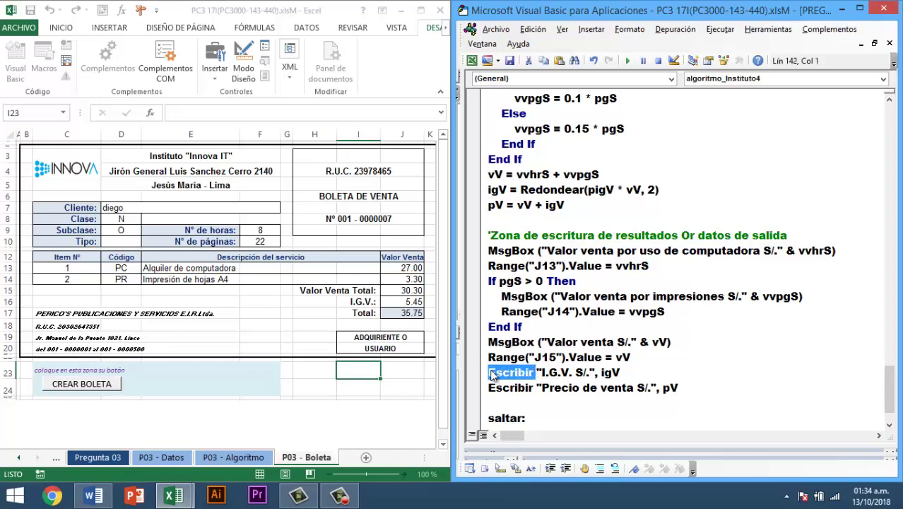
key("ctrl+v")
left_click(640, 373)
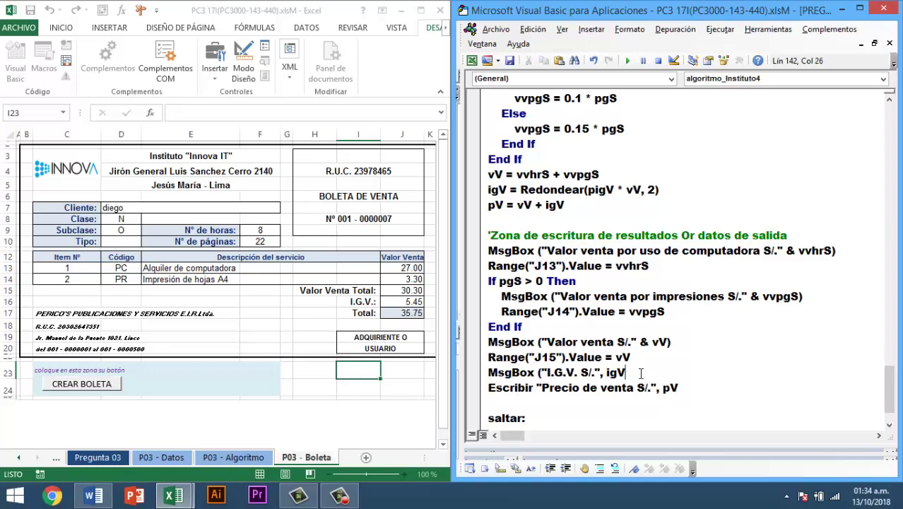
left_click(603, 373)
key("BackSpace")
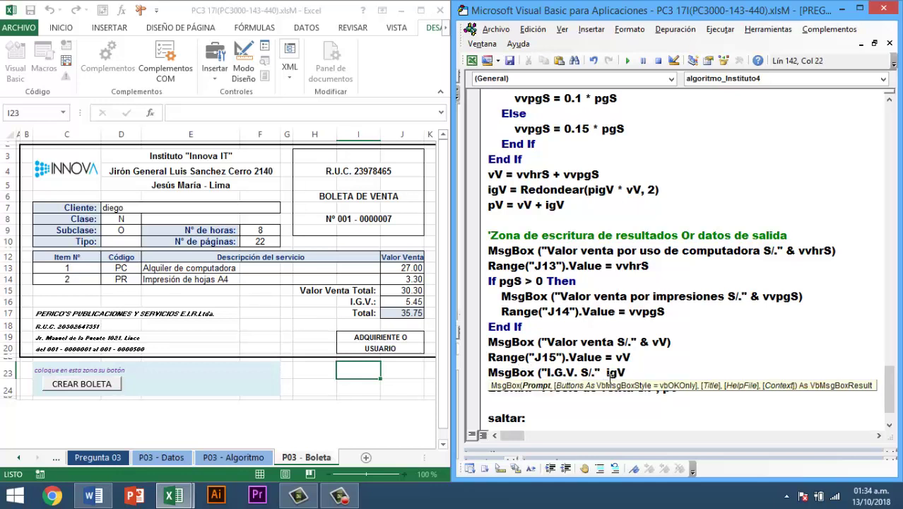
type("&")
key("End")
type(")")
key("Return")
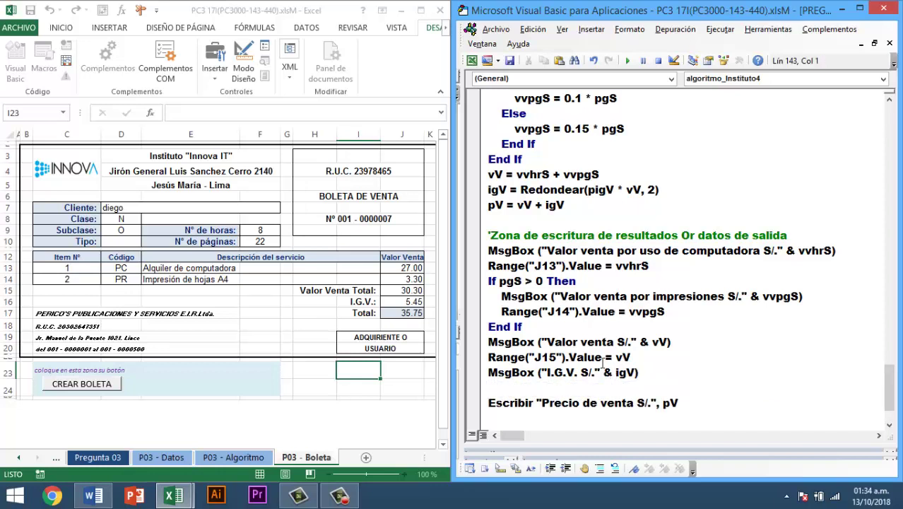
left_click(616, 358)
left_click_drag(616, 358, 486, 360)
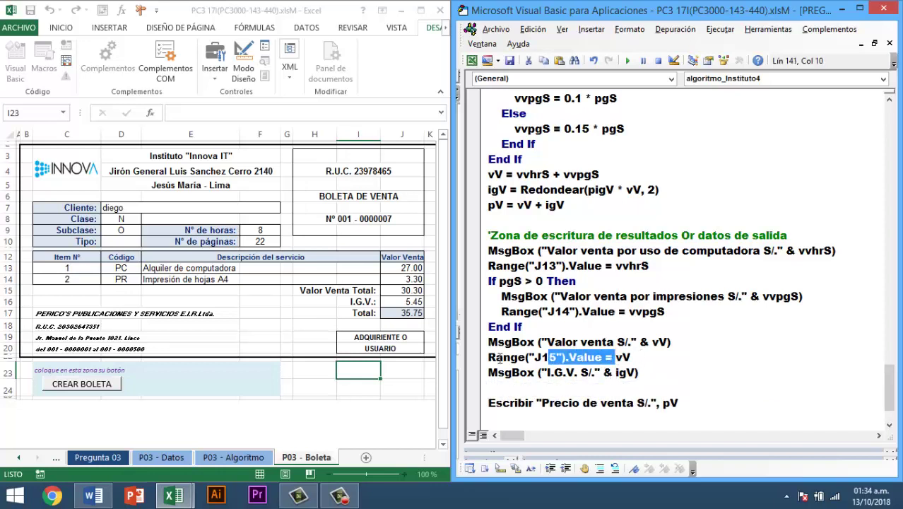
left_click(496, 393)
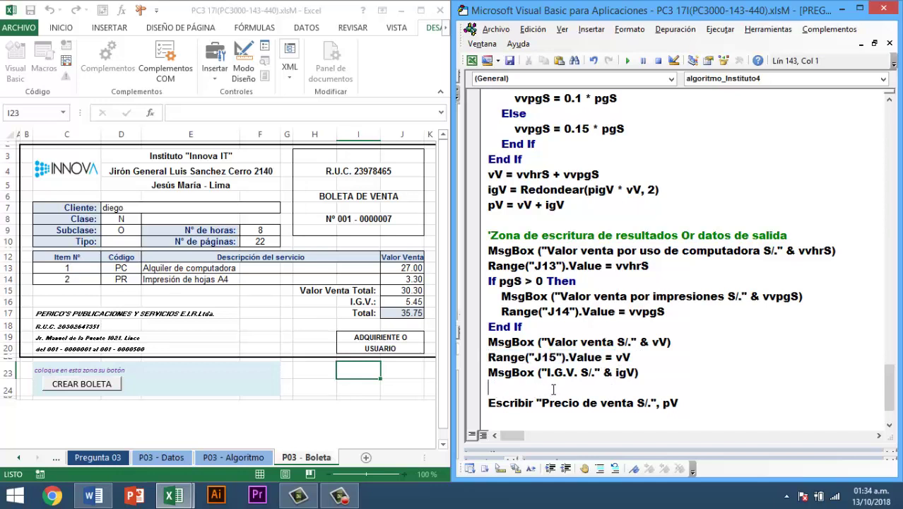
key("ctrl+v")
type("ig")
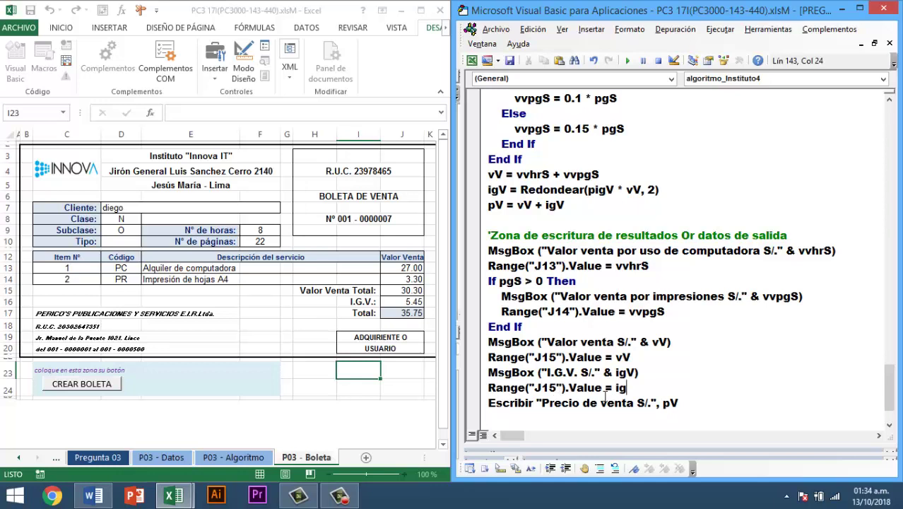
type("V")
key("Left")
key("Left")
key("Left")
key("Left")
key("Left")
key("Delete")
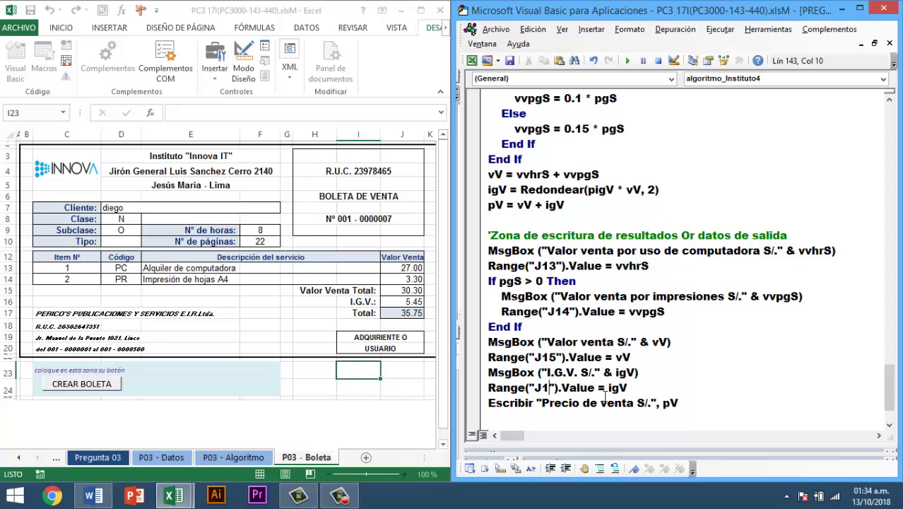
type("6")
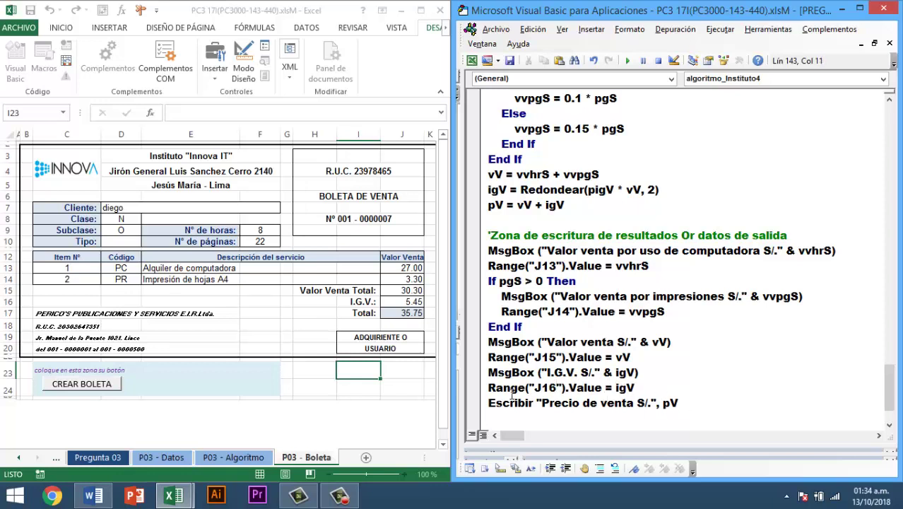
Convert the Precio de venta output to MsgBox with & pV and add Range("J17").Value = pV.
left_click(539, 371)
left_click_drag(540, 372, 490, 376)
key("ctrl+c")
left_click_drag(535, 403, 470, 403)
key("ctrl+v")
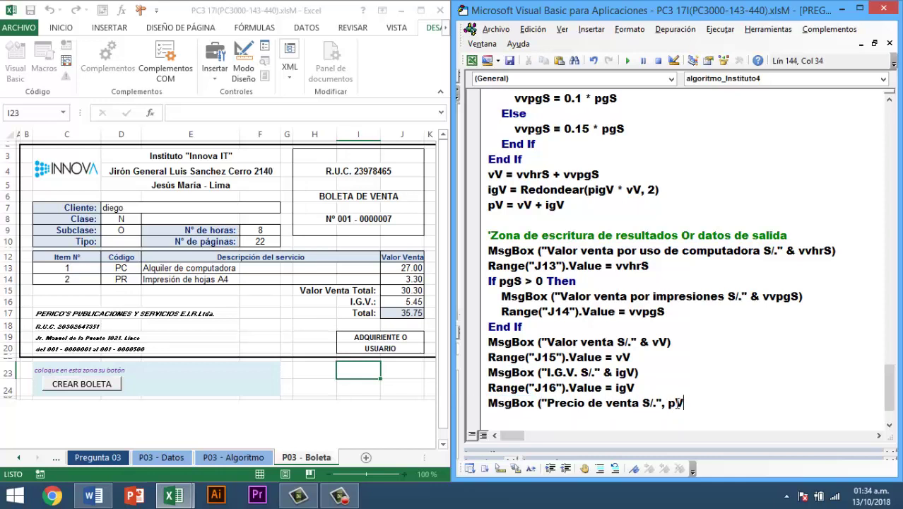
left_click(665, 403)
key("BackSpace")
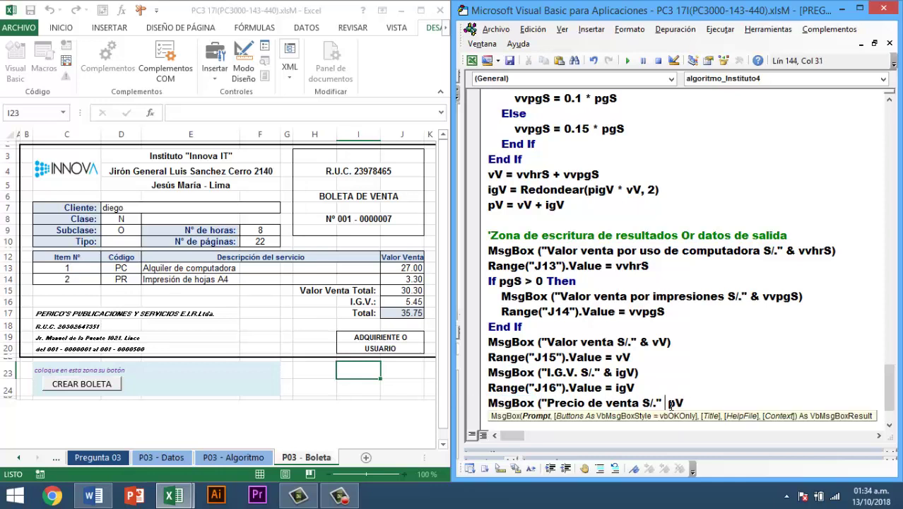
type("& pV")
type(")")
key("Return")
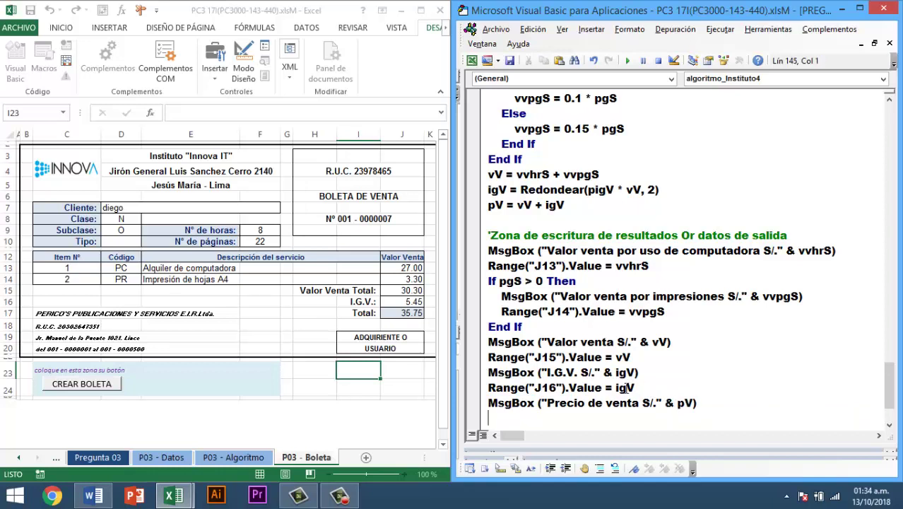
left_click_drag(620, 387, 602, 388)
left_click_drag(506, 385, 488, 387)
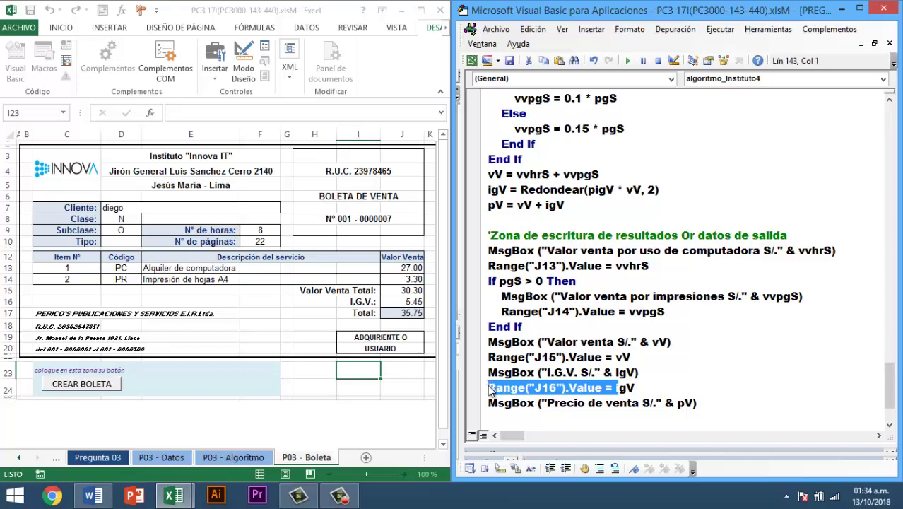
key("ctrl+c")
left_click(543, 418)
key("ctrl+v")
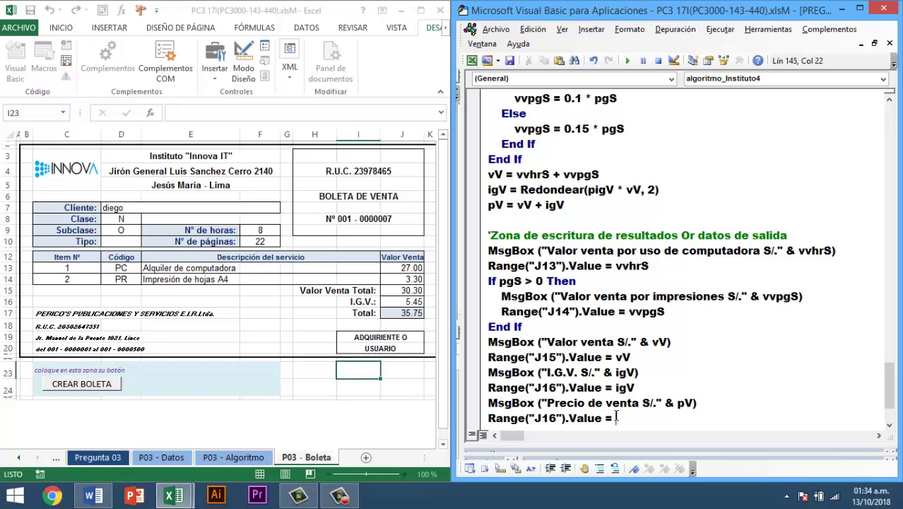
type("pV")
left_click(558, 418)
key("BackSpace")
type("7")
left_click(661, 415)
Run the macro, dismiss the 'Sub or Function not defined' error, and look through the code.
scroll(661, 414, "down", 2)
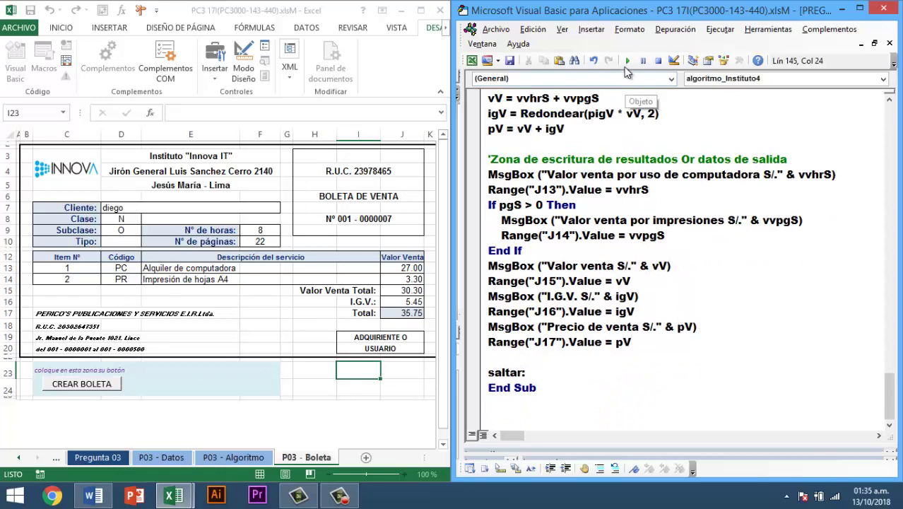
left_click(626, 62)
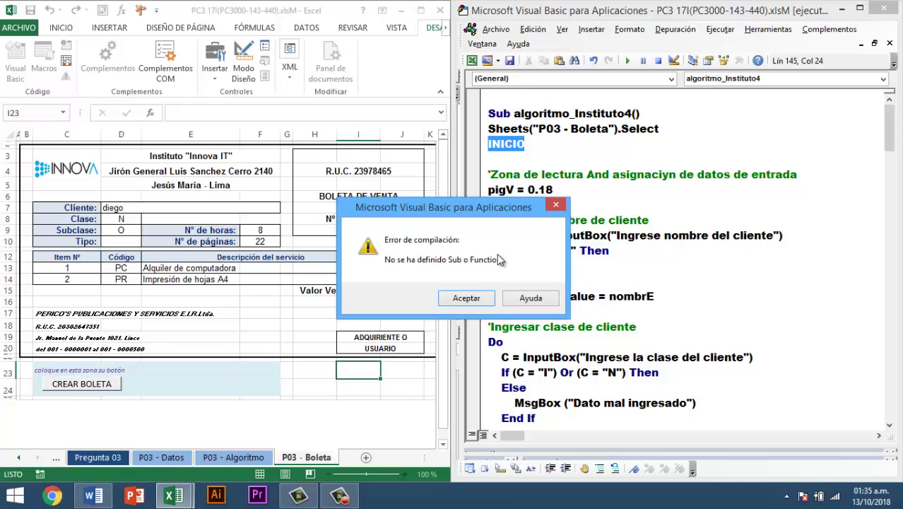
left_click(466, 298)
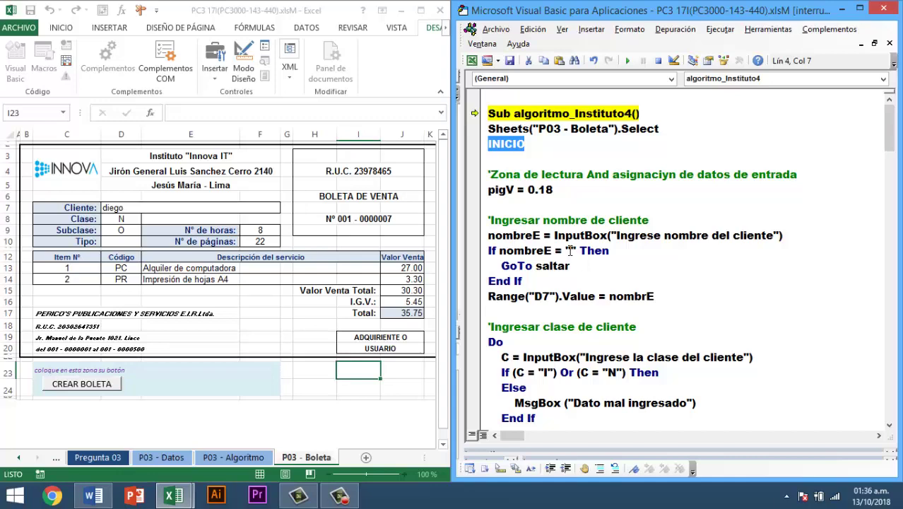
scroll(569, 250, "down", 10)
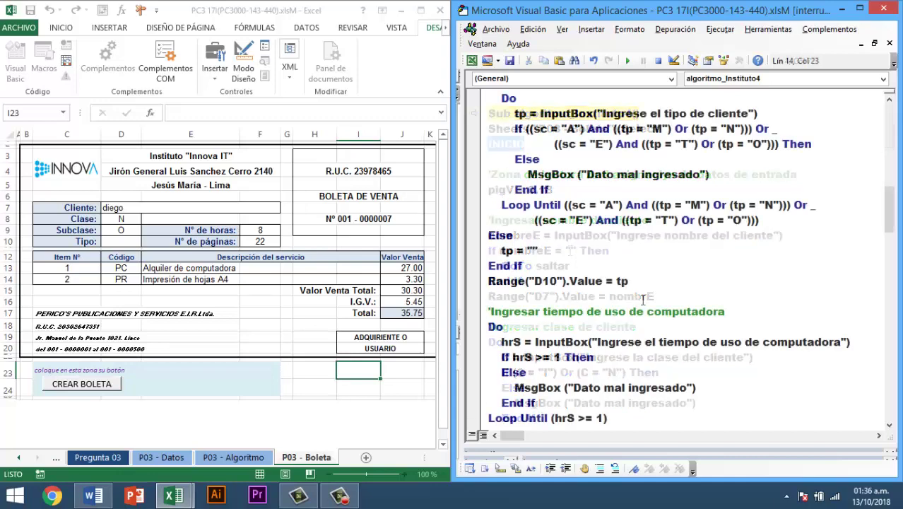
scroll(636, 282, "down", 3)
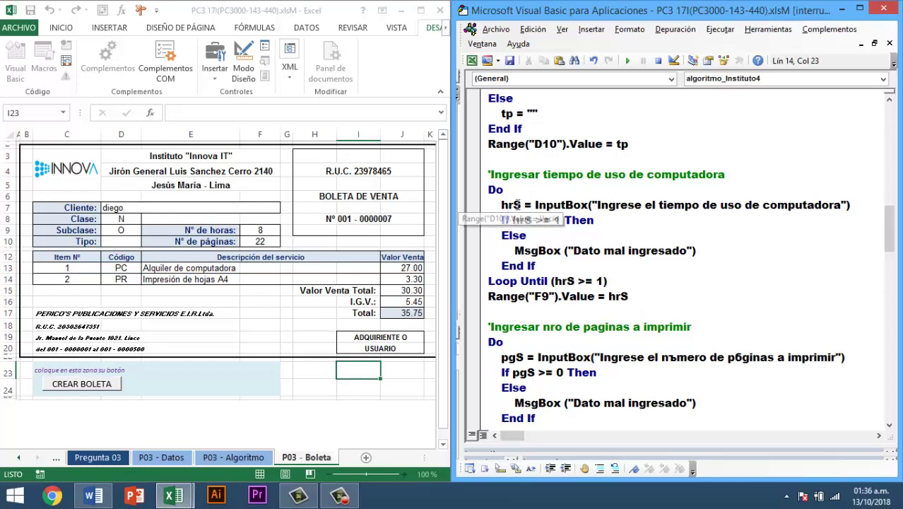
mouse_move(557, 144)
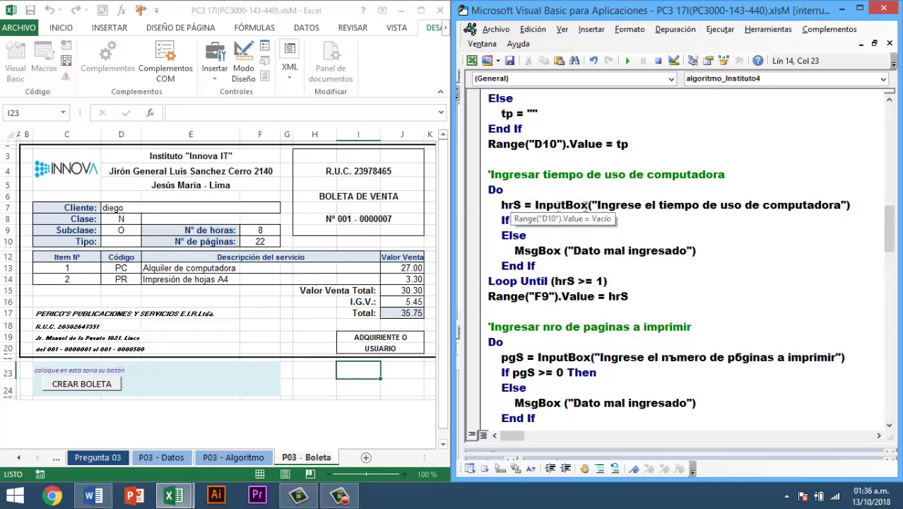
scroll(552, 219, "down", 3)
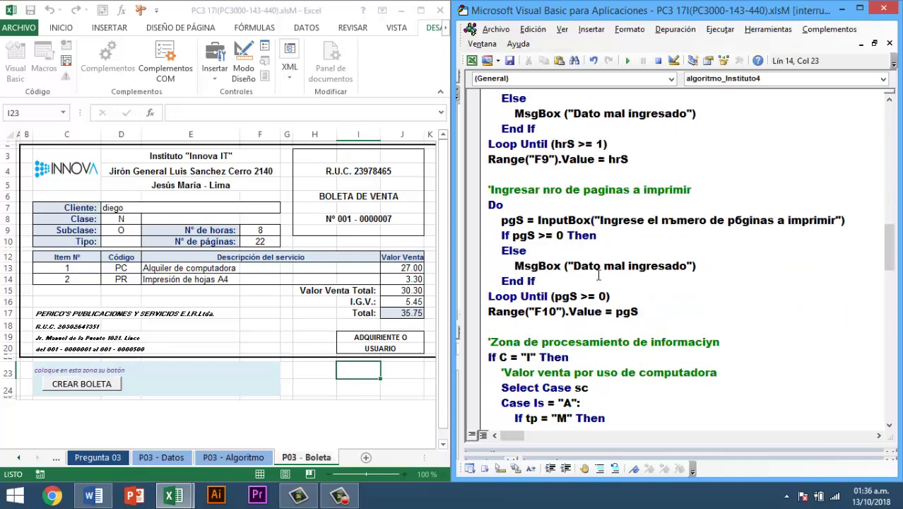
scroll(565, 233, "down", 5)
scroll(593, 261, "down", 6)
scroll(597, 266, "up", 1)
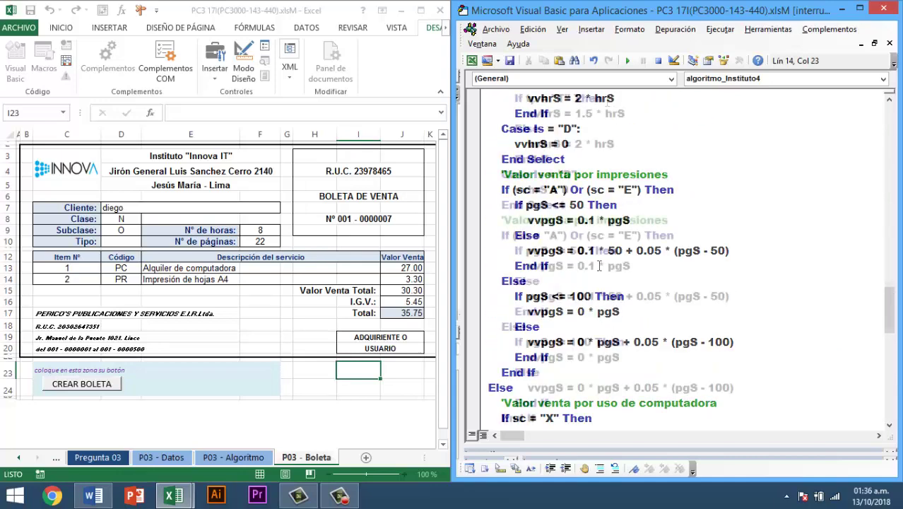
scroll(597, 265, "up", 1)
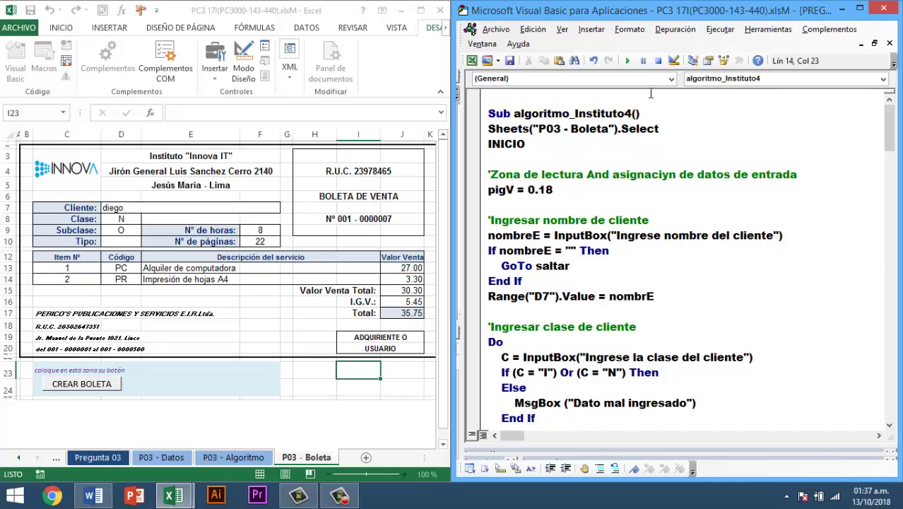
Replace the INICIO line with Dim declarations for the Pregunta 03 variables.
left_click(97, 457)
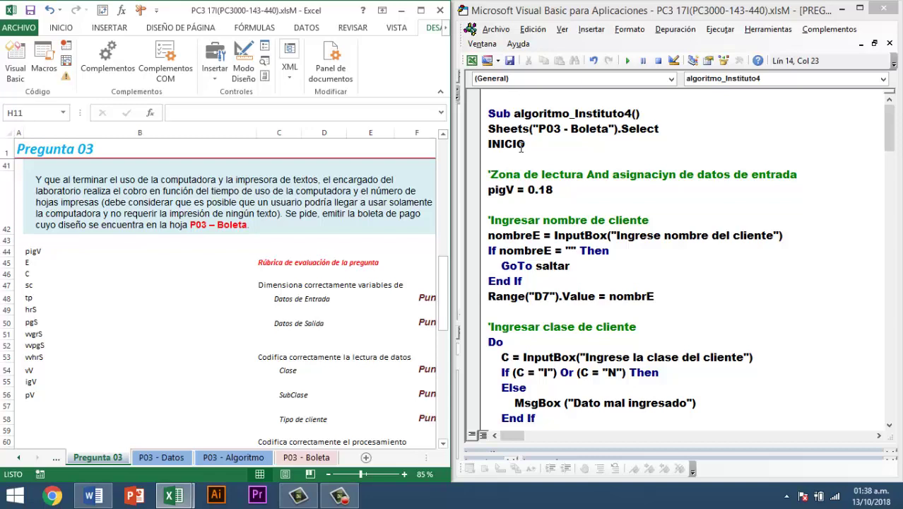
left_click_drag(524, 143, 470, 149)
key("Delete")
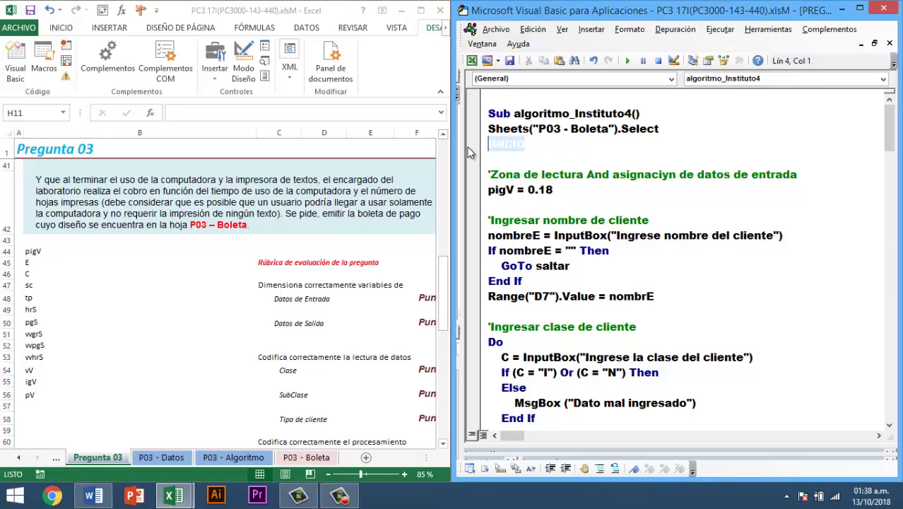
key("Return")
type("Dim pV As Single")
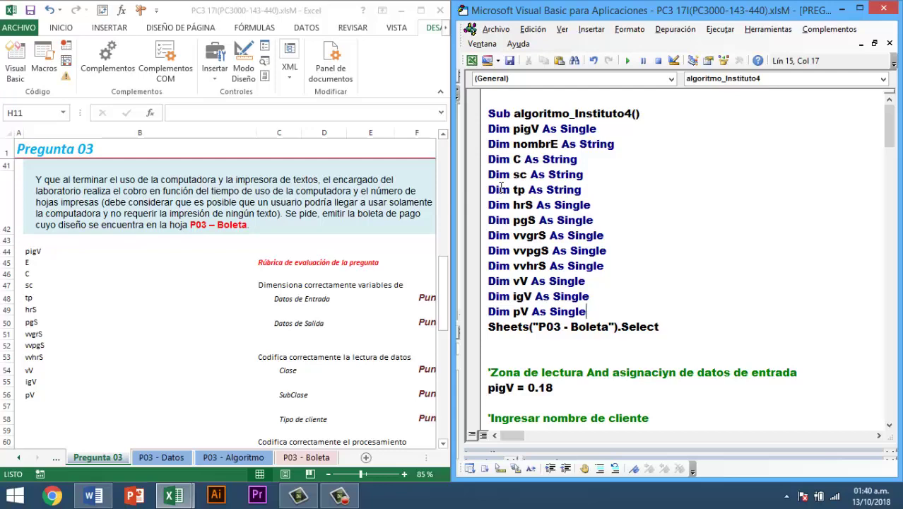
left_click(638, 247)
Start retyping the Redondear call on the igV line as a worksheet Round function.
scroll(671, 290, "down", 1)
scroll(670, 290, "down", 10)
scroll(629, 269, "down", 10)
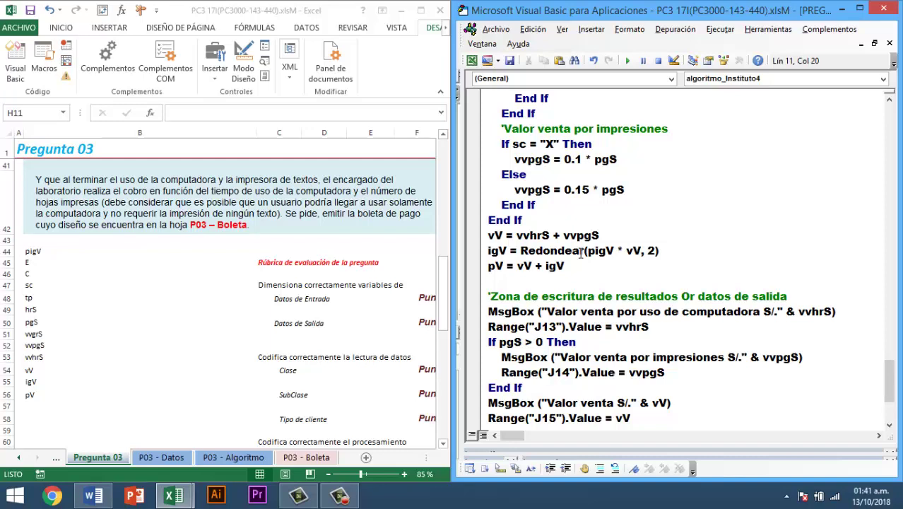
double_click(581, 252)
type("work")
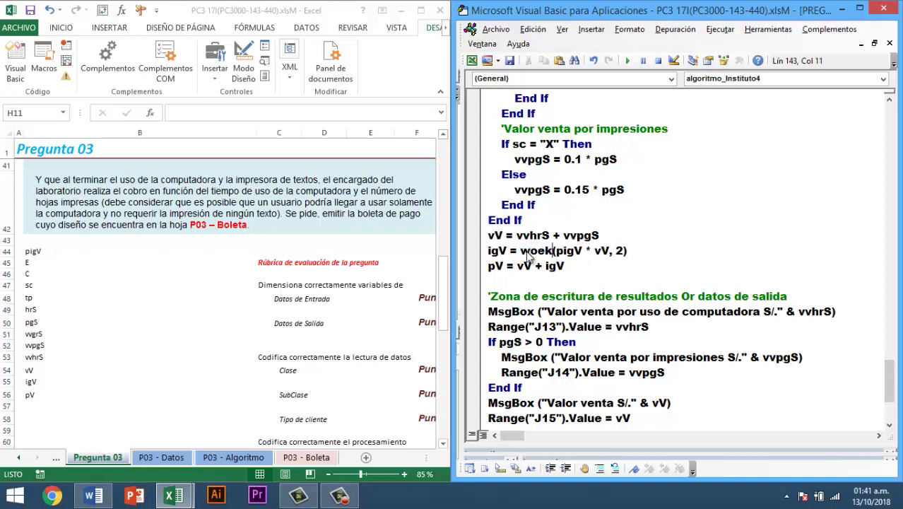
type("sh")
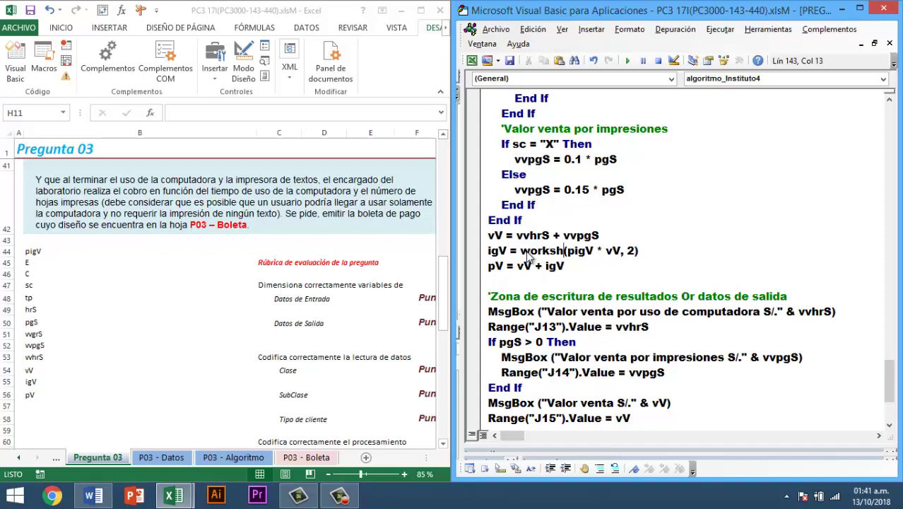
type("eet")
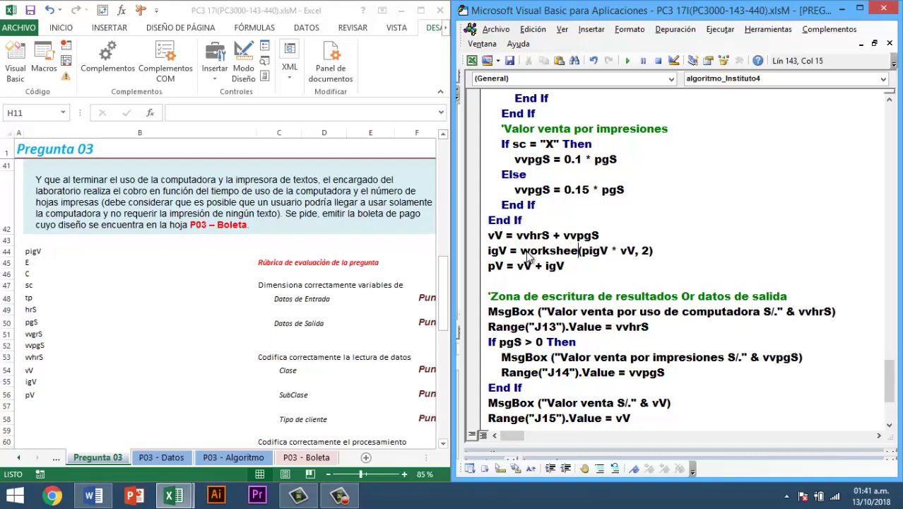
type(".Function")
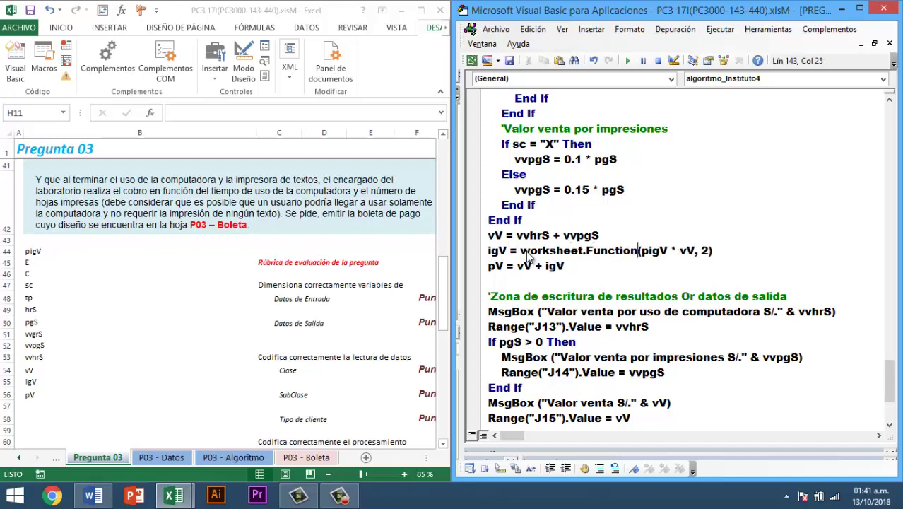
type(".Round")
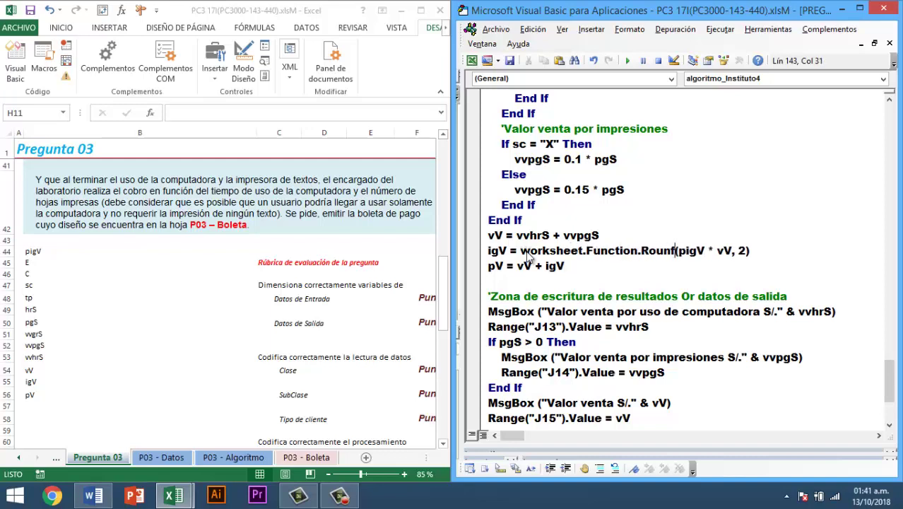
Commit igV = WorksheetFunction.Round(pigV * vV, 2) and run the macro with F5.
key("Down")
key("Up")
key("F5")
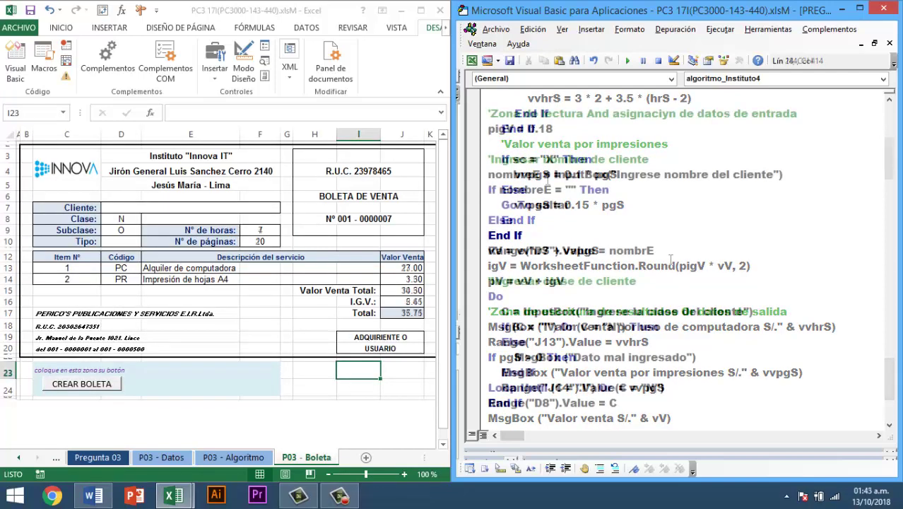
Correct nombreE to nombrE on both the prompt line and the If line.
scroll(604, 215, "up", 2)
scroll(607, 218, "up", 3)
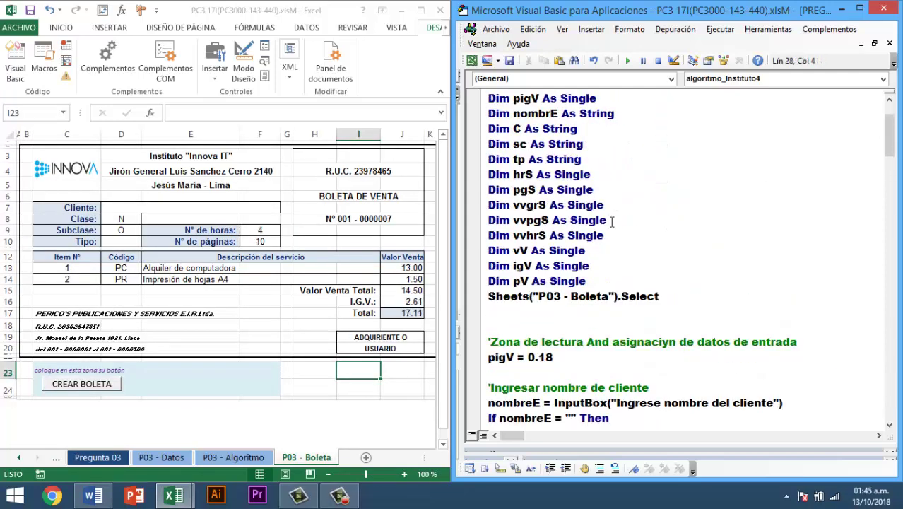
scroll(612, 221, "up", 1)
scroll(612, 222, "down", 5)
scroll(612, 222, "down", 1)
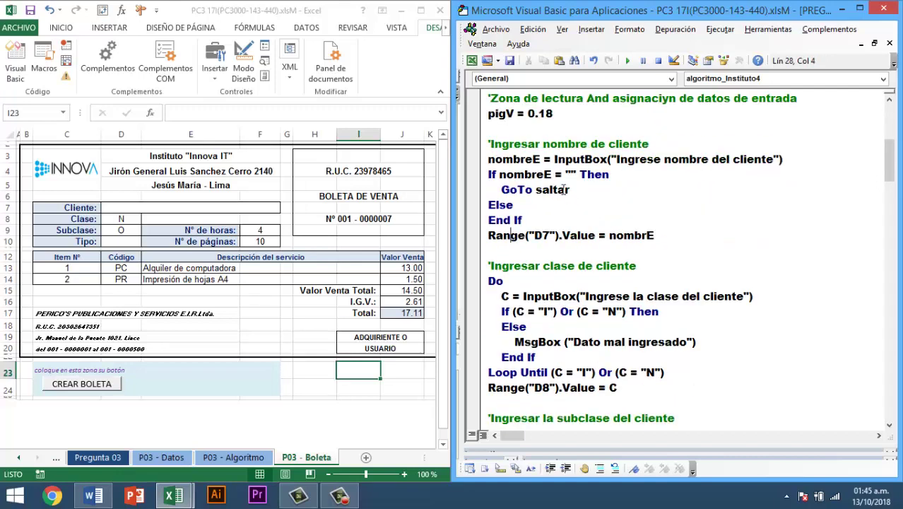
left_click(535, 159)
key("BackSpace")
key("Down")
key("Delete")
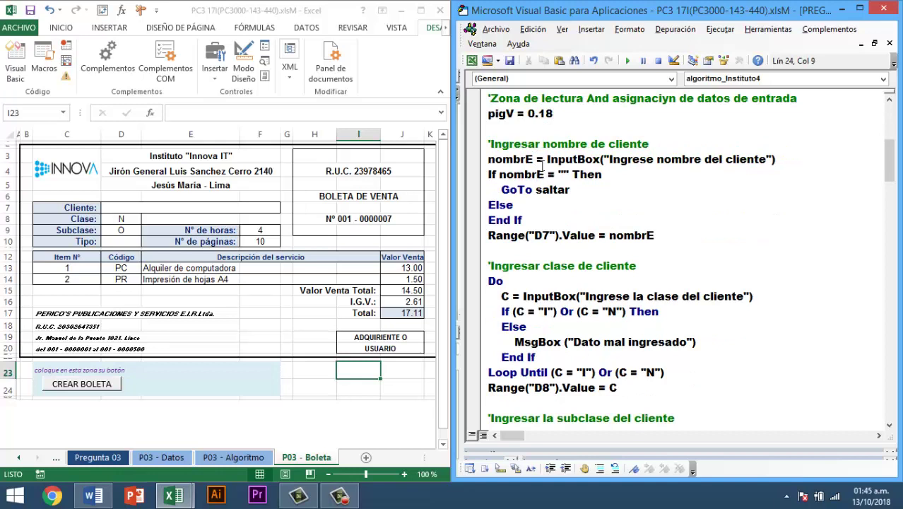
Delete the empty Else line and run the macro again.
left_click(514, 204)
left_click(474, 205)
key("Delete")
key("BackSpace")
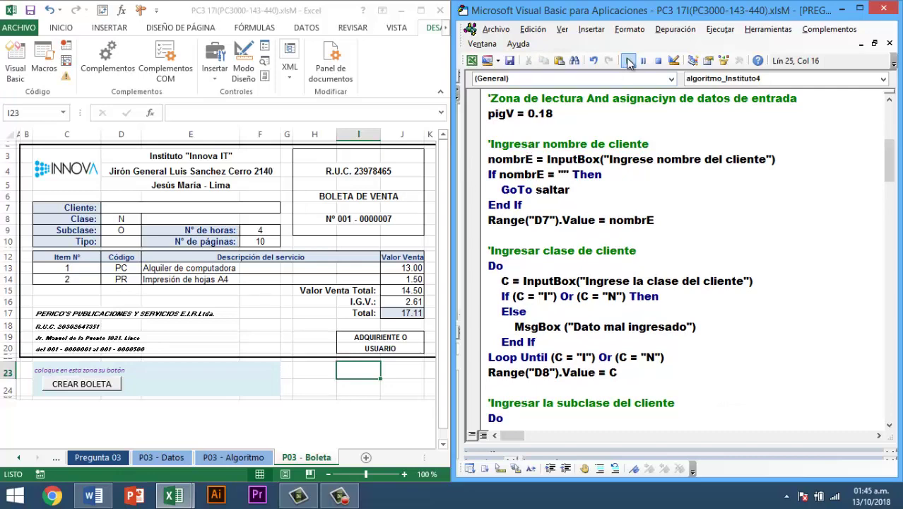
left_click(629, 62)
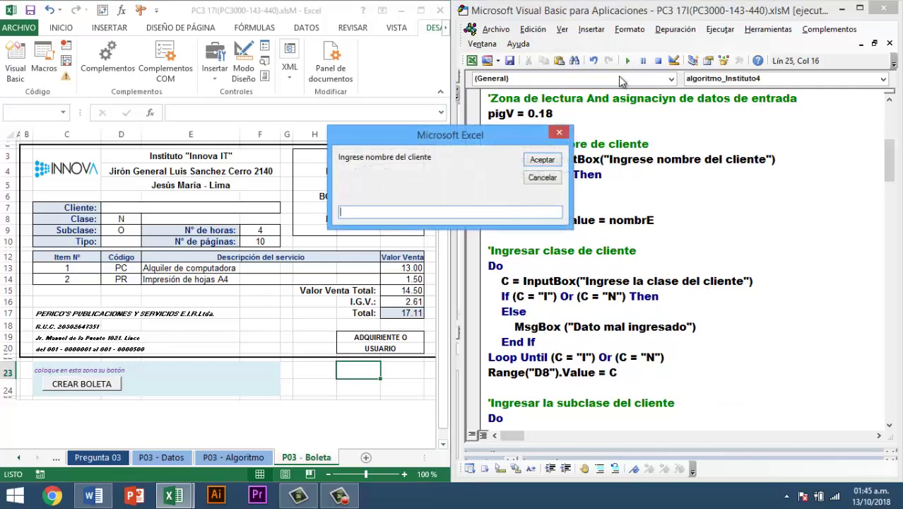
Answer the prompts with the customer's name, class N, subclass O, 5 hours and 9 pages.
type("Dav")
key("BackSpace")
type("id")
key("Return")
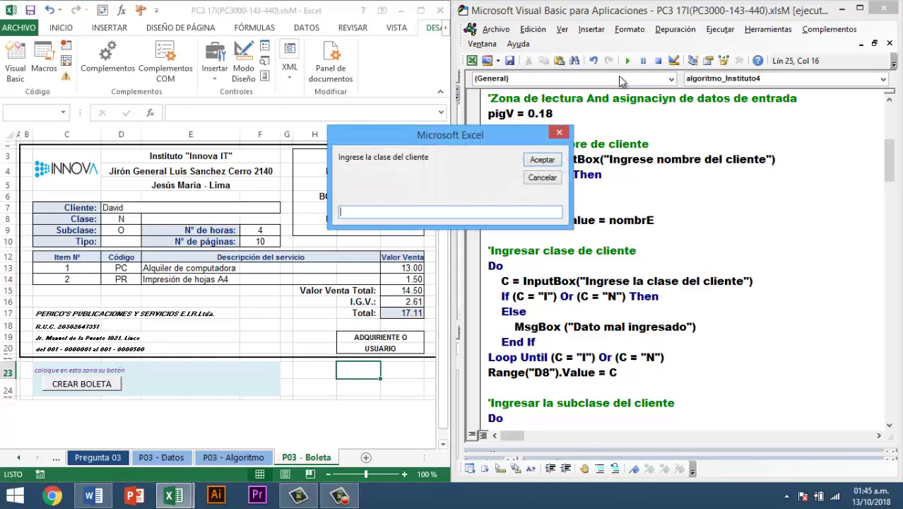
type("N")
key("Return")
type("O")
key("Return")
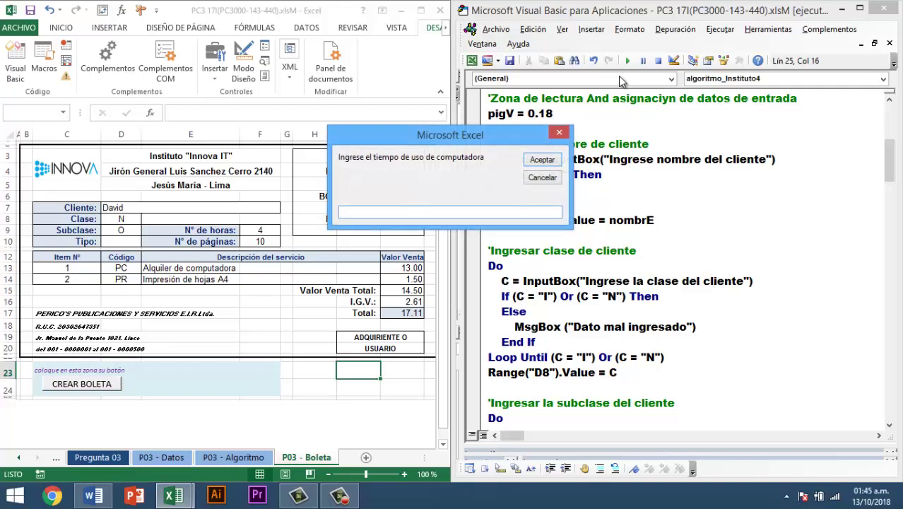
type("5")
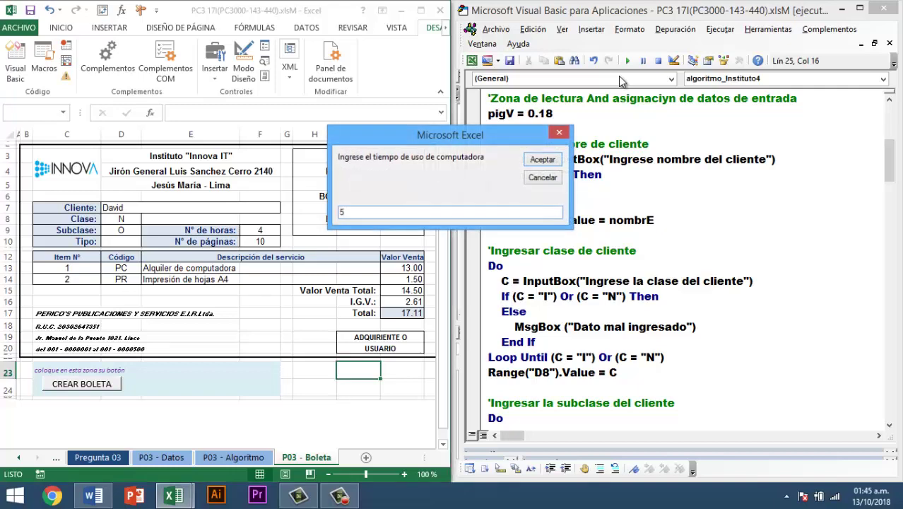
key("Return")
type("9")
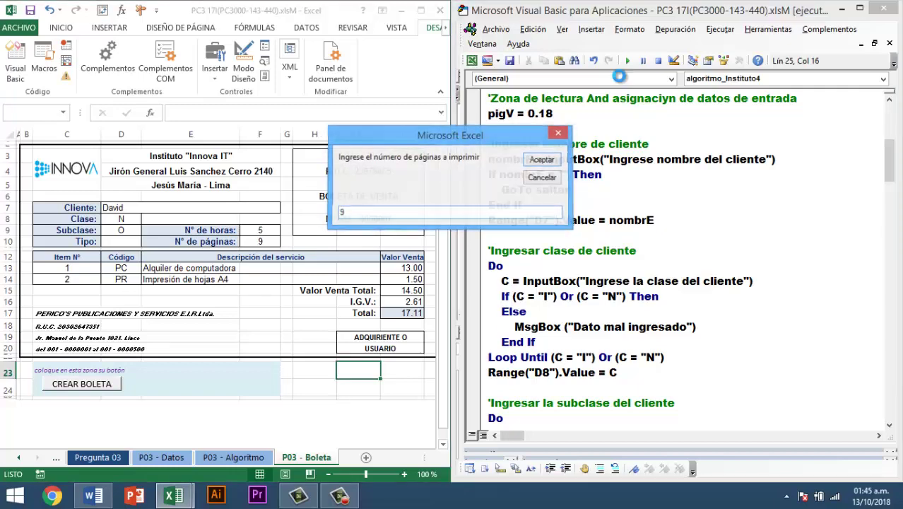
key("Return")
key("Return")
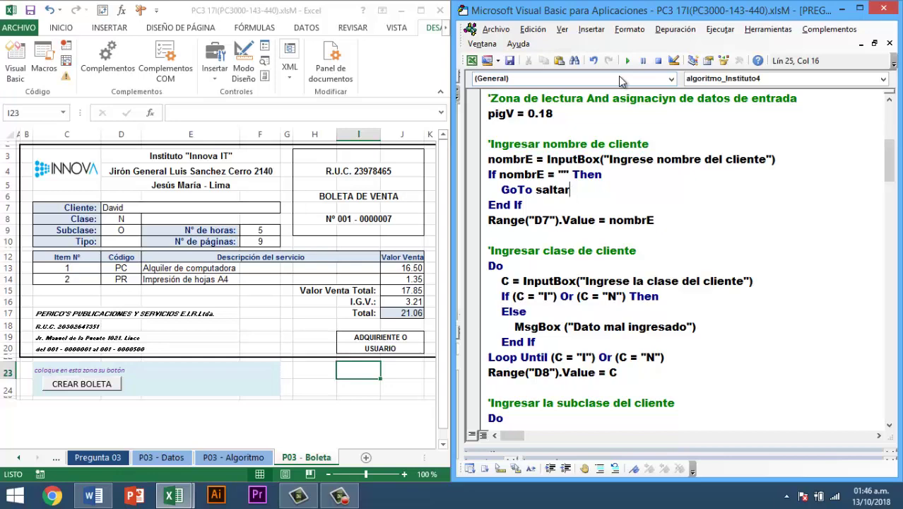
Add a 'Limpiar celdas comment line after the sheet selection in the macro.
left_click(601, 174)
scroll(596, 181, "up", 6)
scroll(597, 185, "down", 3)
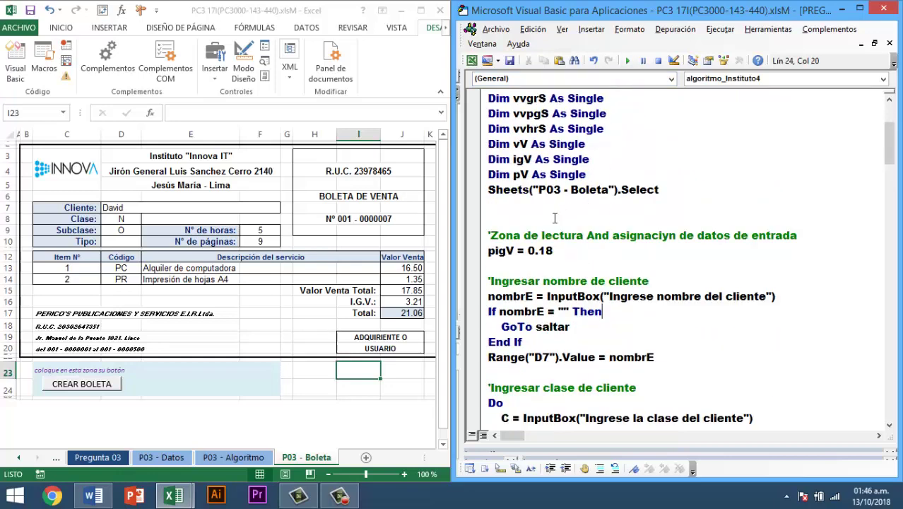
left_click(494, 220)
type("'Li")
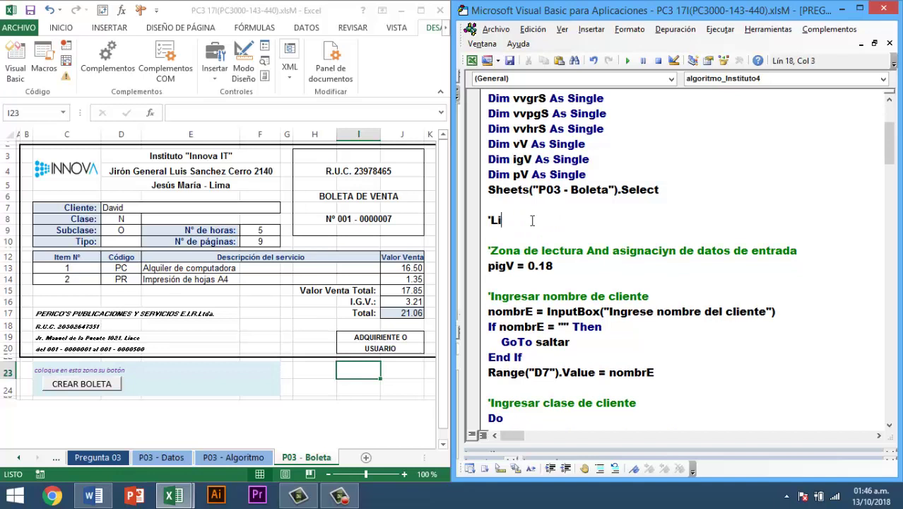
type("mpiar celda")
type("s")
key("Return")
Add Range(...).Value = "" lines clearing D7–D10, F9, F10 and J13–J17.
left_click_drag(659, 387, 487, 388)
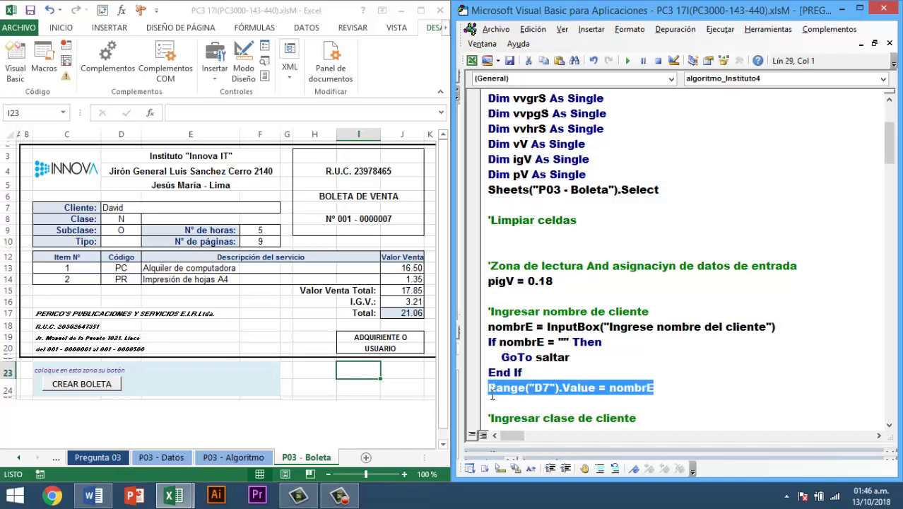
key("ctrl+c")
left_click(493, 235)
key("ctrl+v")
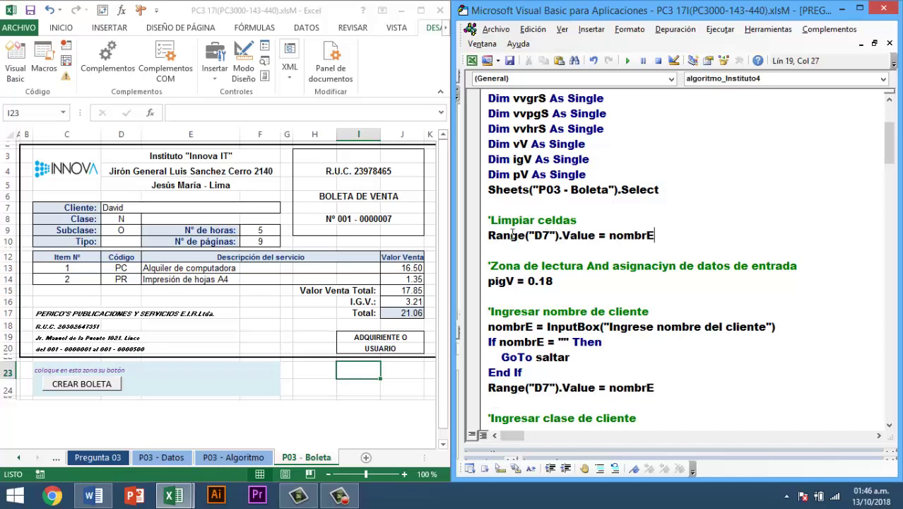
key("BackSpace")
key("BackSpace")
key("BackSpace")
key("BackSpace")
key("BackSpace")
key("BackSpace")
type("\"\"")
scroll(660, 248, "down", 1)
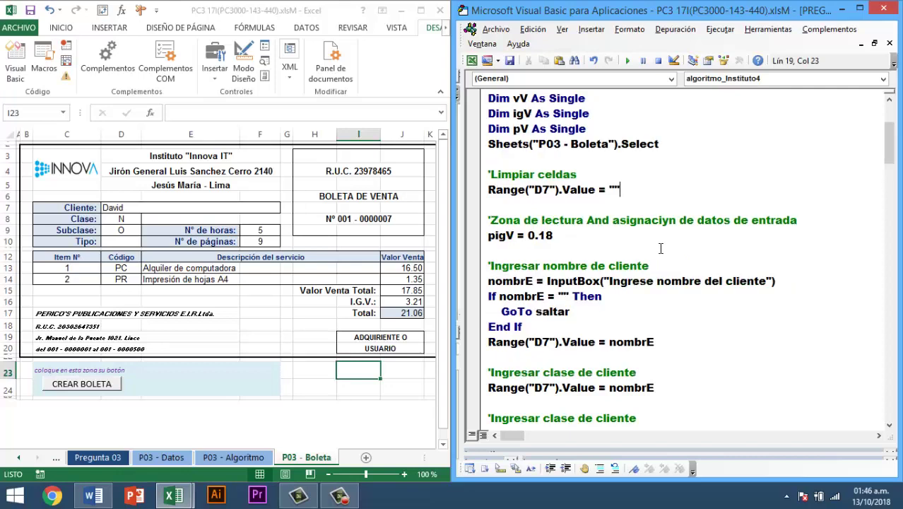
scroll(660, 248, "down", 2)
scroll(660, 248, "down", 1)
scroll(660, 248, "down", 1)
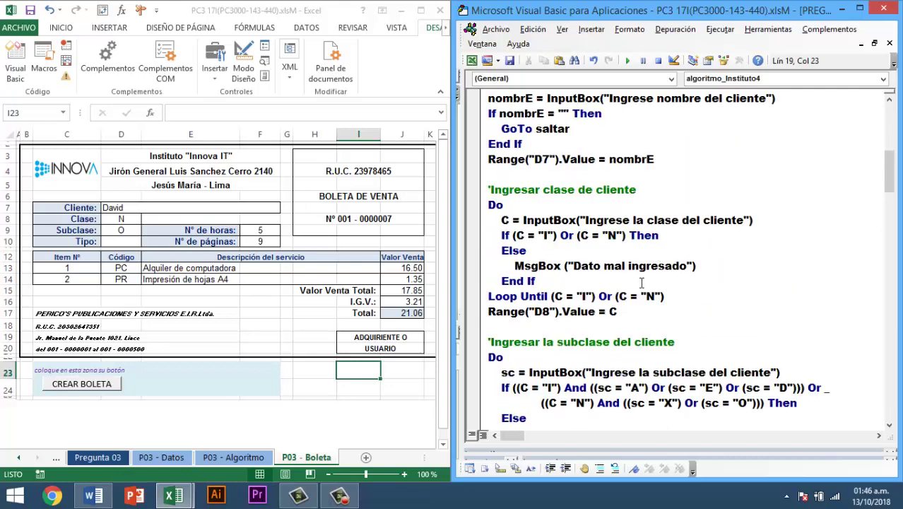
left_click_drag(608, 309, 477, 309)
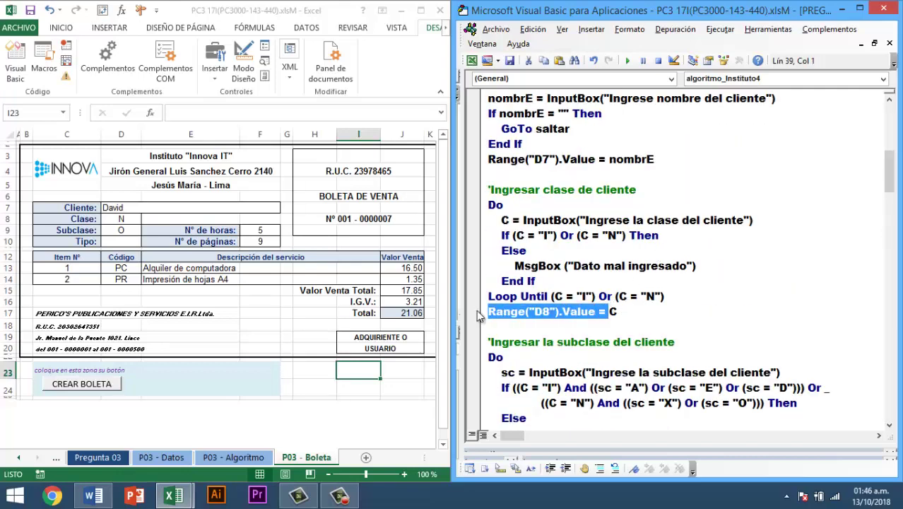
scroll(523, 282, "up", 7)
scroll(557, 259, "down", 1)
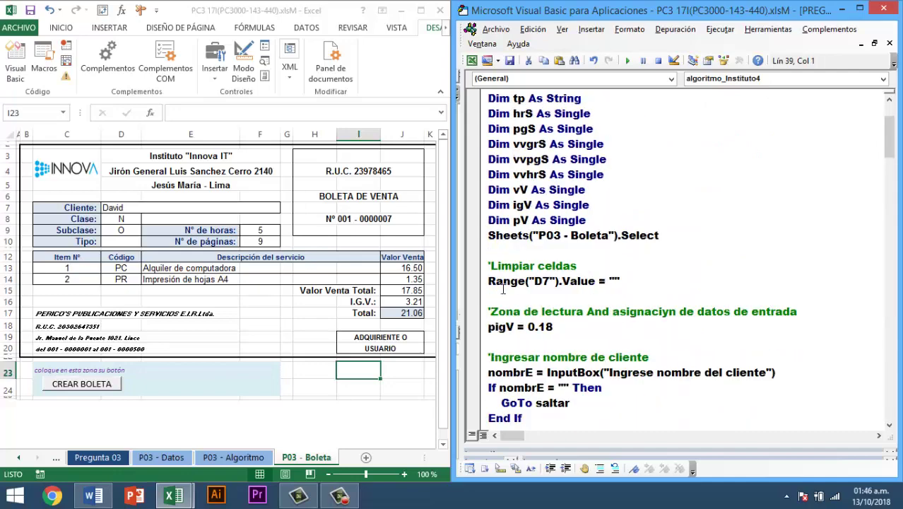
left_click(499, 298)
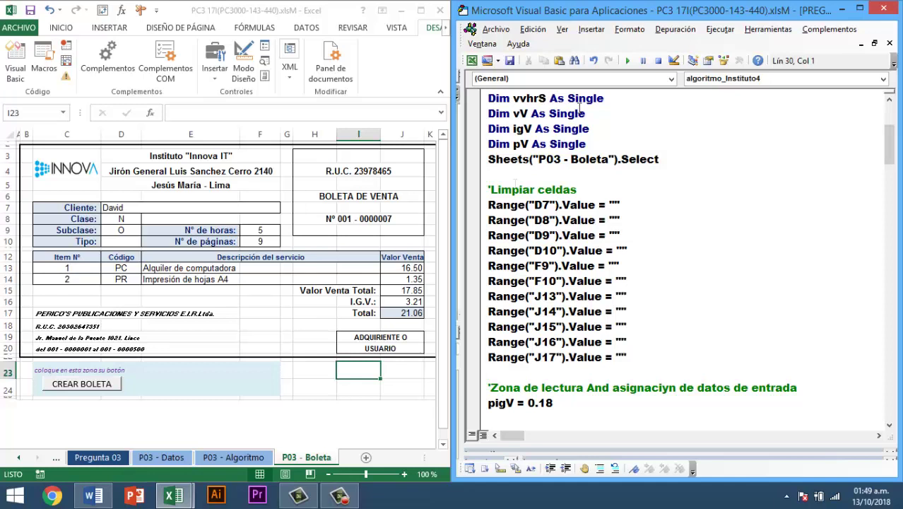
Insert Application.ScreenUpdating = False right after selecting the P03 - Boleta sheet.
type("Apl")
key("BackSpace")
type("pl")
type("ication.")
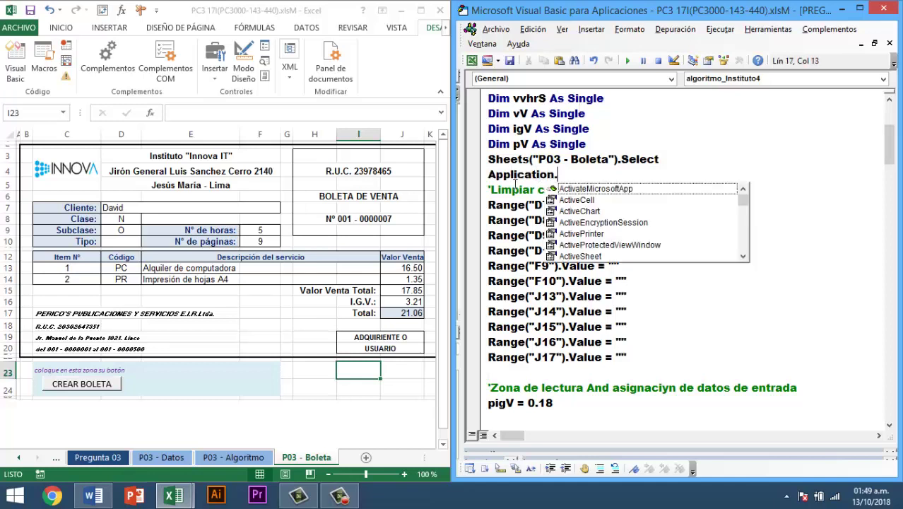
type("ScreenUpdat")
key("BackSpace")
type("c")
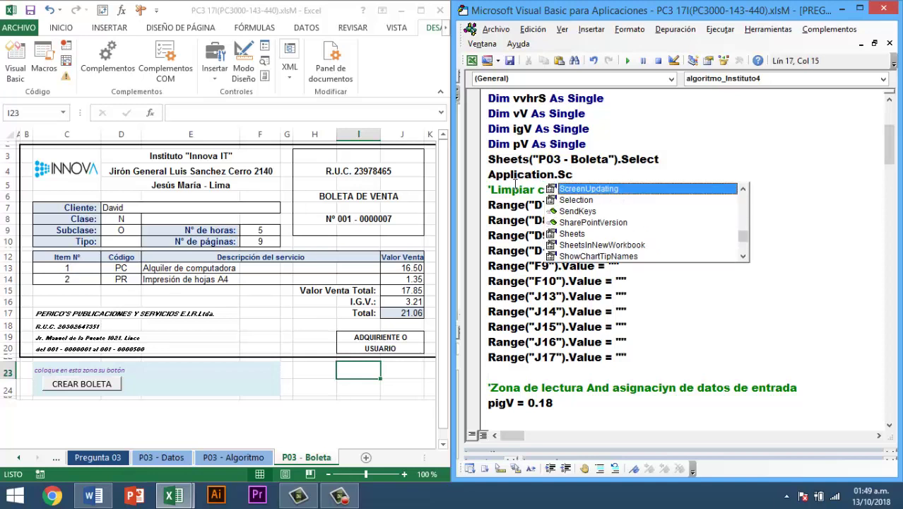
key("Tab")
type("= f")
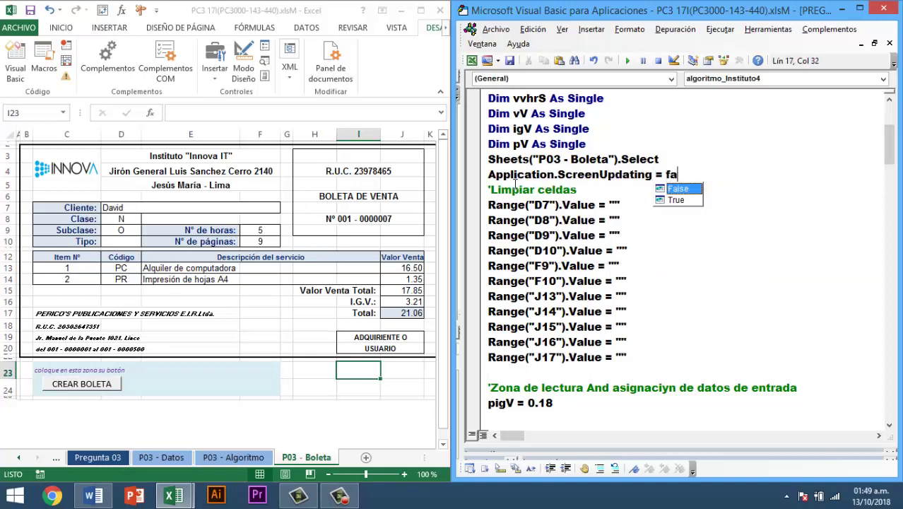
type("alse")
key("Return")
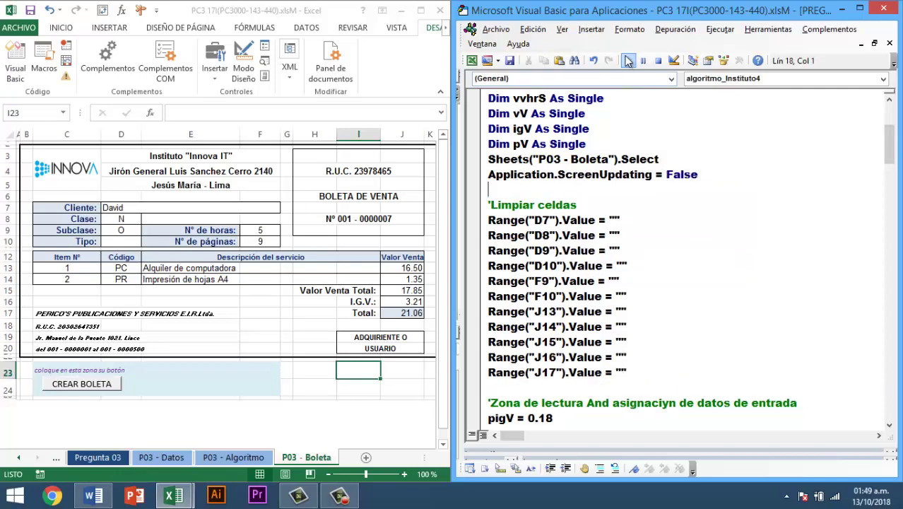
Run the macro with a client name, 4 hours and 8 pages, then return to the workbook.
left_click(628, 61)
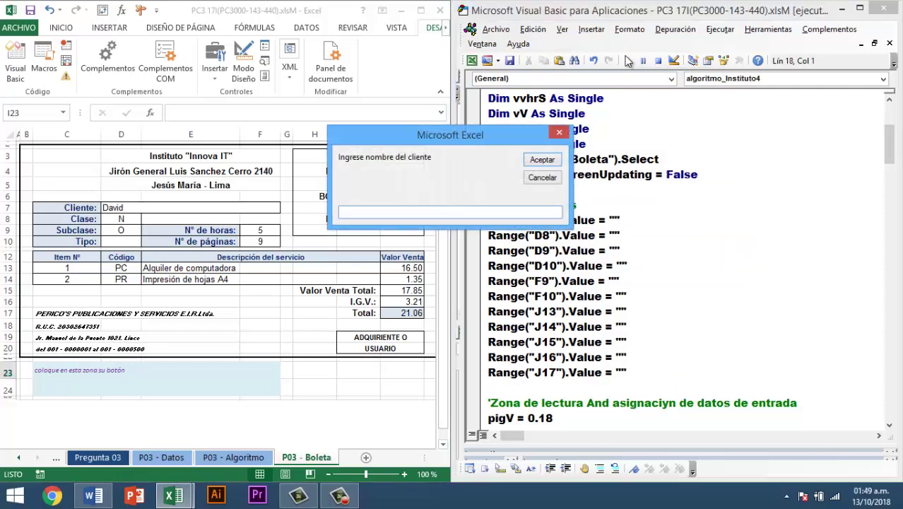
type("Diego")
key("Return")
type("N")
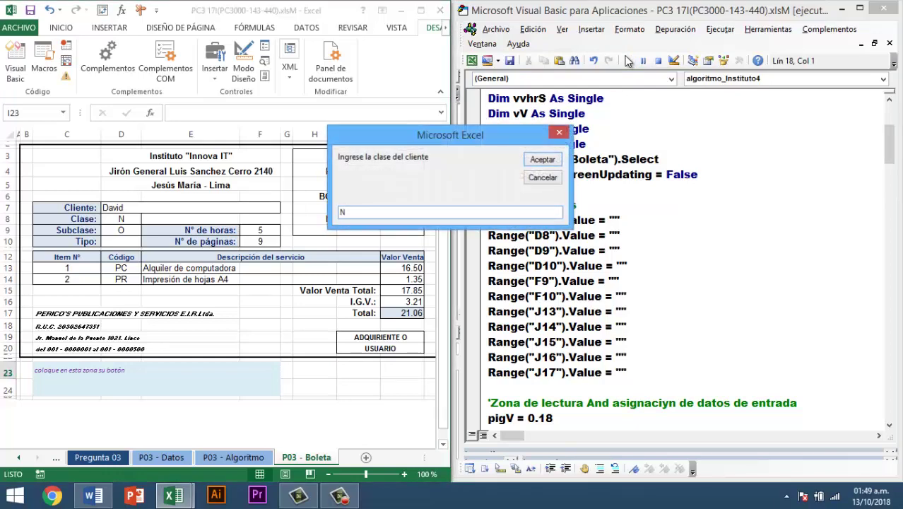
key("Return")
type("O")
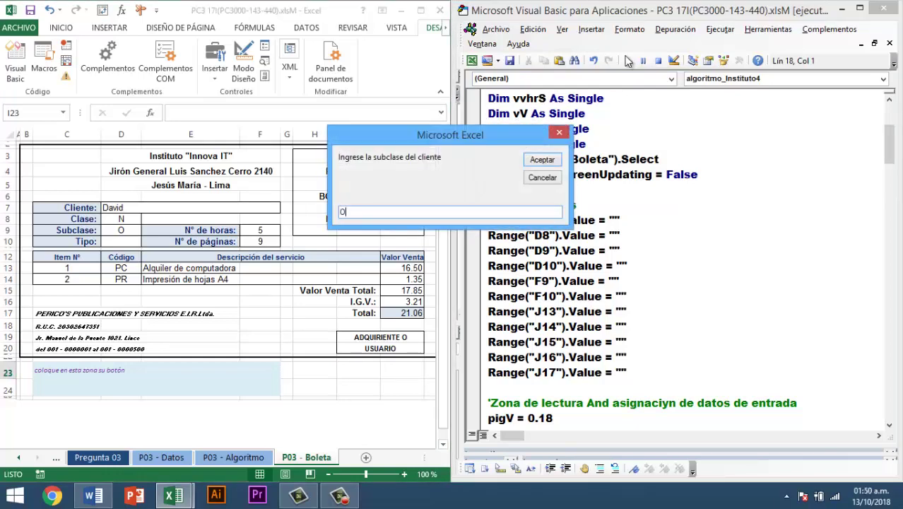
key("Return")
key("Return")
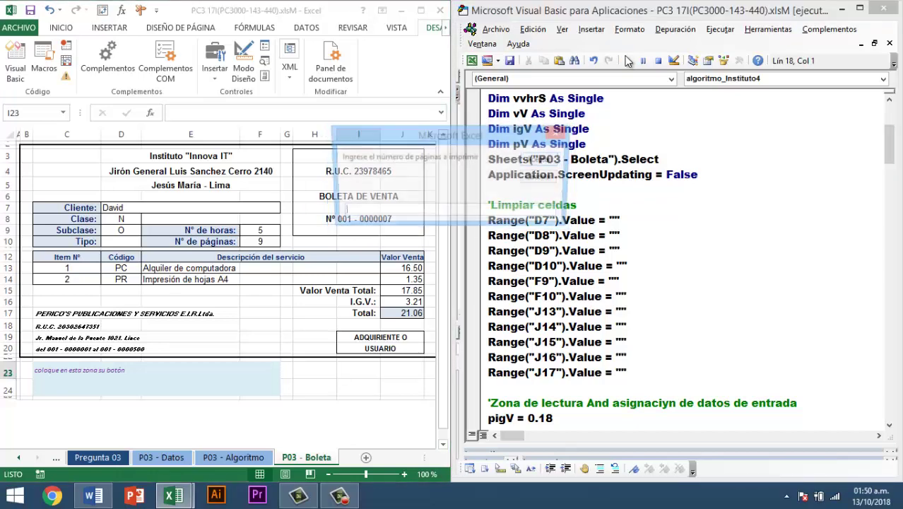
type("9")
key("Return")
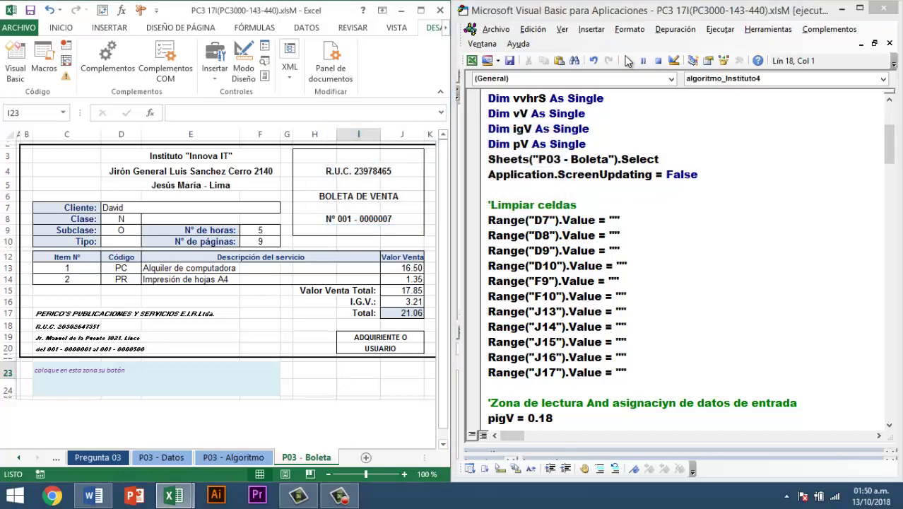
key("Return")
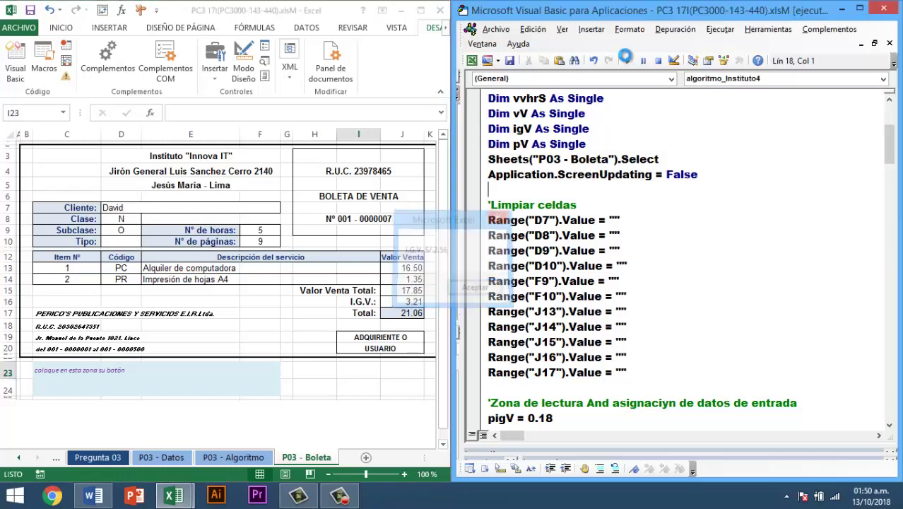
key("Return")
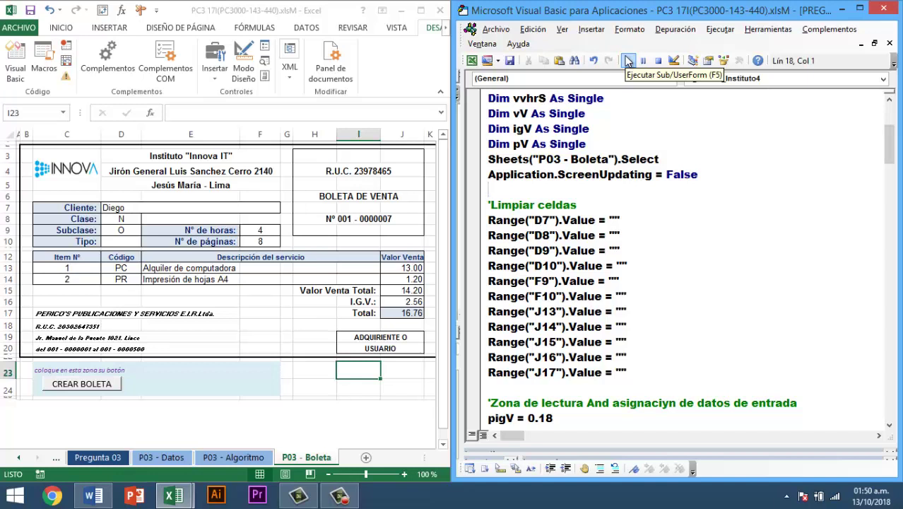
left_click(627, 62)
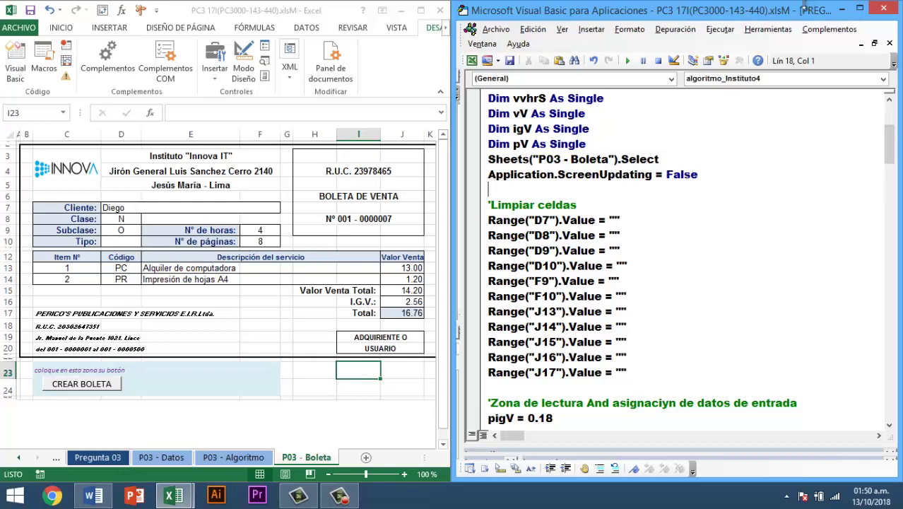
double_click(764, 14)
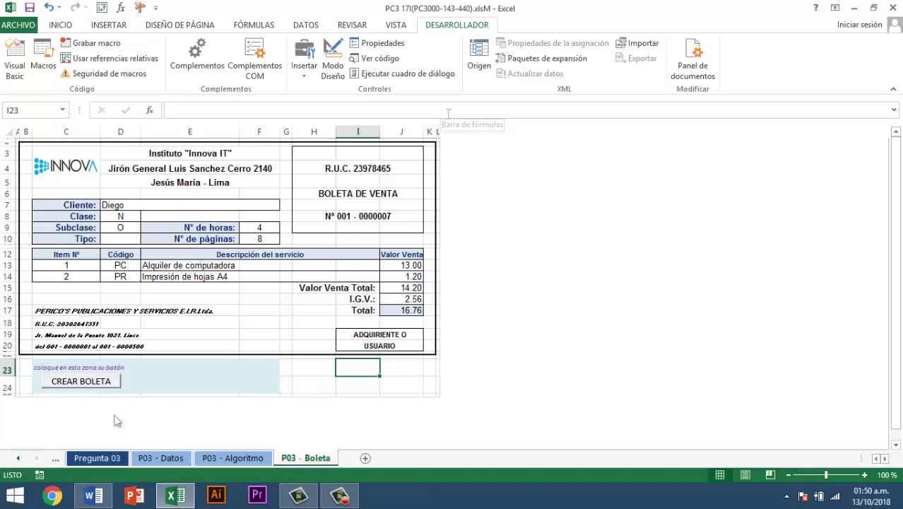
Assign algoritmo_Instituto4 to the CREAR BOLETA button through Asignar macro, then deselect it.
right_click(113, 382)
left_click(168, 355)
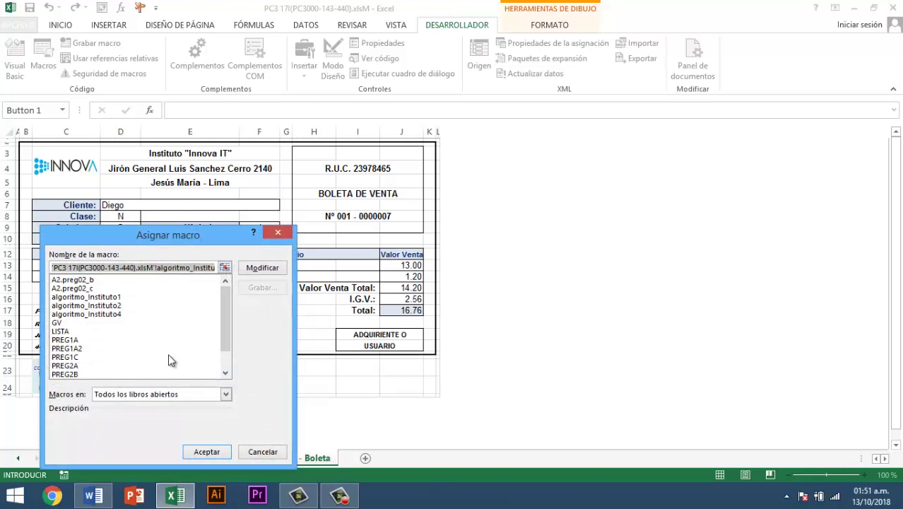
left_click(127, 315)
double_click(127, 315)
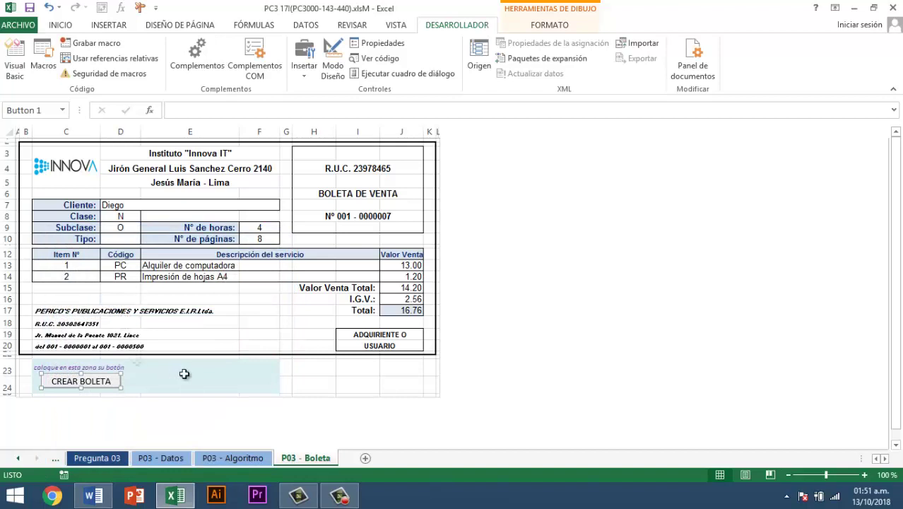
left_click(360, 381)
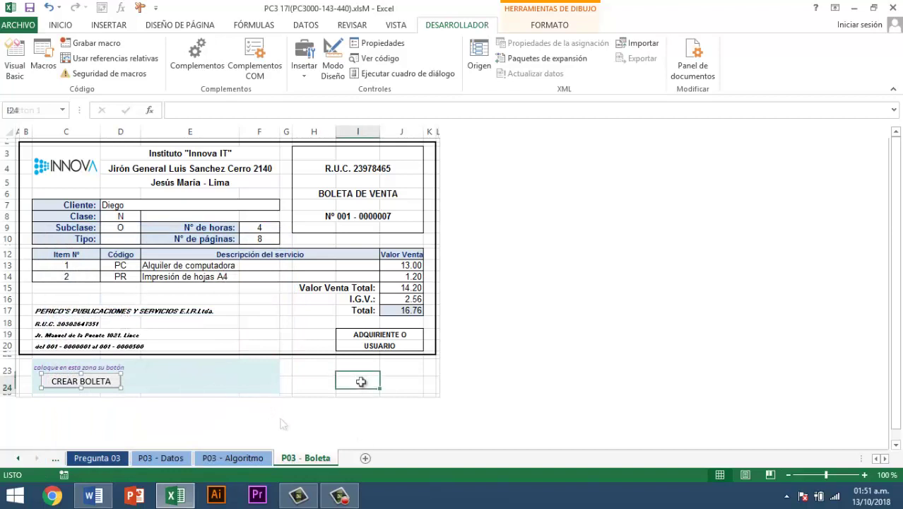
Launch the macro from CREAR BOLETA and enter the client's name, class N and subclass O.
left_click(92, 387)
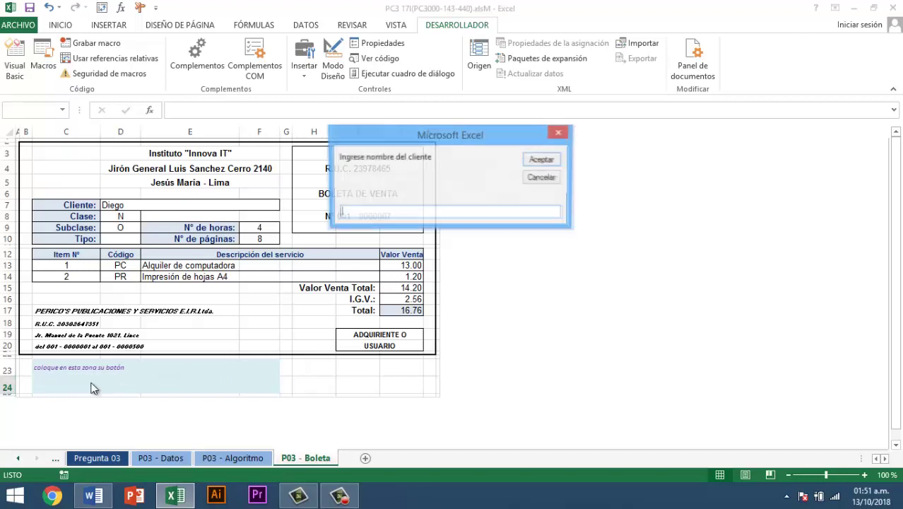
type("David")
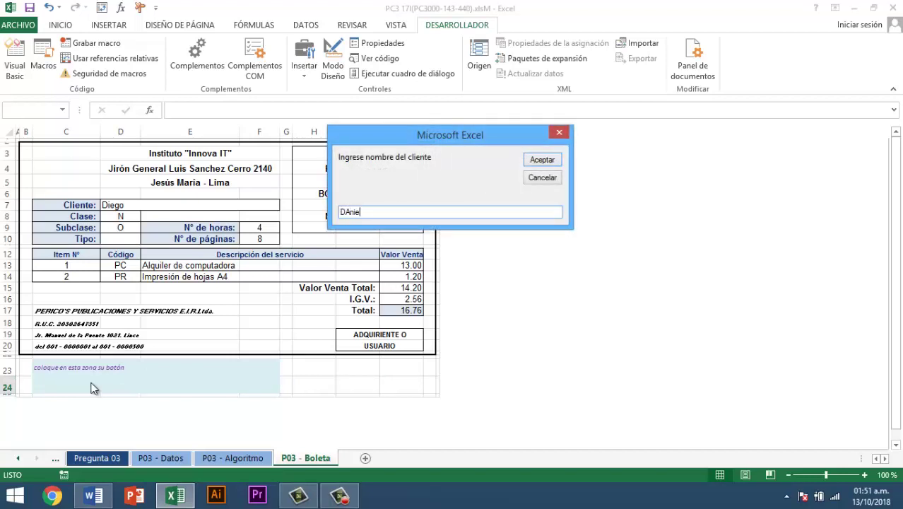
key("BackSpace")
key("BackSpace")
key("BackSpace")
key("BackSpace")
type("aiiel")
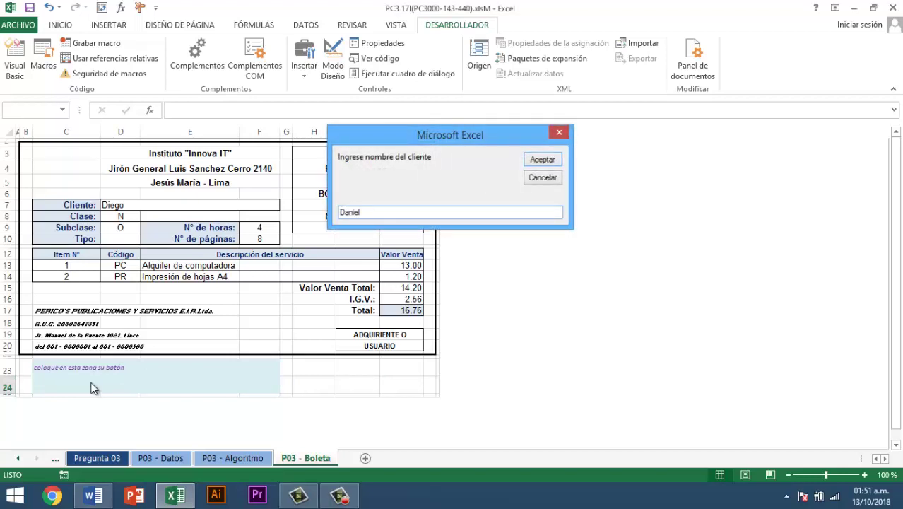
key("Return")
type("N")
key("Return")
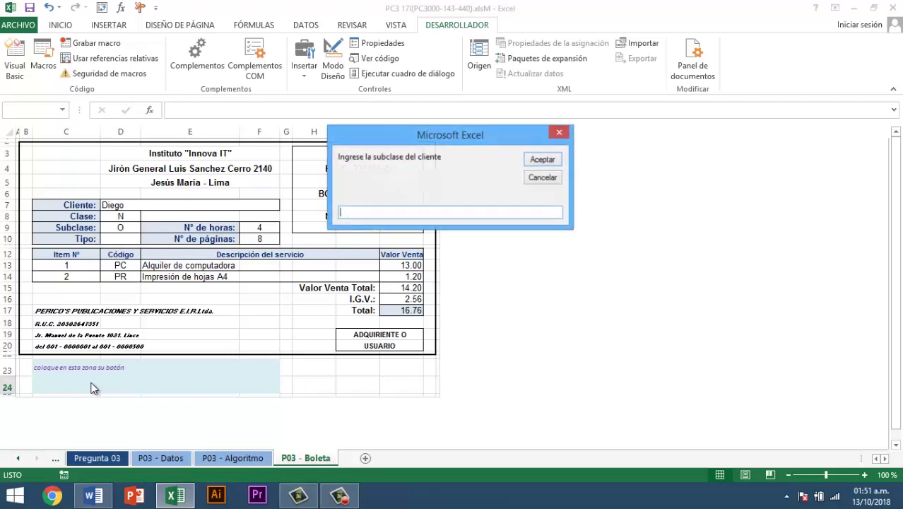
type("O")
key("Return")
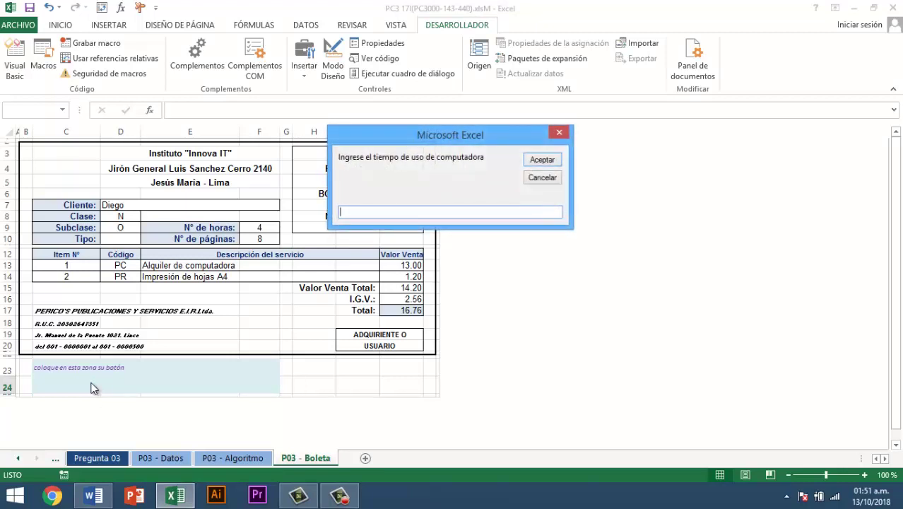
Enter 4 hours of computer use and 8 pages, then dismiss the result messages.
type("4")
key("Return")
type("8")
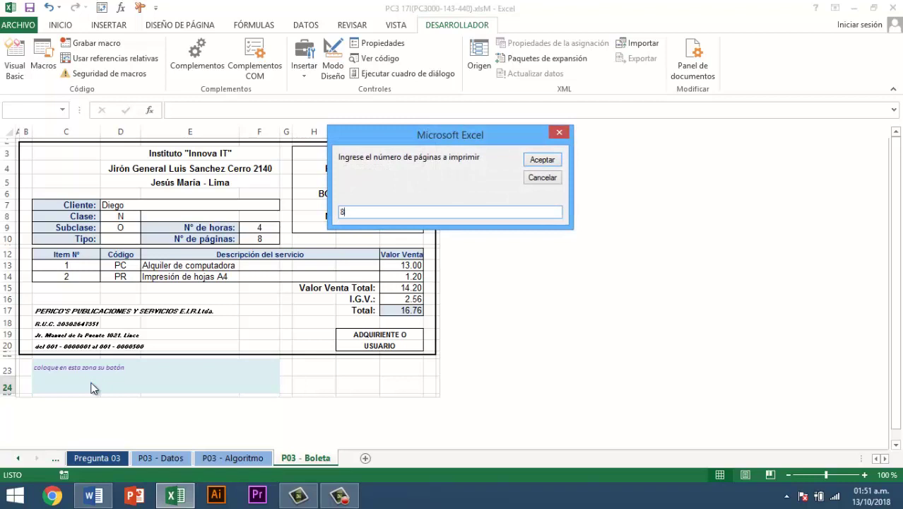
key("Return")
key("Return")
key("Return")
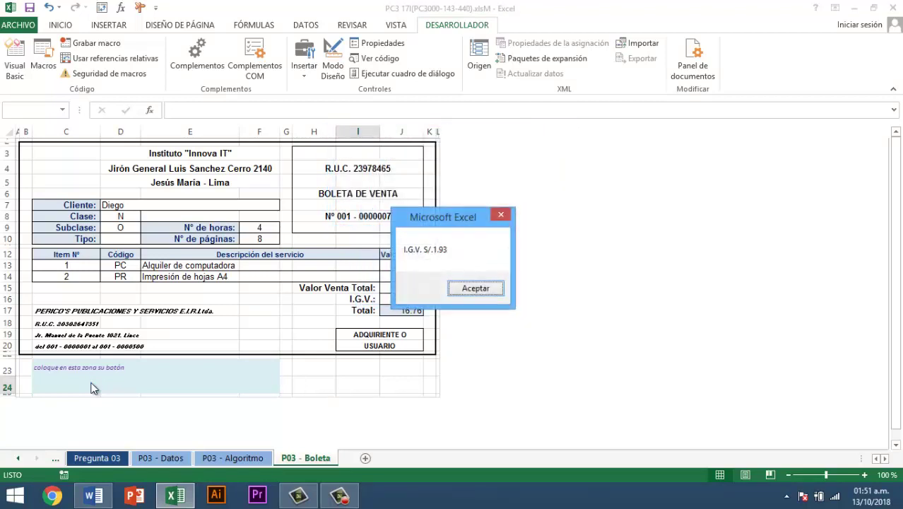
key("Return")
key("Return")
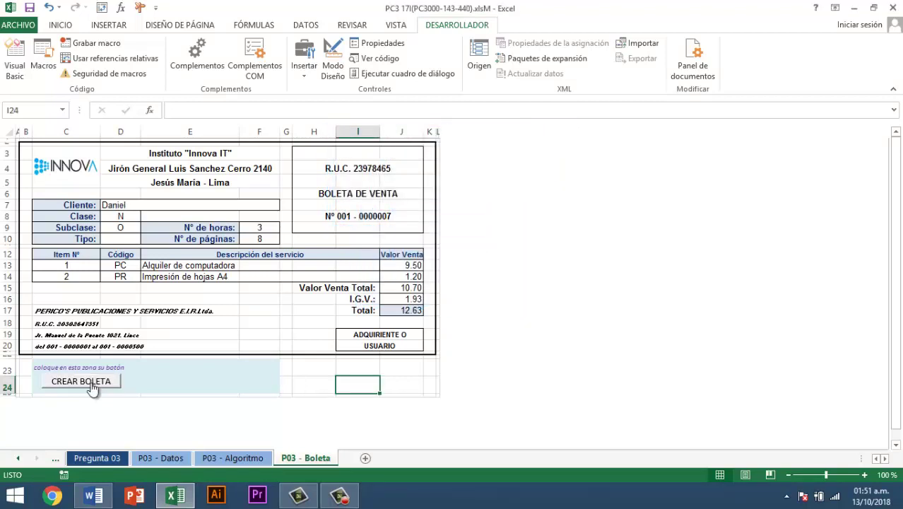